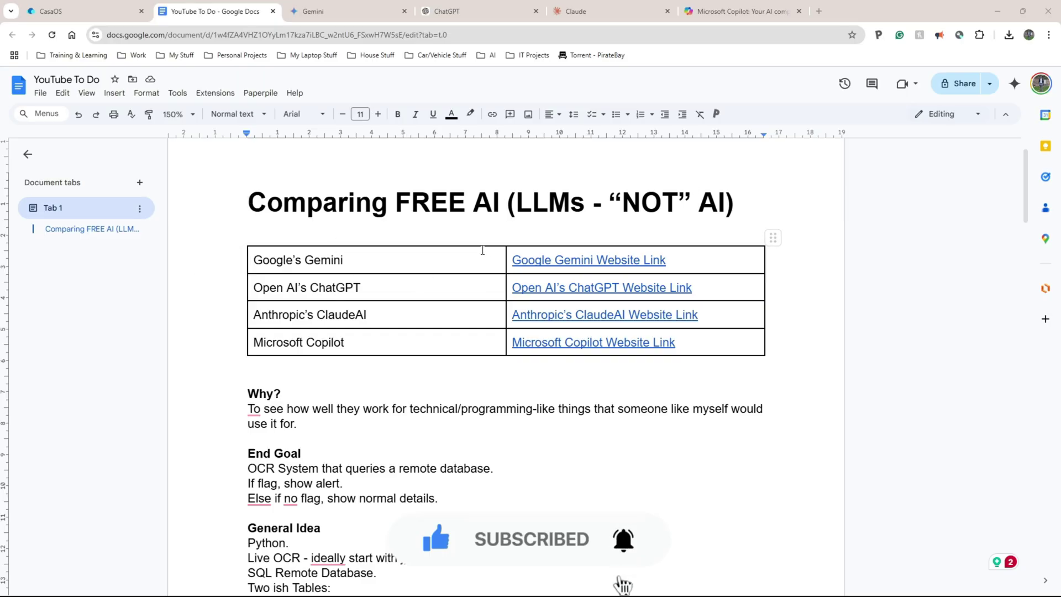
Review the document's list of four AI assistants, the Why section and the End Goal of an OCR system
left_click(462, 284)
left_click_drag(361, 289, 372, 317)
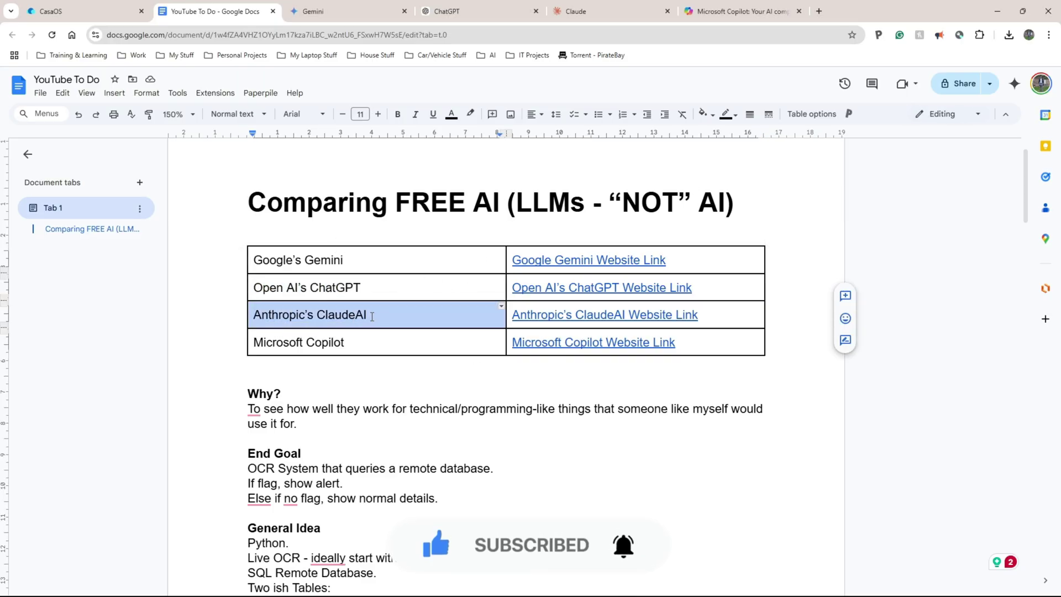
left_click_drag(255, 340, 350, 339)
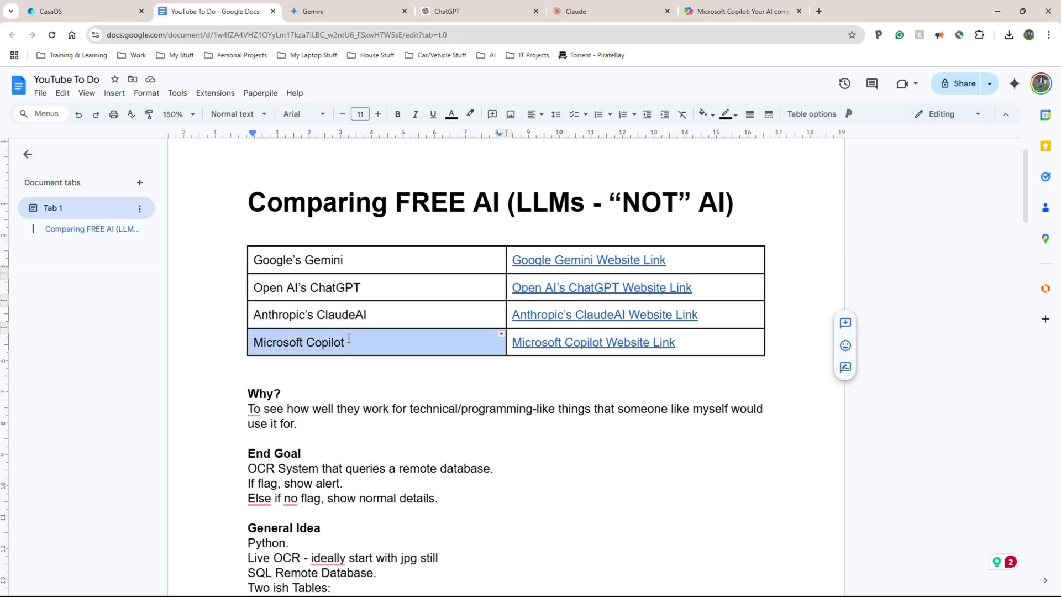
scroll(349, 339, "down", 1)
left_click(302, 340)
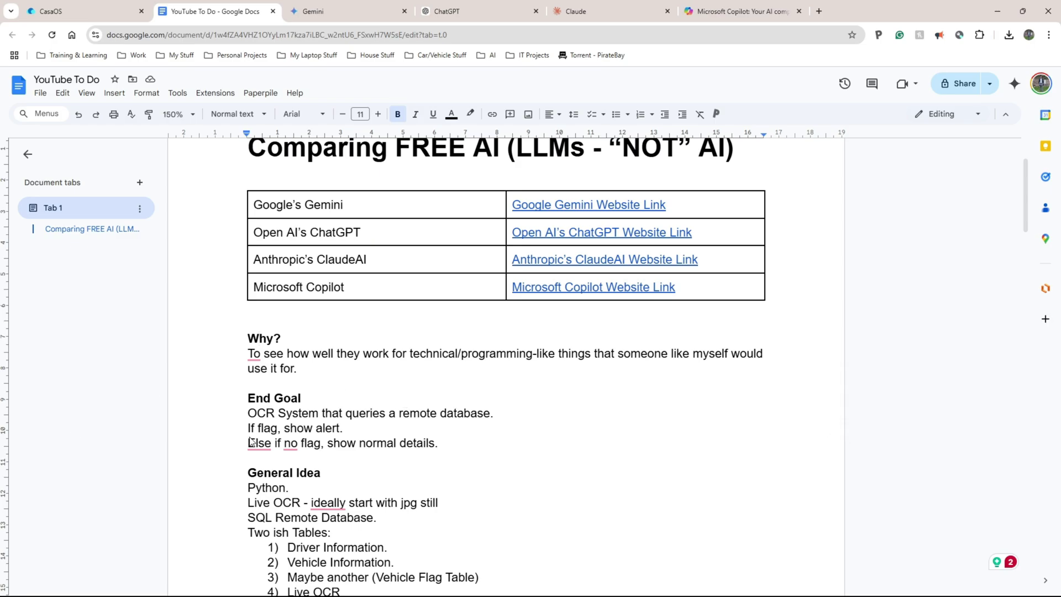
scroll(337, 405, "down", 1)
left_click_drag(248, 358, 275, 357)
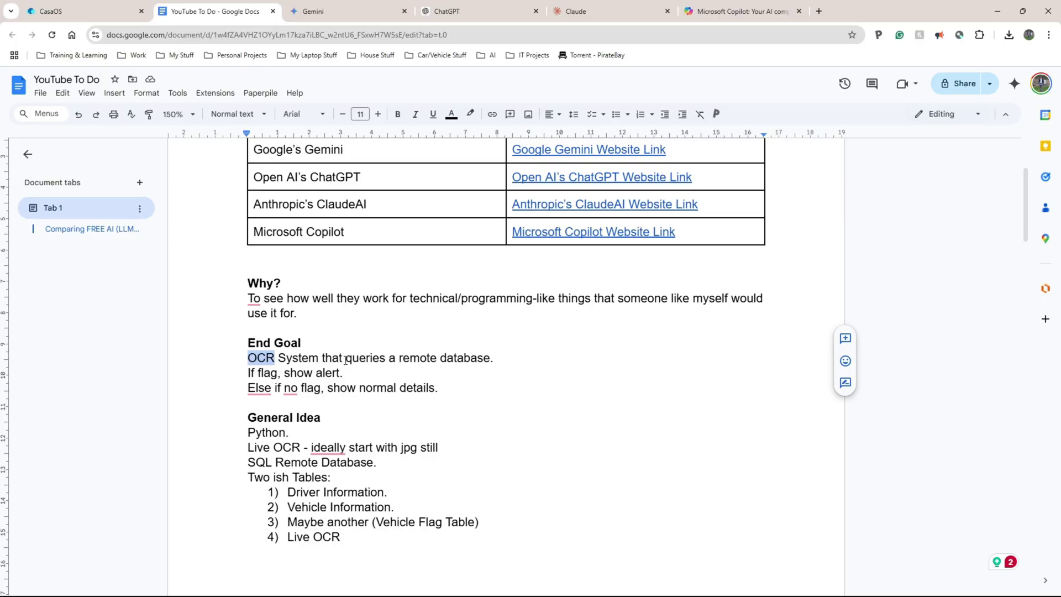
Look over the open start pages of Gemini, ChatGPT, Claude and Microsoft Copilot
left_click(339, 6)
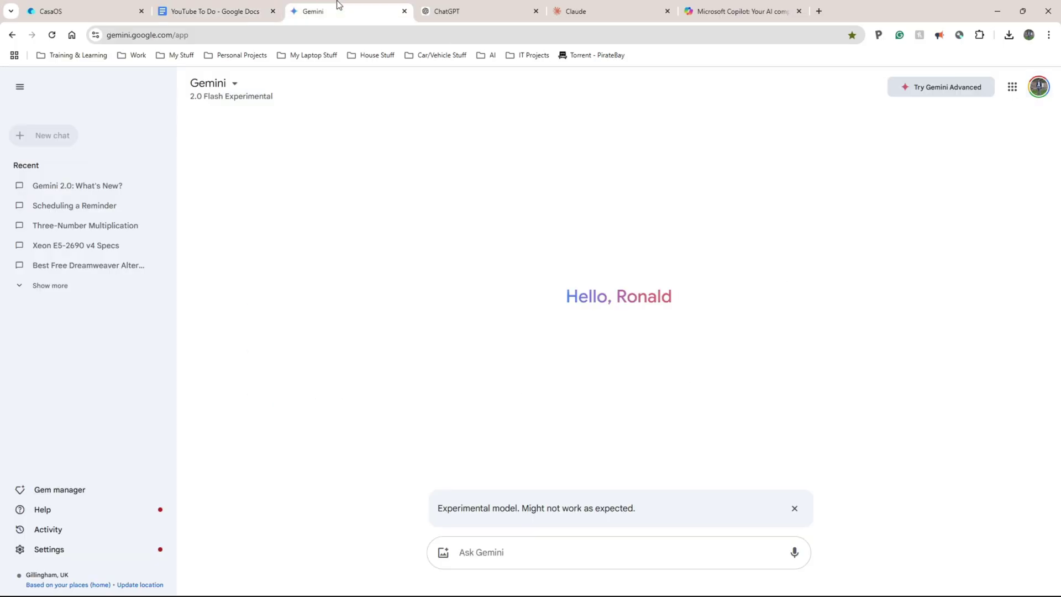
left_click(444, 12)
left_click(578, 11)
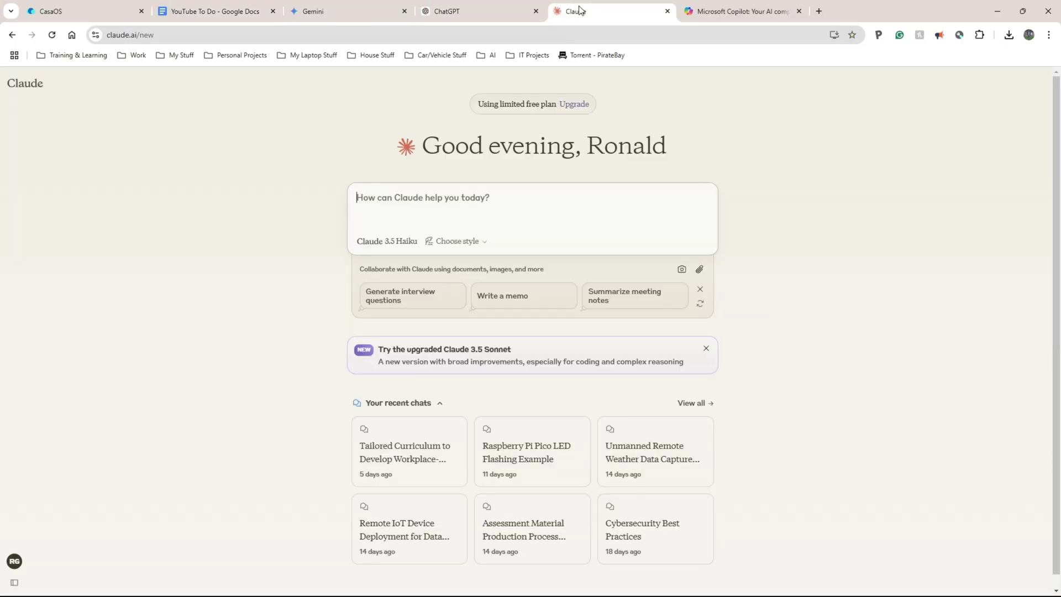
left_click(706, 7)
mouse_move(325, 9)
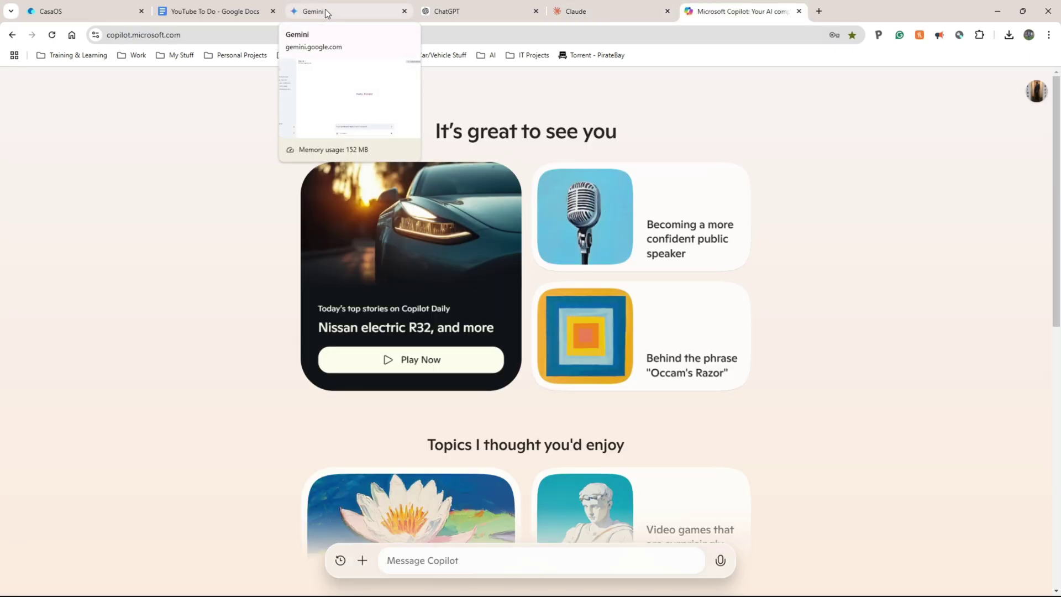
left_click(458, 4)
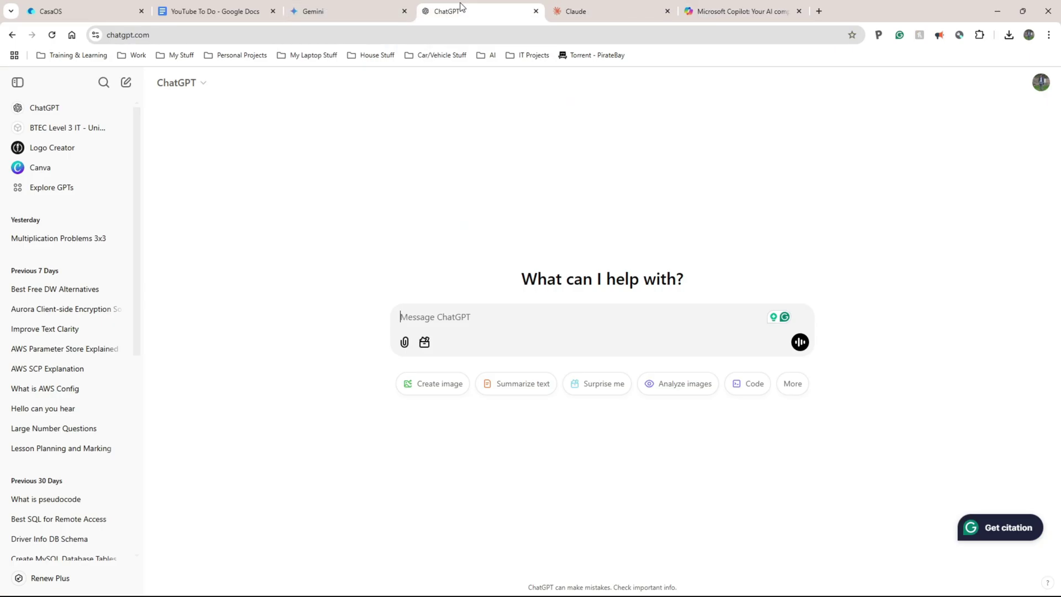
left_click(578, 7)
left_click(364, 6)
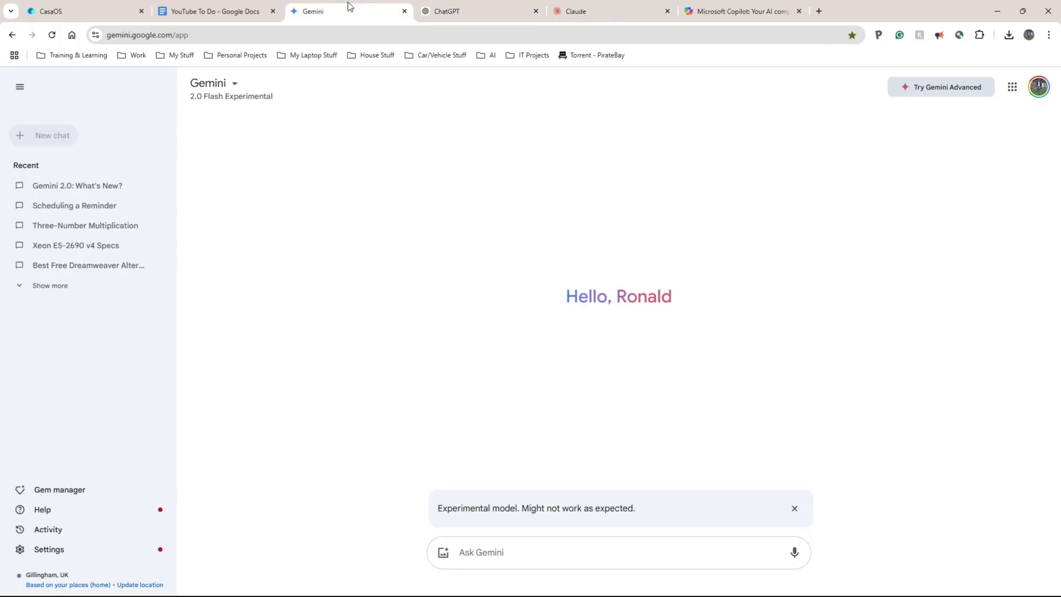
left_click(766, 8)
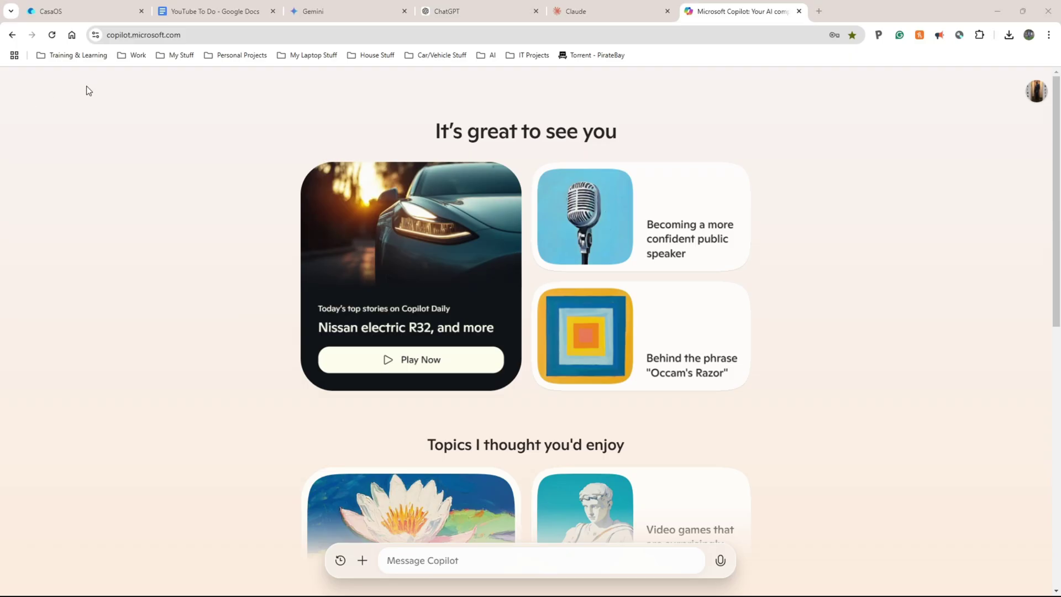
left_click(330, 10)
Return to the Google Docs document and review the General Idea section, including its list of database tables
left_click(232, 12)
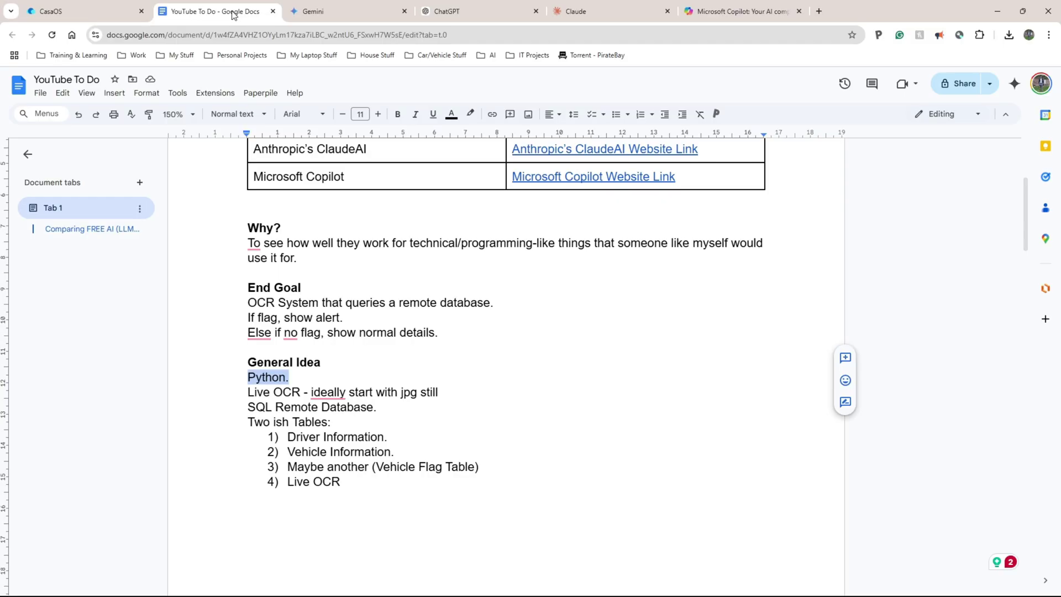
key("shift+Down")
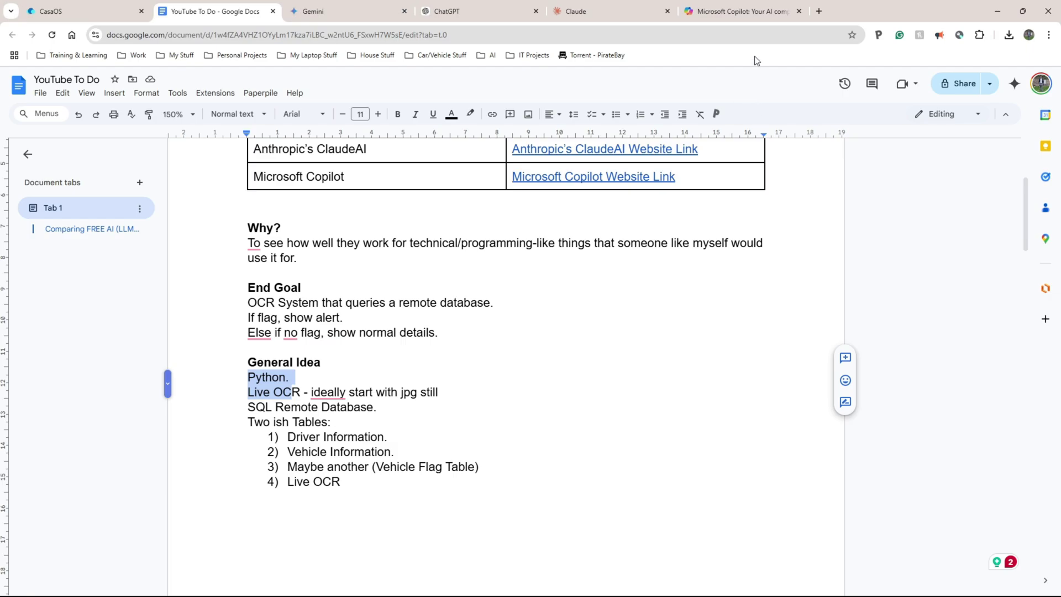
left_click(286, 438)
left_click_drag(288, 451, 432, 467)
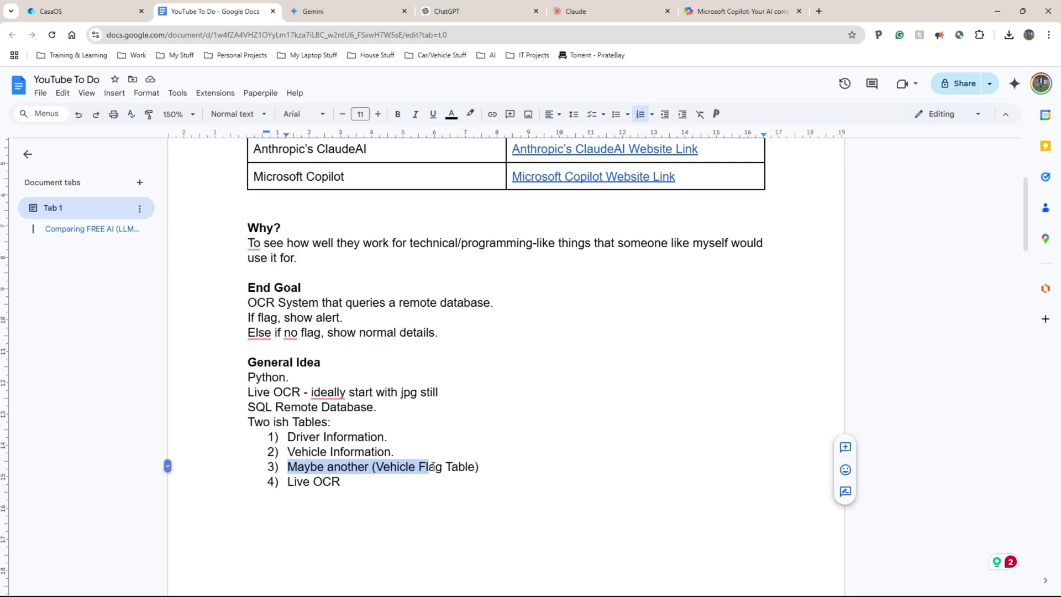
left_click(307, 422)
scroll(353, 409, "up", 1)
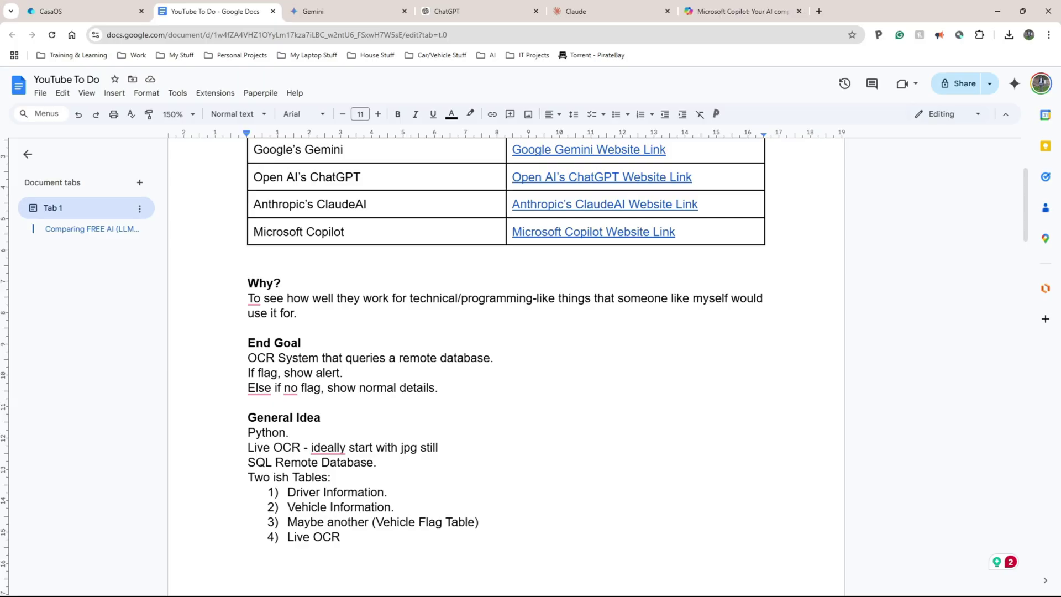
Copy the document's first question, about choosing an open-source SQL database for remote access and scaling, and submit it to Gemini
scroll(296, 273, "down", 15)
left_click(294, 274)
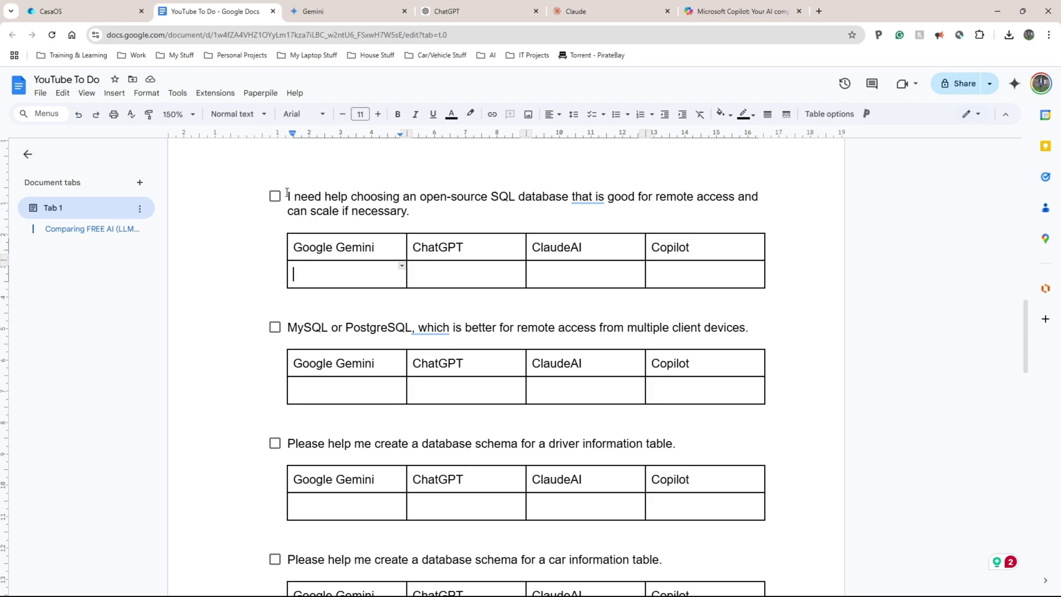
left_click_drag(286, 195, 414, 220)
key("ctrl+c")
left_click(331, 12)
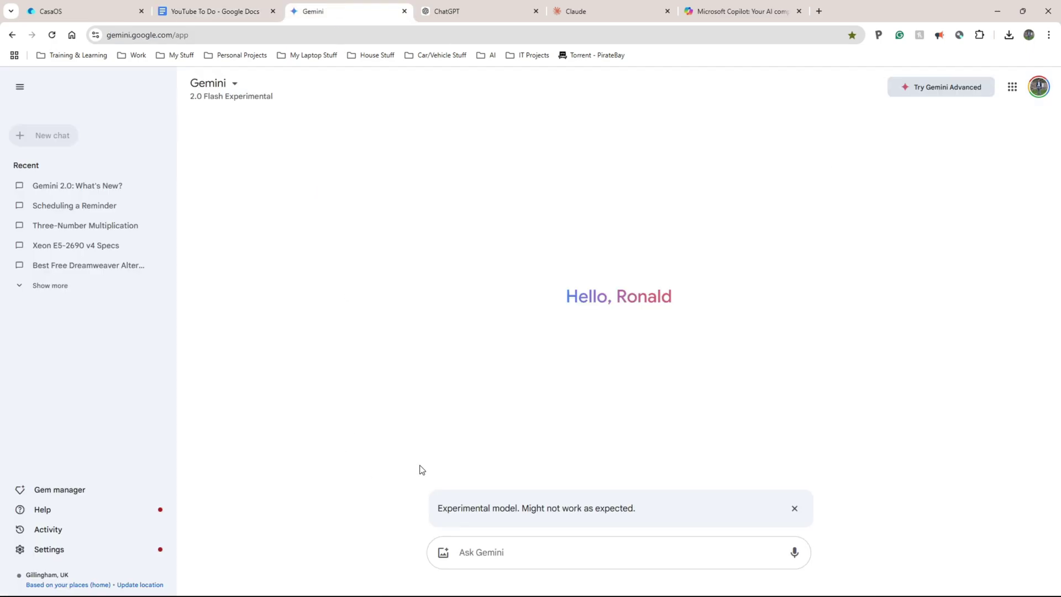
left_click(459, 539)
key("ctrl+v")
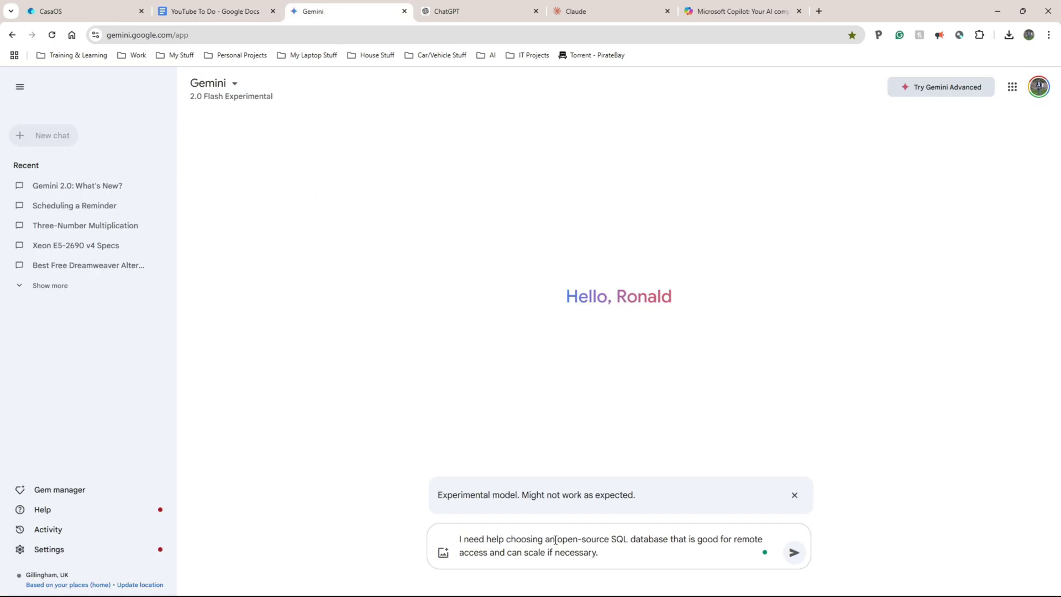
key("Return")
Submit the same question about choosing an open-source SQL database to ChatGPT and to Claude
left_click(461, 7)
key("ctrl+v")
key("Return")
left_click(590, 9)
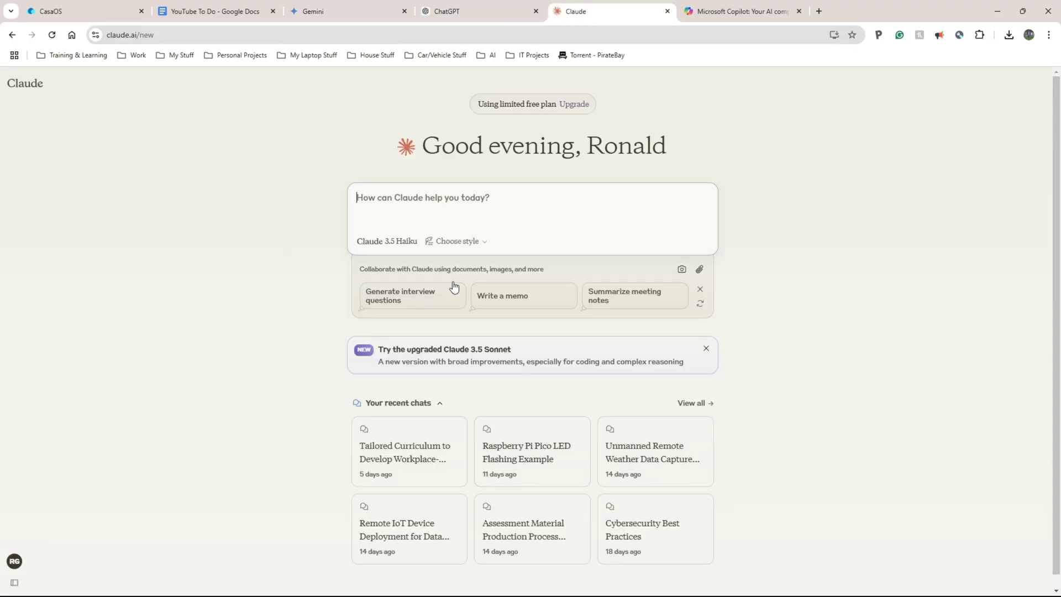
type("I need help choosing an open source SQL database that is good for remote access and can scale if necessary.")
key("Return")
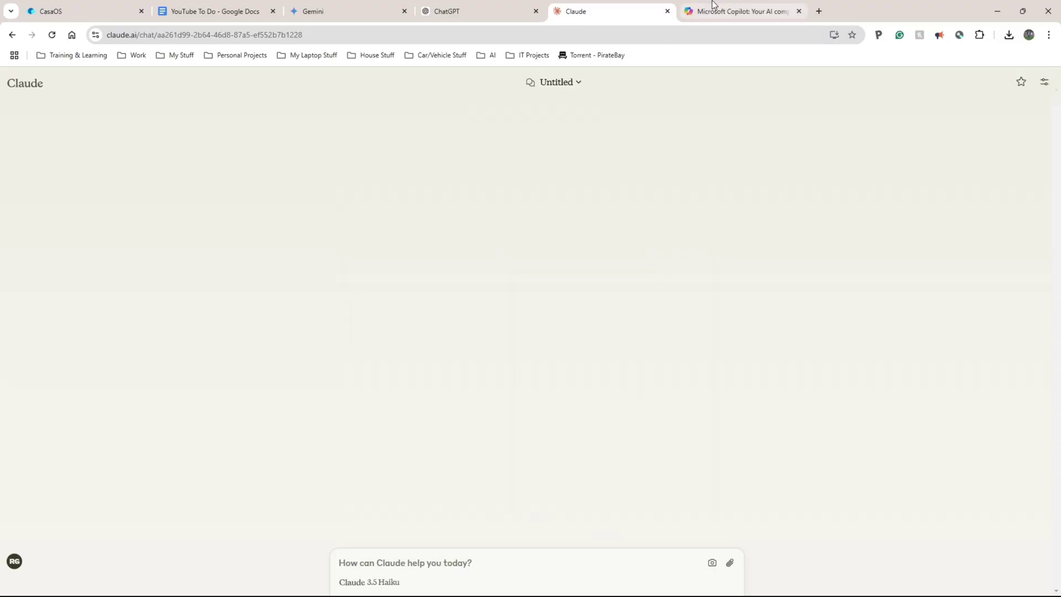
Submit the open-source SQL database question to Microsoft Copilot
left_click(706, 10)
left_click(403, 560)
key("ctrl+v")
key("Return")
Examine the PostgreSQL recommendation in Gemini's answer and in ChatGPT's answer
key("ctrl+3")
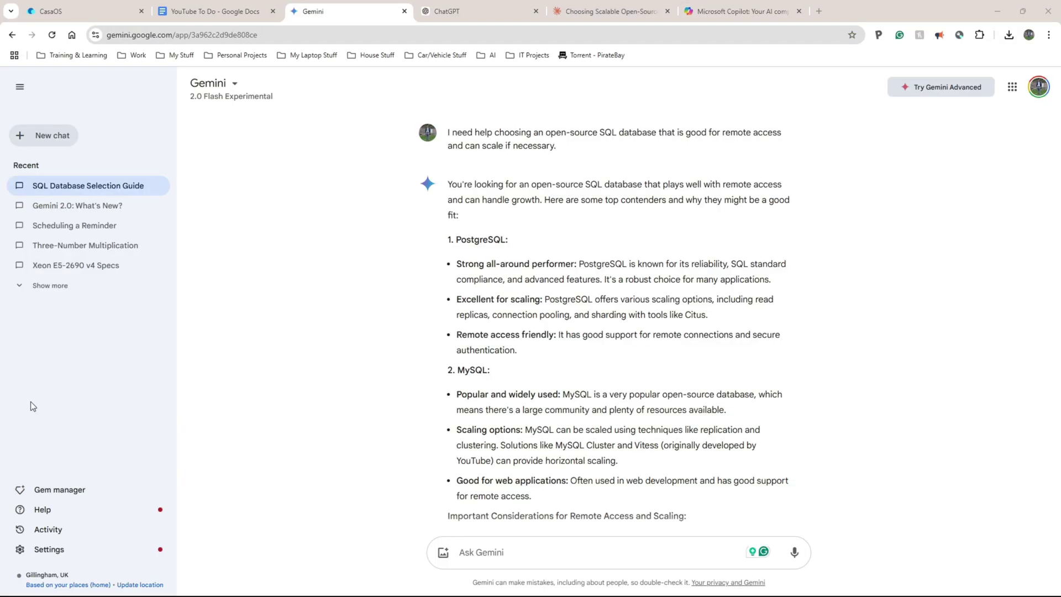
left_click_drag(455, 239, 510, 240)
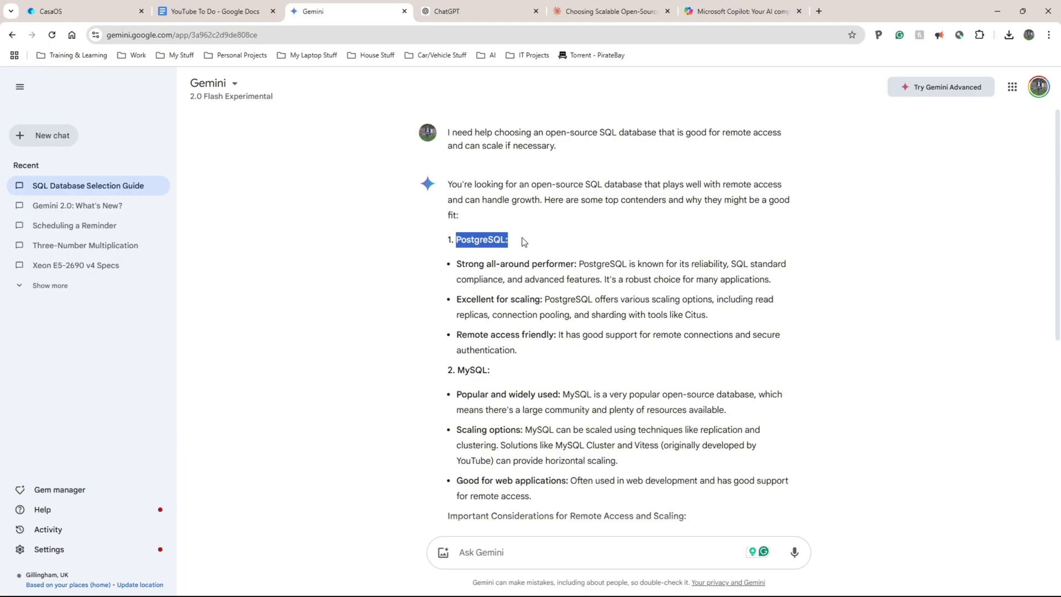
left_click(445, 245)
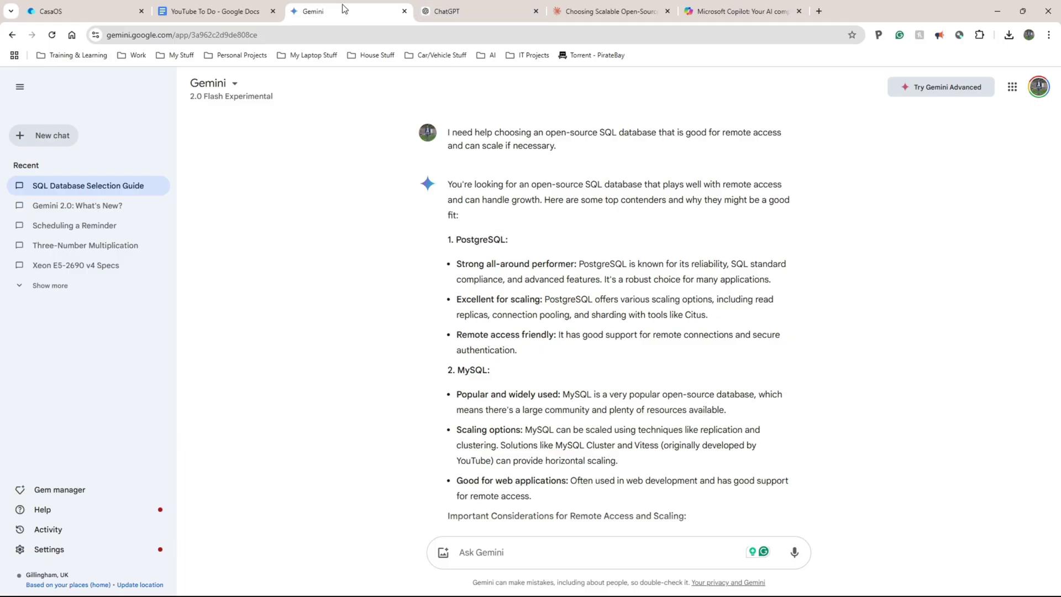
left_click_drag(454, 239, 519, 353)
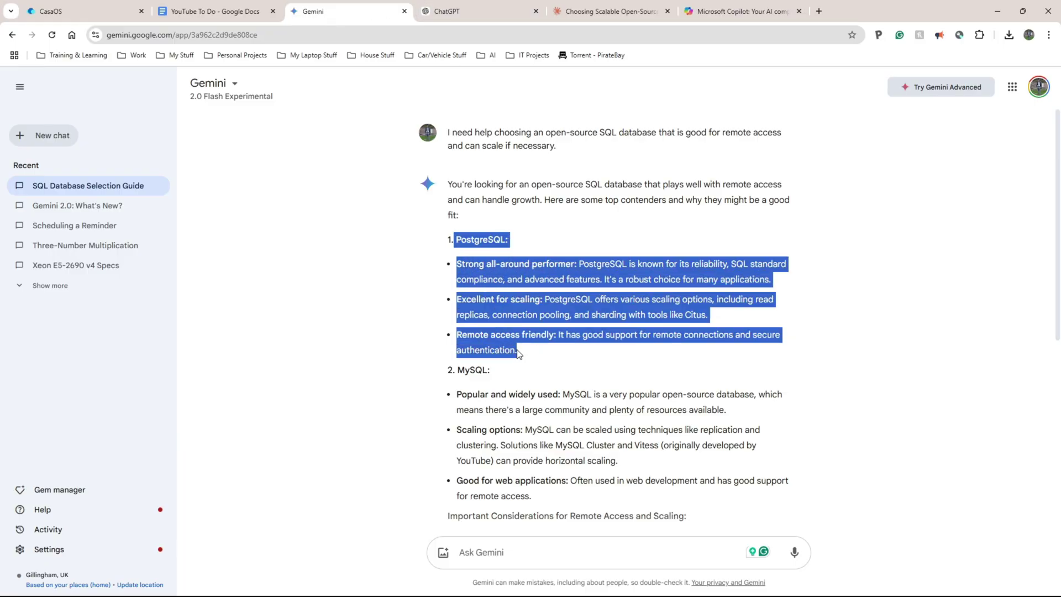
left_click(452, 7)
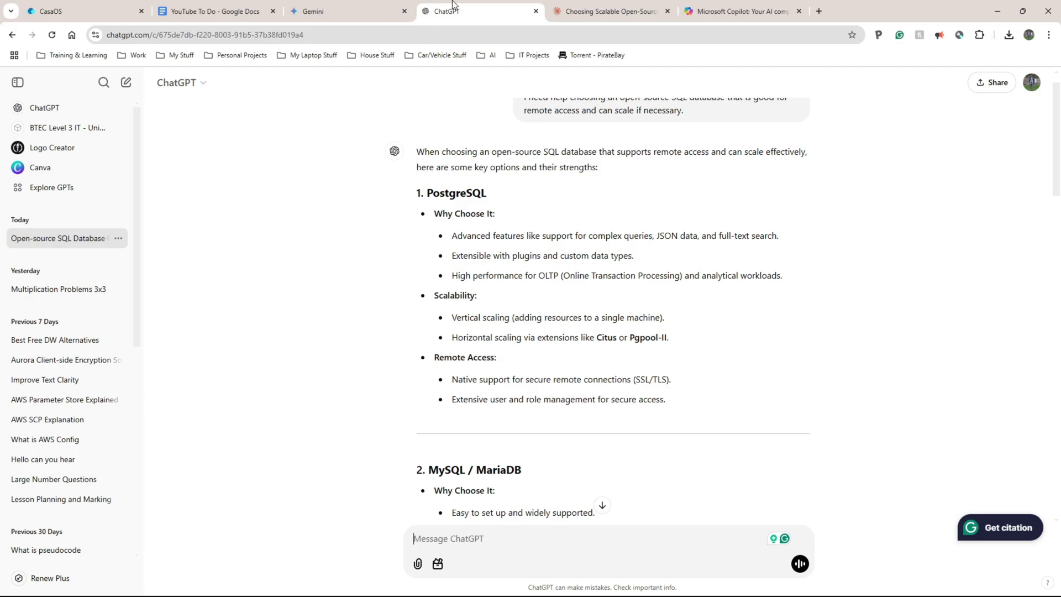
left_click_drag(429, 192, 523, 326)
Examine the first database recommendation in the Claude and Copilot answers, and read further through Gemini's answer
left_click(610, 8)
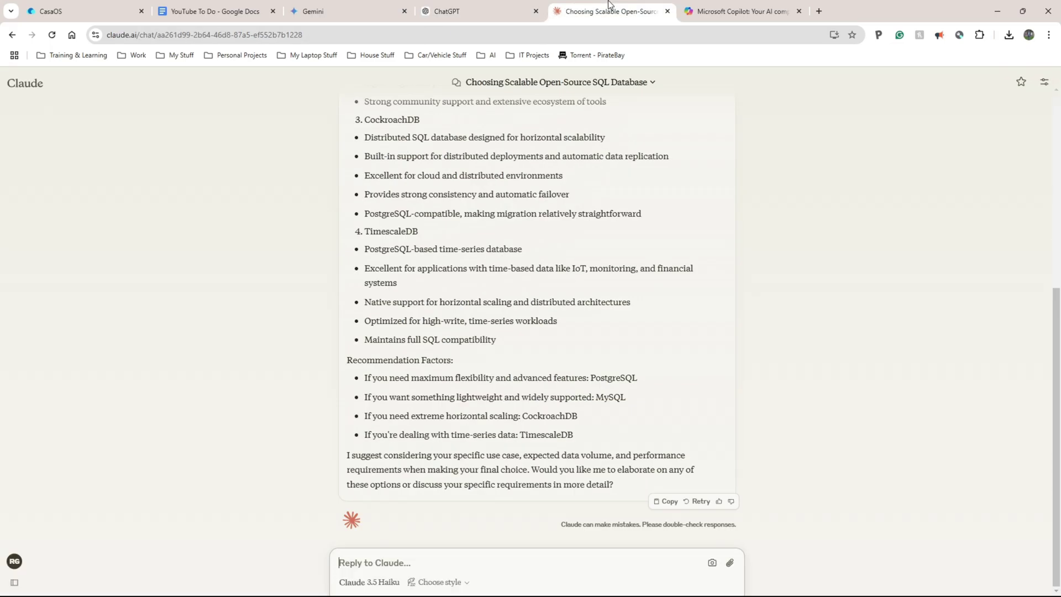
scroll(377, 188, "up", 6)
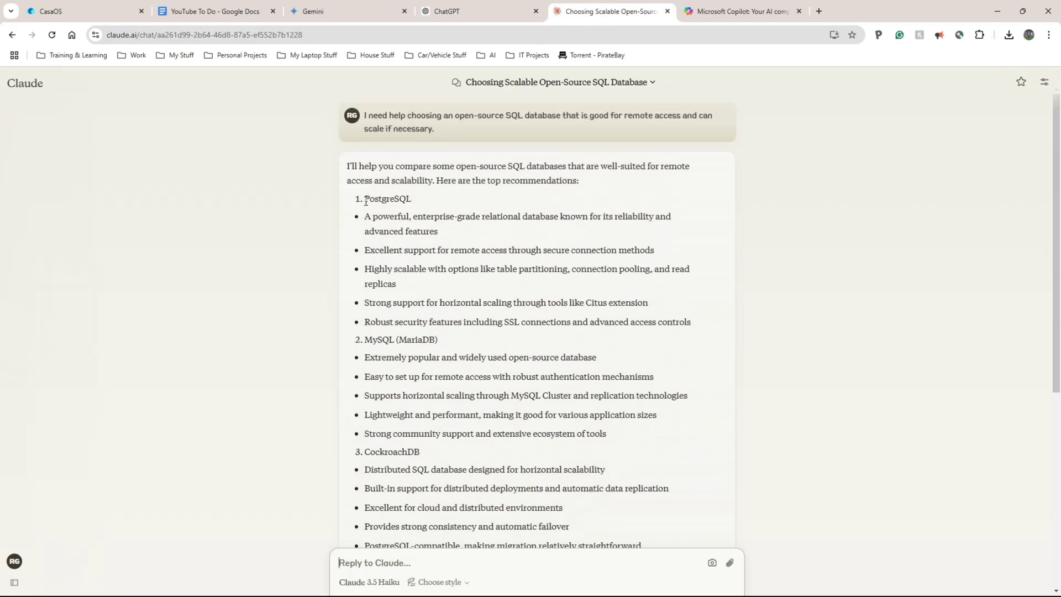
left_click_drag(366, 201, 409, 233)
left_click(741, 11)
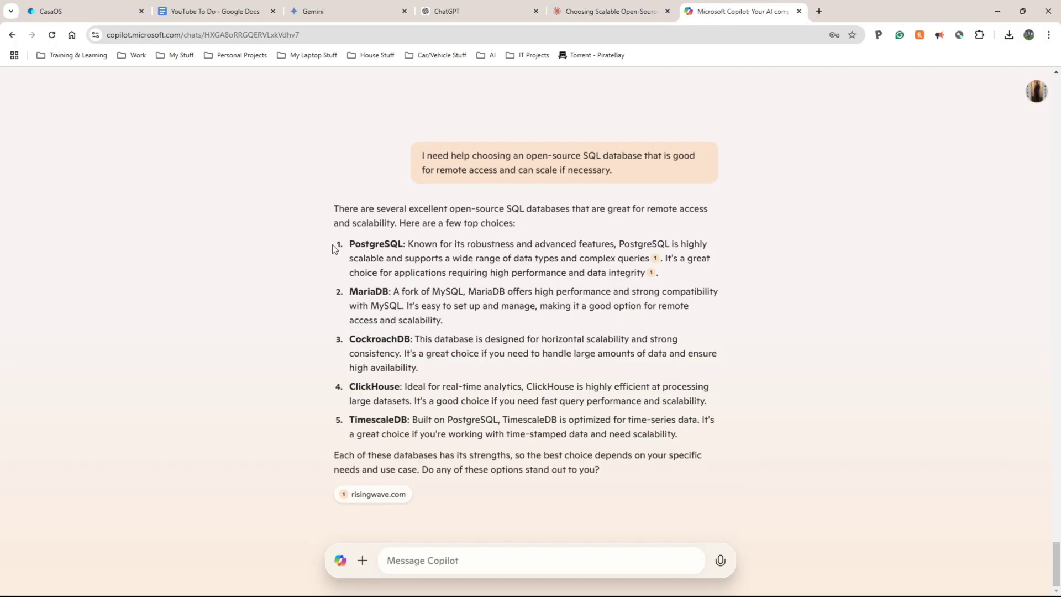
left_click_drag(332, 244, 663, 283)
left_click(756, 272)
left_click(312, 11)
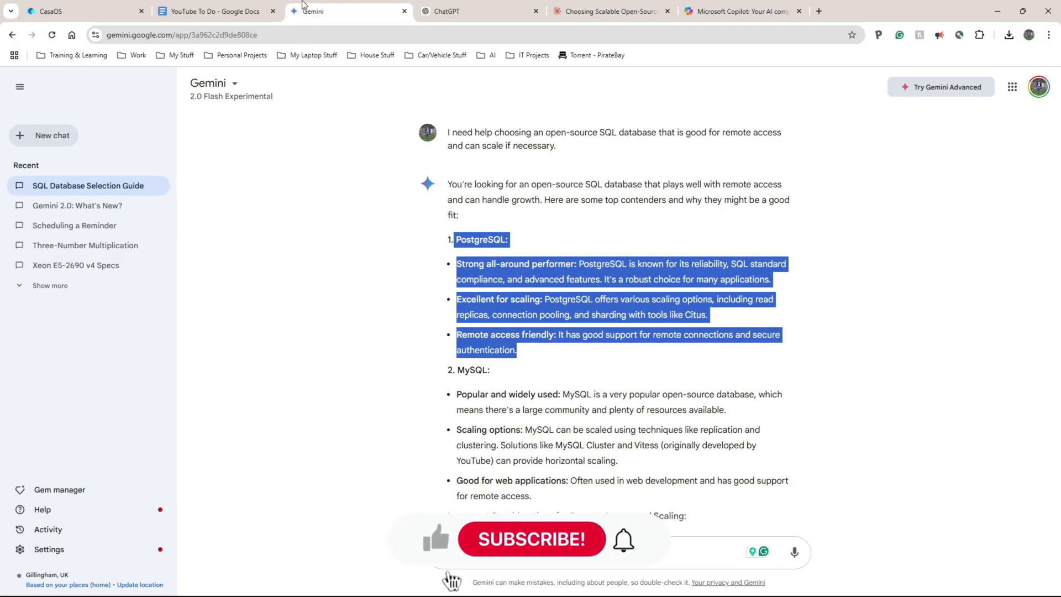
scroll(507, 333, "down", 3)
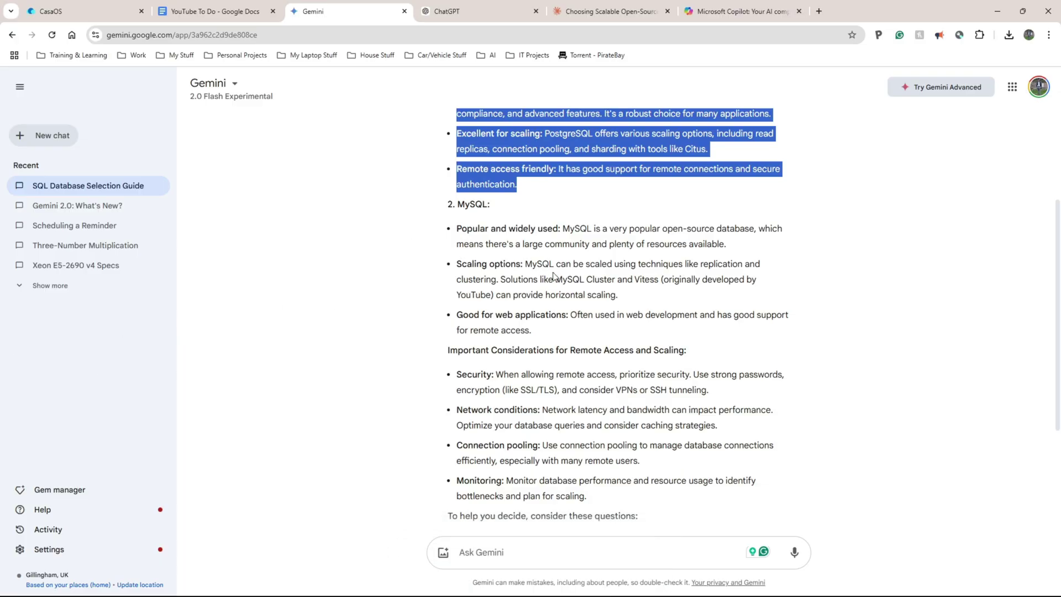
Copy the document's question "MySQL or PostgreSQL, which is better for remote access from multiple client devices." and submit it to Gemini
key("ctrl+Page_Up")
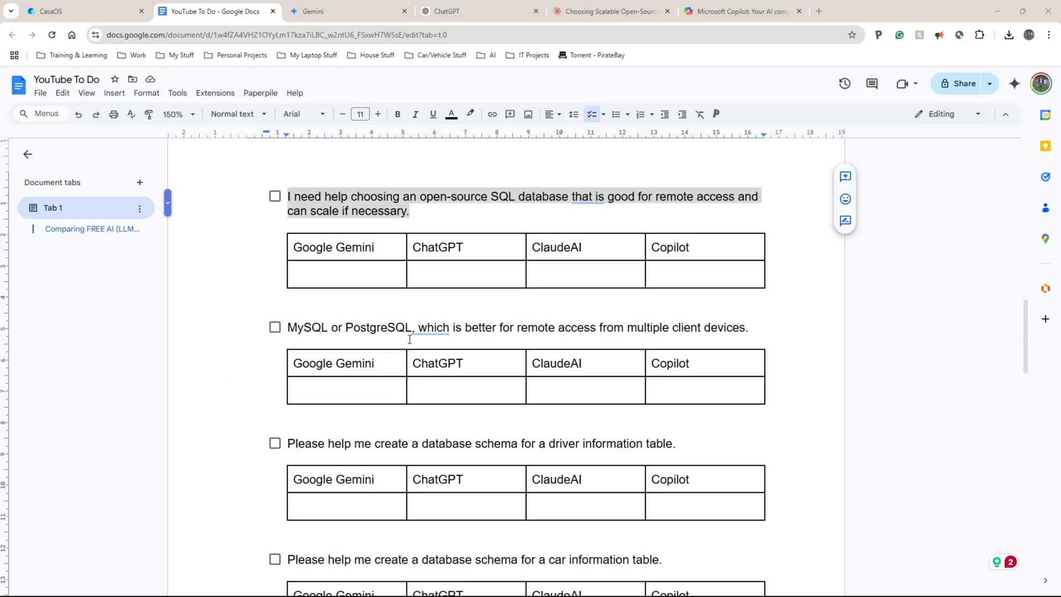
mouse_move(420, 330)
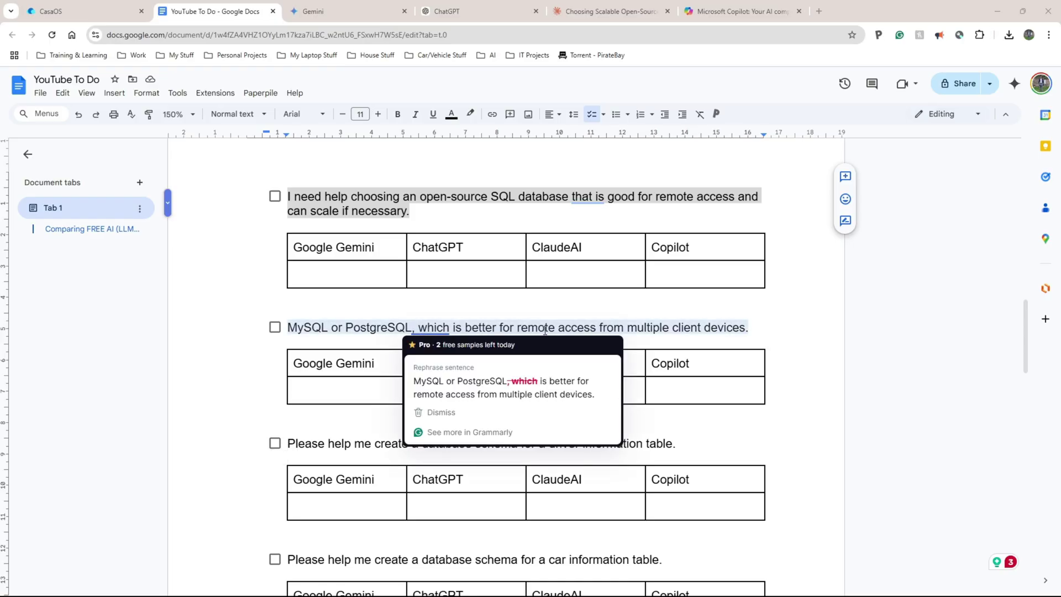
left_click_drag(755, 330, 257, 331)
key("ctrl+c")
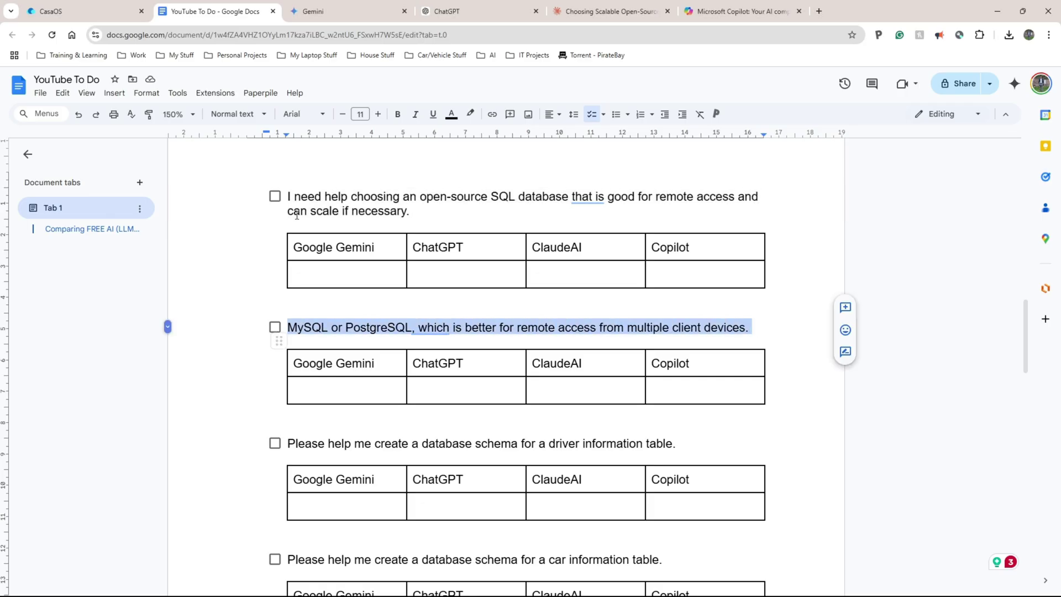
left_click(349, 10)
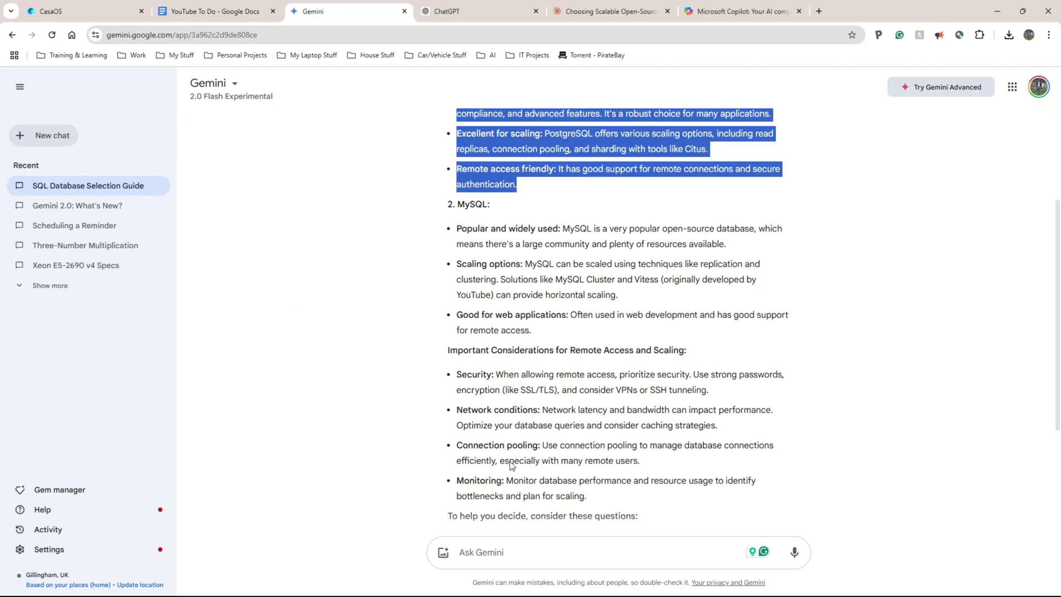
left_click(502, 553)
key("ctrl+v")
key("Return")
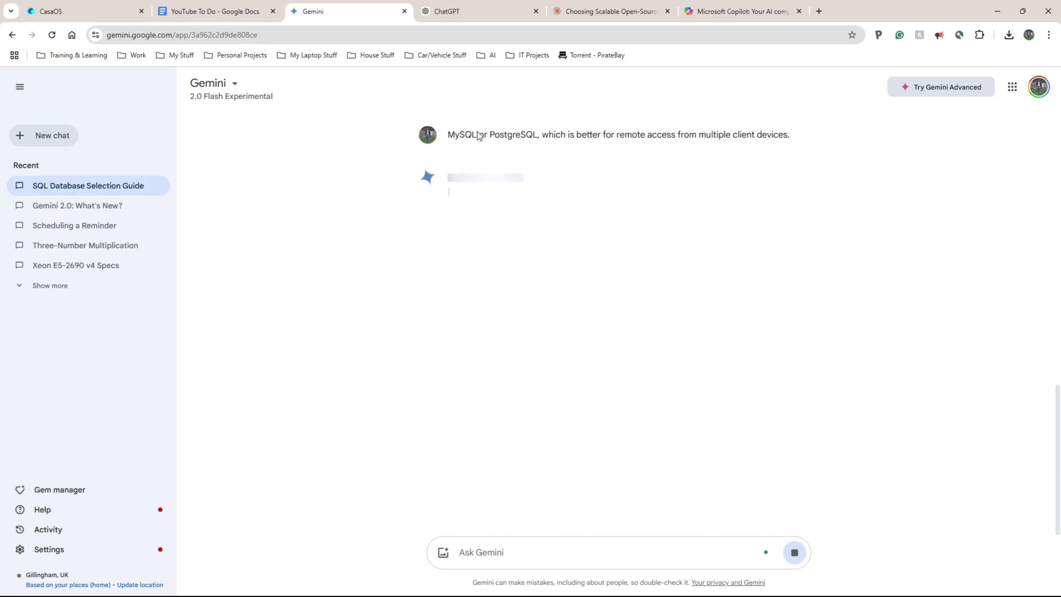
Submit the copied MySQL or PostgreSQL question to ChatGPT in the existing chat
key("ctrl+Tab")
left_click(490, 541)
key("ctrl+v")
key("Return")
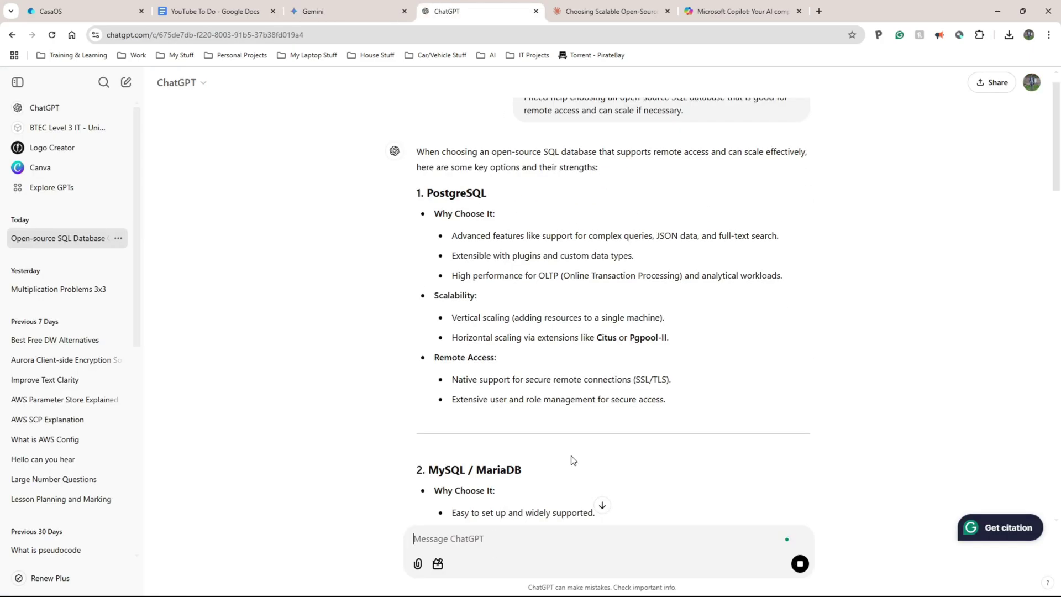
Submit the copied question "MySQL or PostgreSQL, which is better for remote access from multiple client devices." to Claude and Copilot in their existing chats
key("ctrl+Tab")
left_click(522, 491)
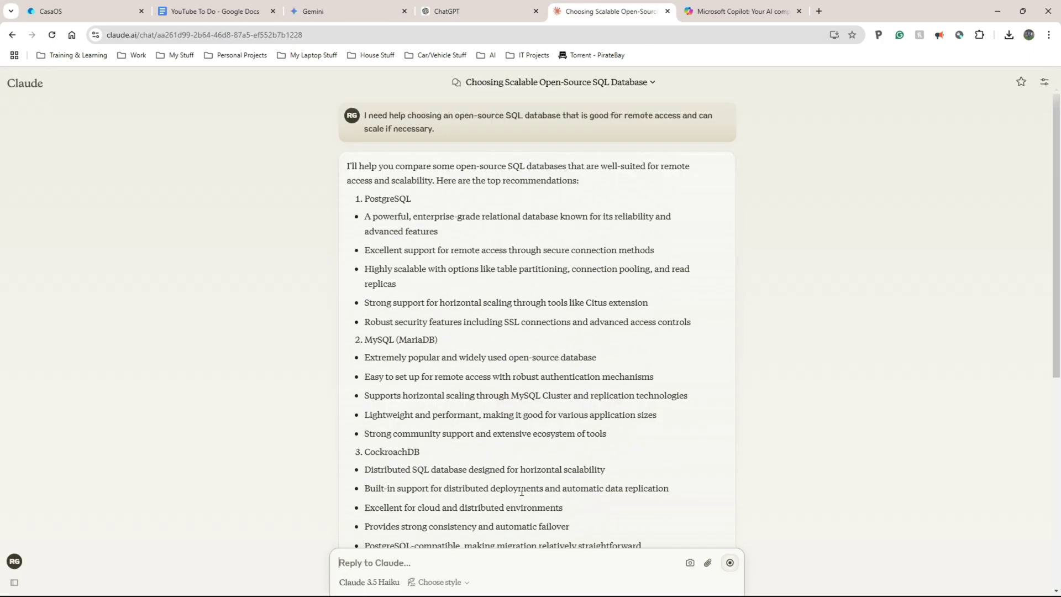
key("ctrl+Tab")
left_click(407, 568)
key("ctrl+v")
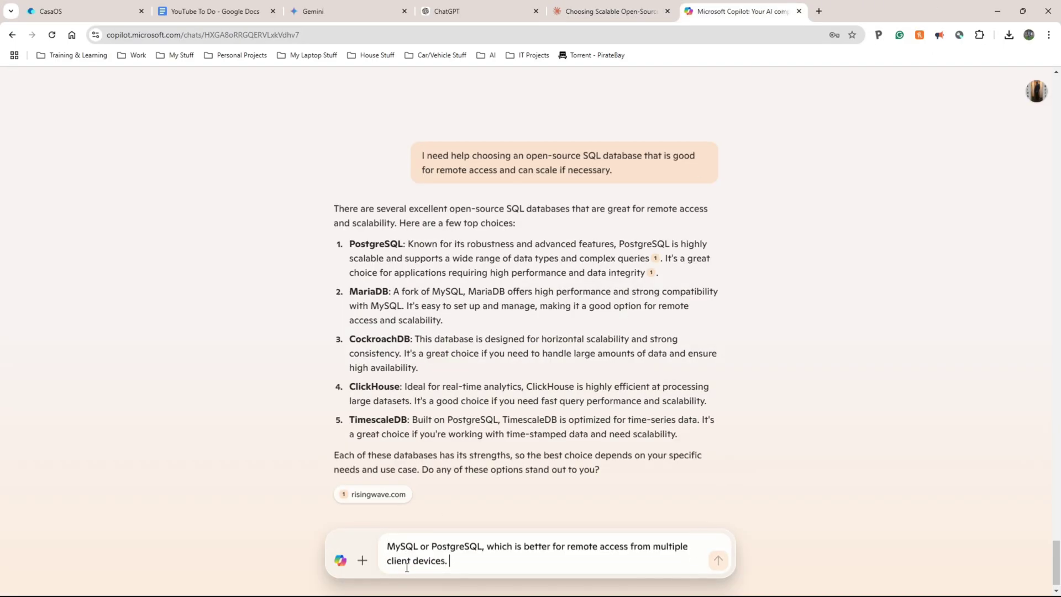
key("Return")
Examine Gemini's comparison of MySQL and PostgreSQL, highlighting the points of its summary section
key("ctrl+3")
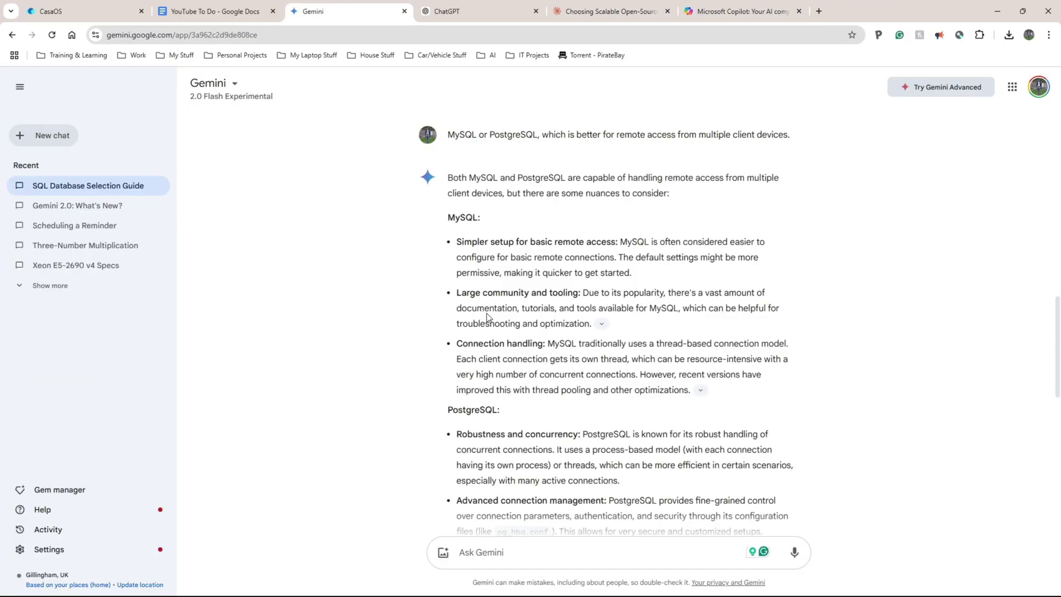
scroll(553, 317, "down", 2)
scroll(537, 307, "up", 1)
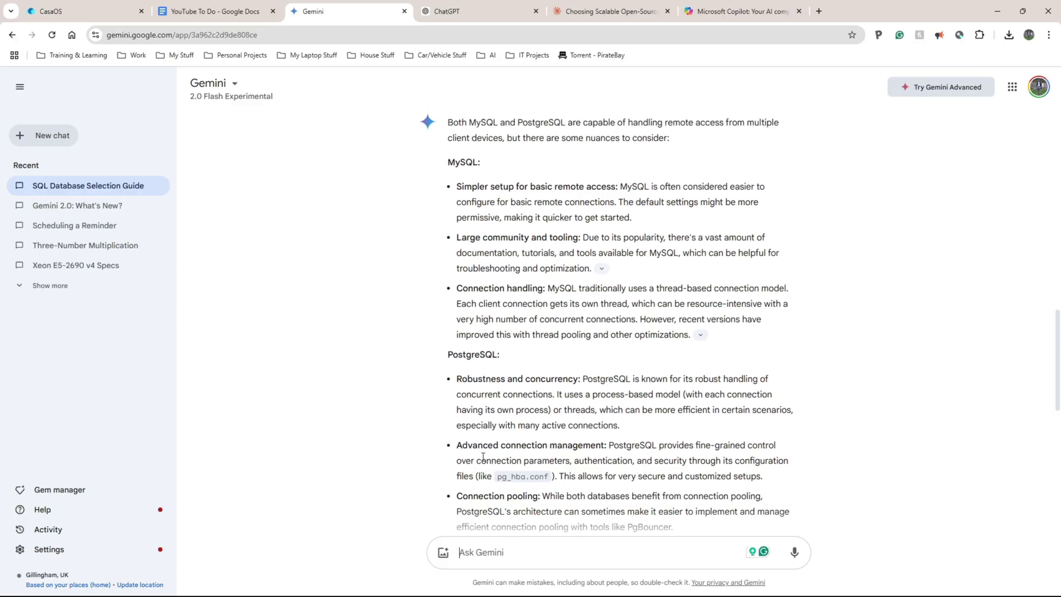
scroll(487, 288, "down", 4)
scroll(499, 374, "down", 5)
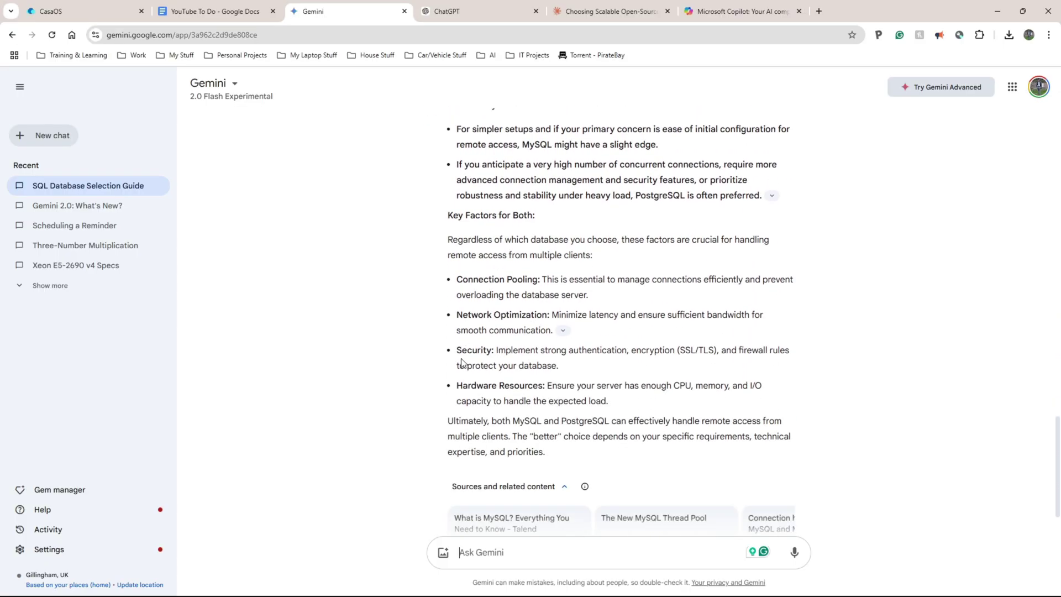
scroll(480, 291, "up", 2)
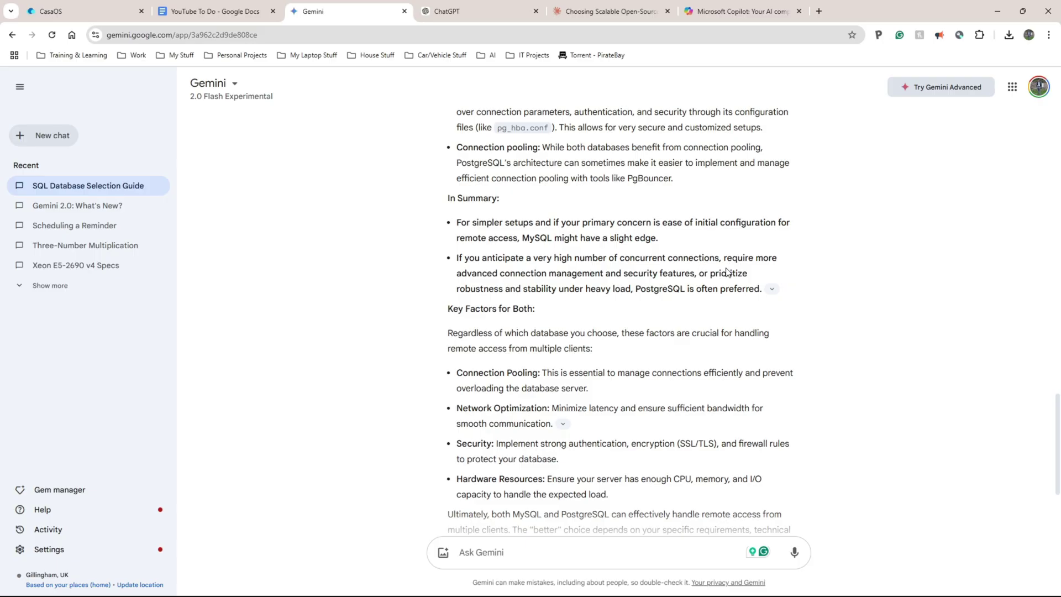
left_click_drag(762, 289, 471, 215)
Check the ChatGPT, Claude and Copilot chats for their answers to the MySQL or PostgreSQL question
key("ctrl+Tab")
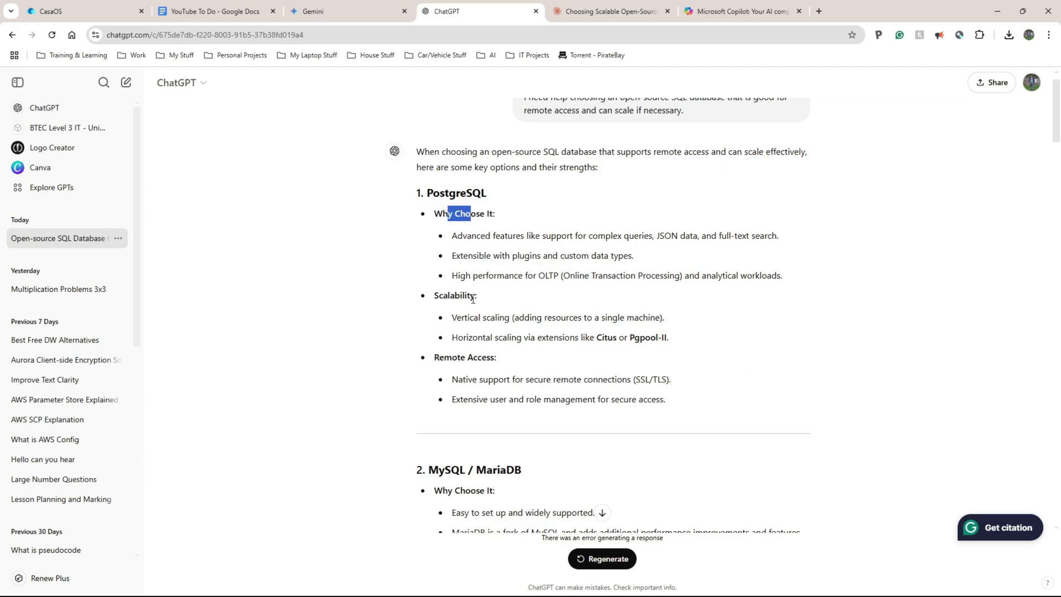
key("ctrl+Tab")
key("ctrl+Tab")
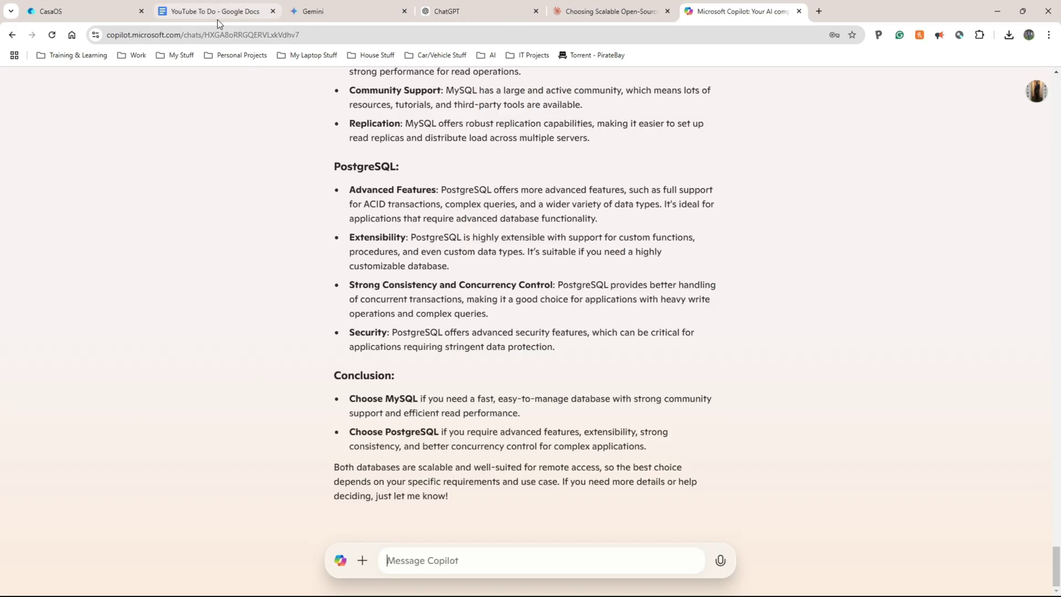
Copy the document's question "Please help me create a database schema for a car driver information table" and submit it to Gemini
mouse_move(219, 15)
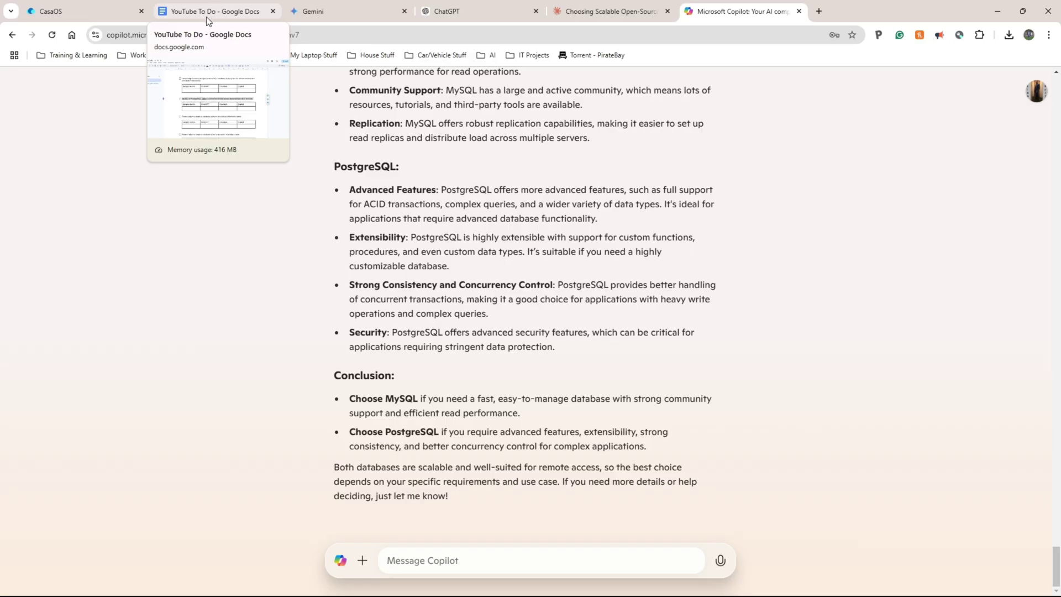
left_click(189, 8)
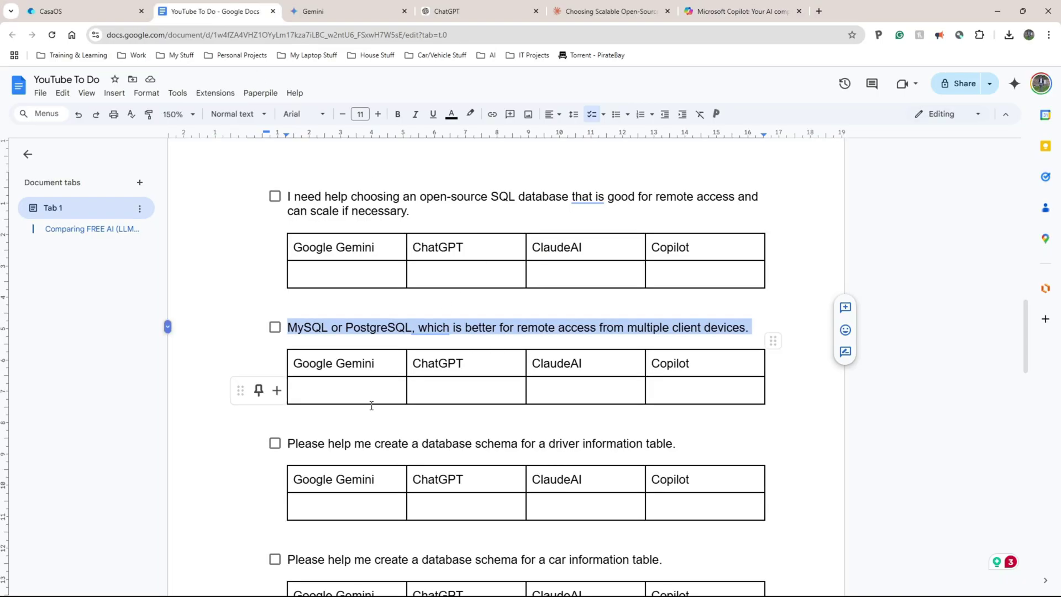
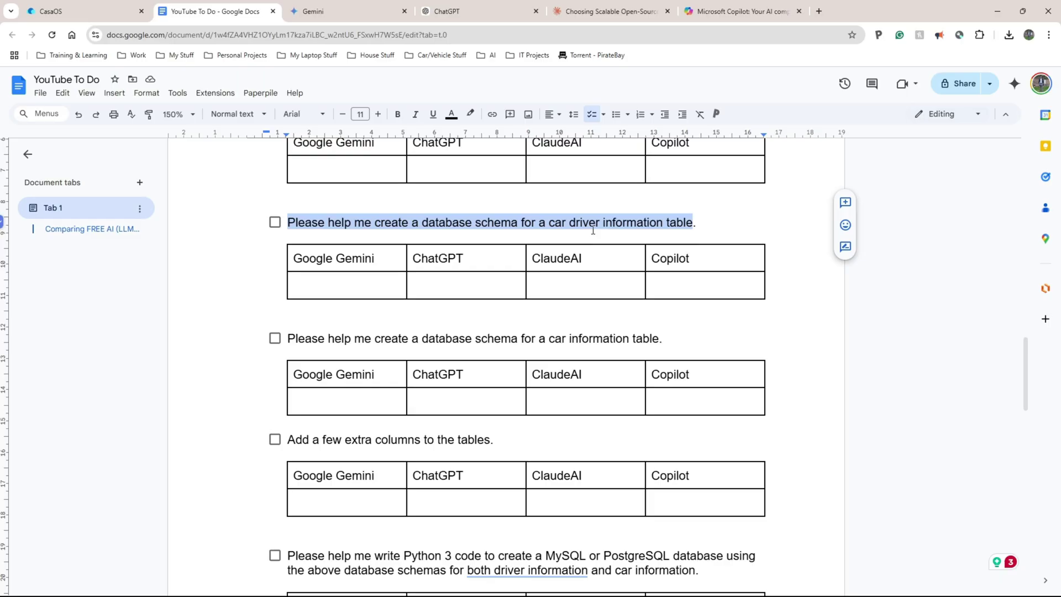
left_click(313, 11)
type("Please help me create a database schema for a car driver information table")
key("Return")
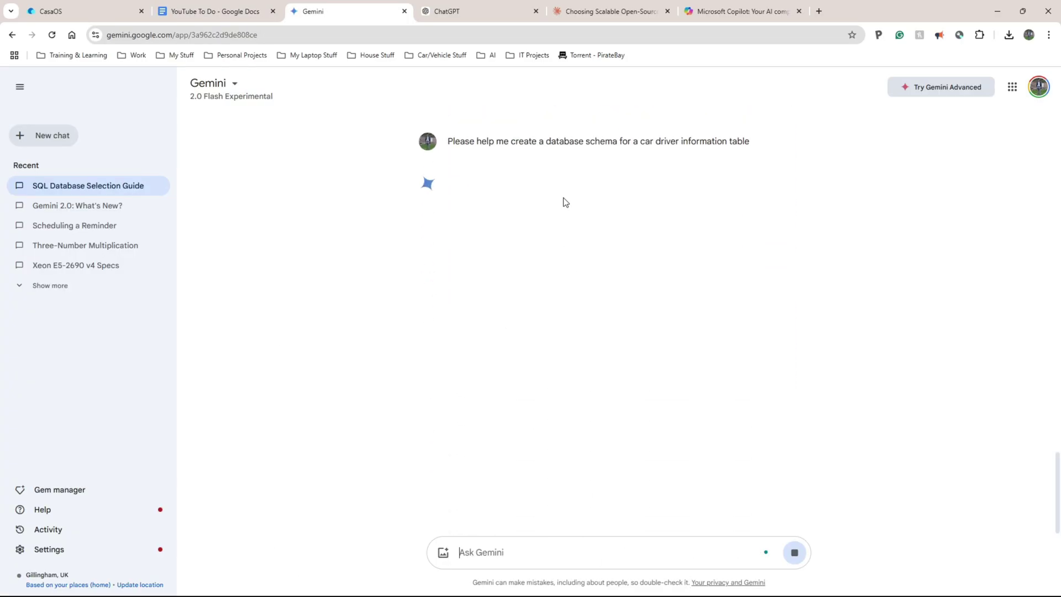
Reload the ChatGPT conversation and submit the copied car driver information table question in it
key("ctrl+Tab")
scroll(633, 484, "down", 10)
scroll(633, 484, "down", 20)
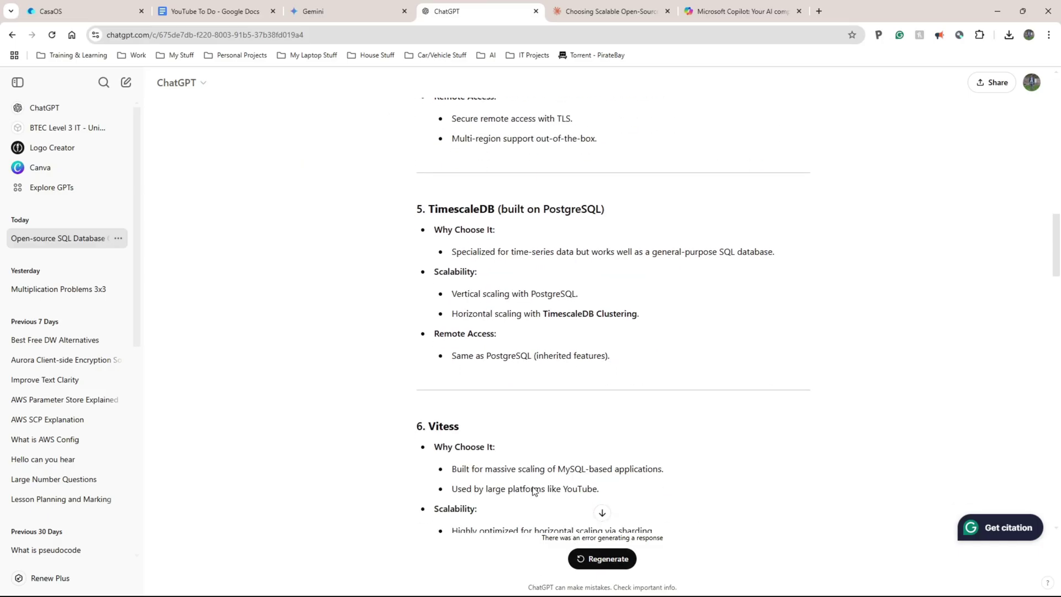
left_click(504, 34)
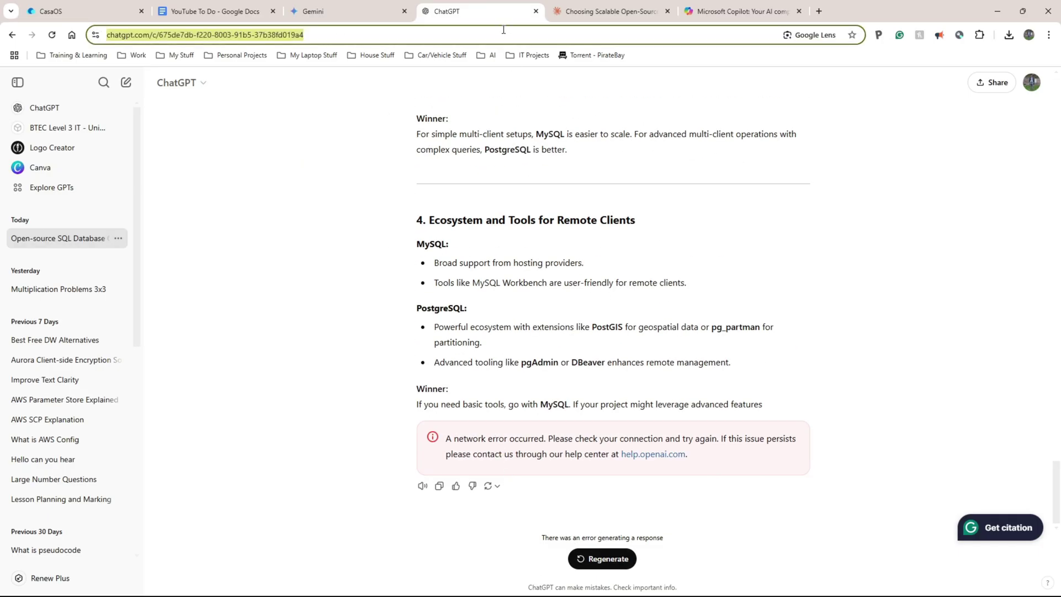
key("Return")
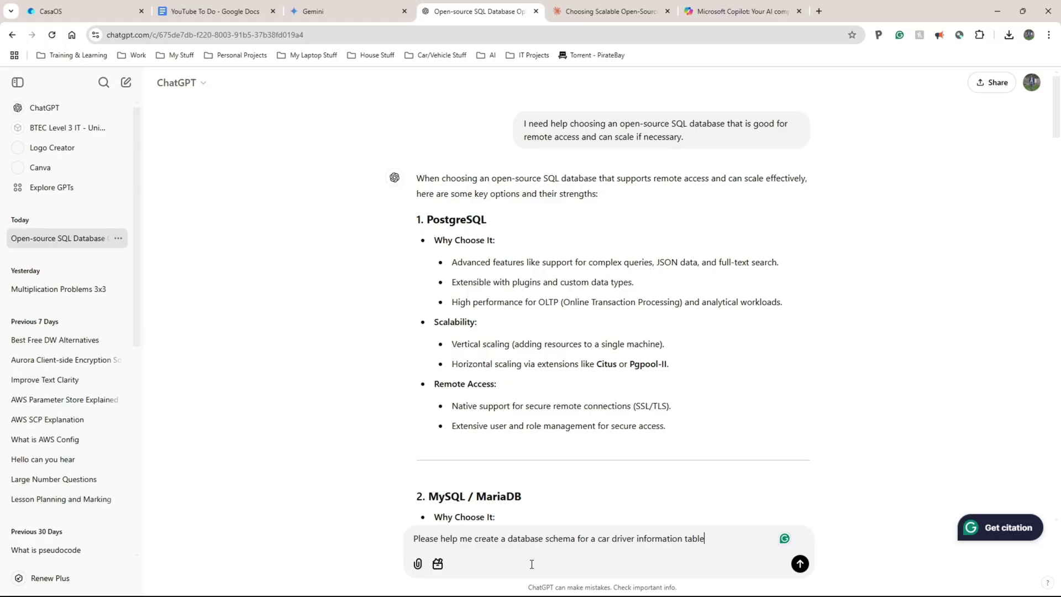
key("Return")
Submit "Please help me create a database schema for a car driver information table" to Claude in the existing chat
left_click(608, 11)
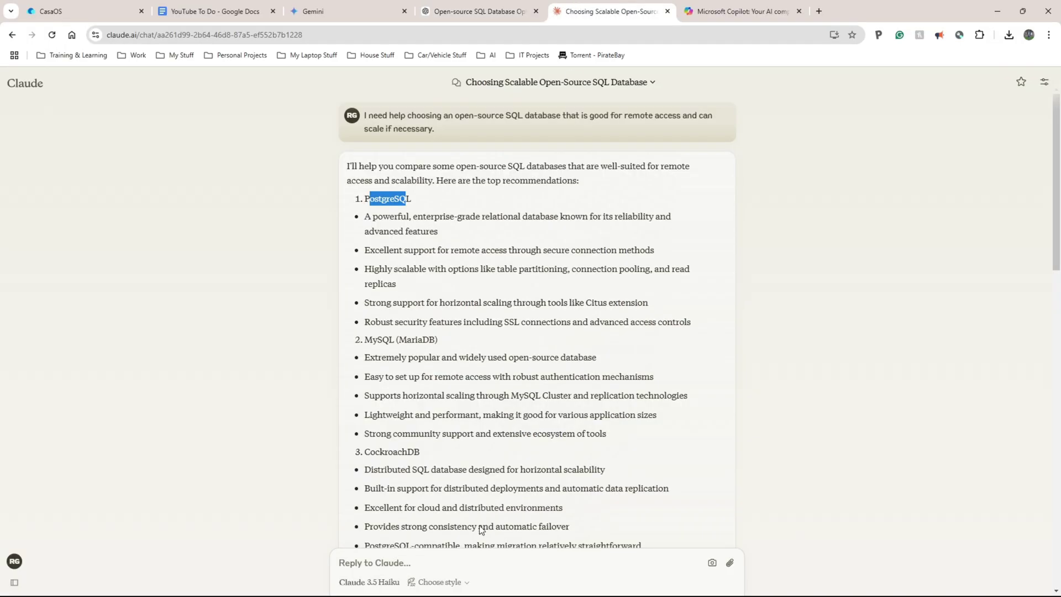
left_click(523, 564)
scroll(523, 564, "down", 10)
type("Please help me create a database schema for a car driver information table")
key("Return")
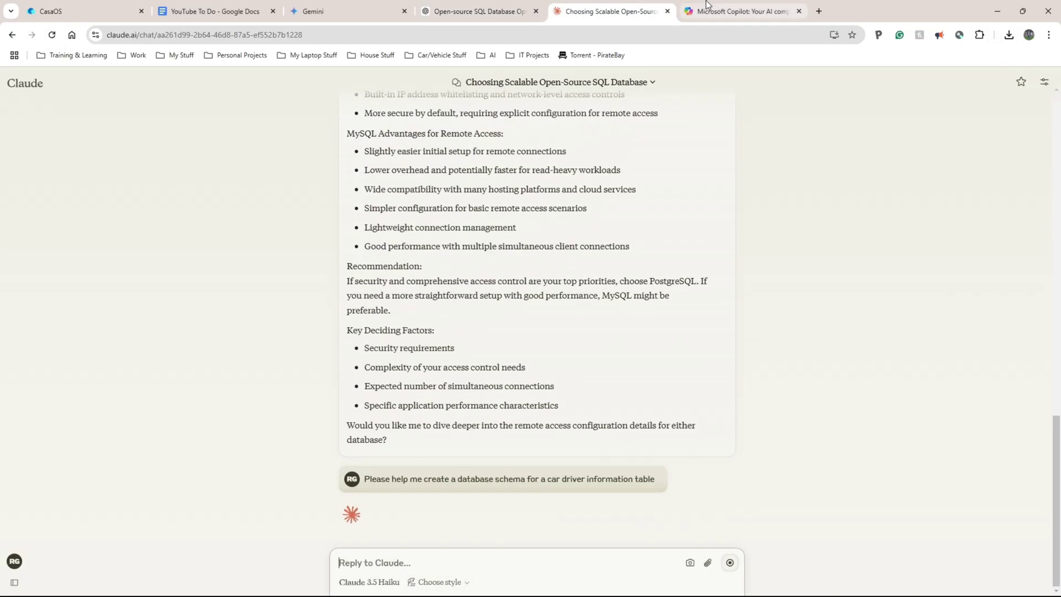
Submit the same car driver information table question to Copilot in the existing chat
left_click(741, 11)
type("Please help me create a database schema for a car driver information table")
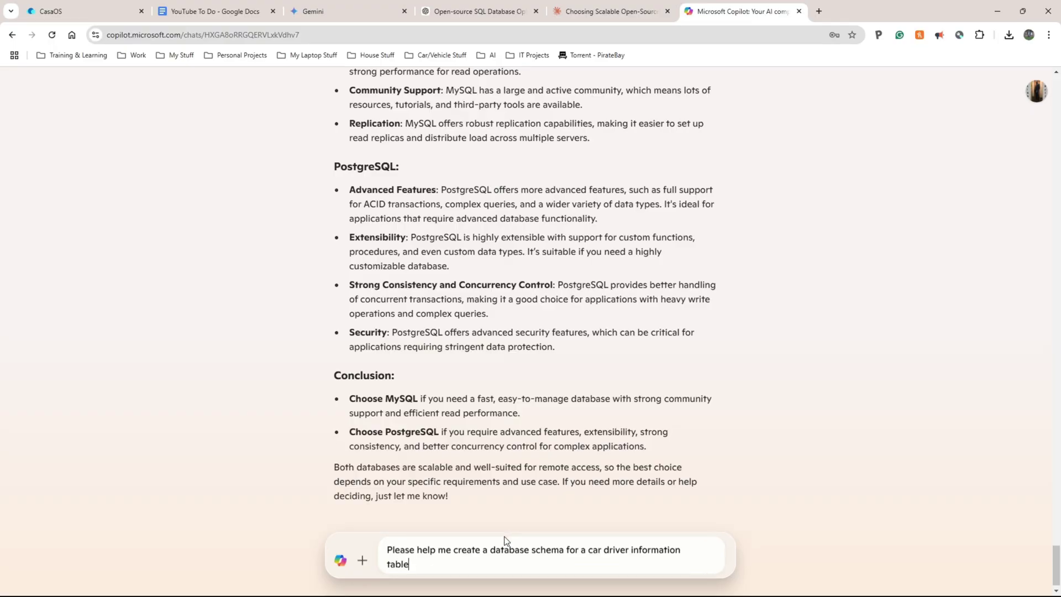
key("Return")
Examine Gemini's drivers table schema, including the columns in its MySQL and PostgreSQL example code
left_click(313, 11)
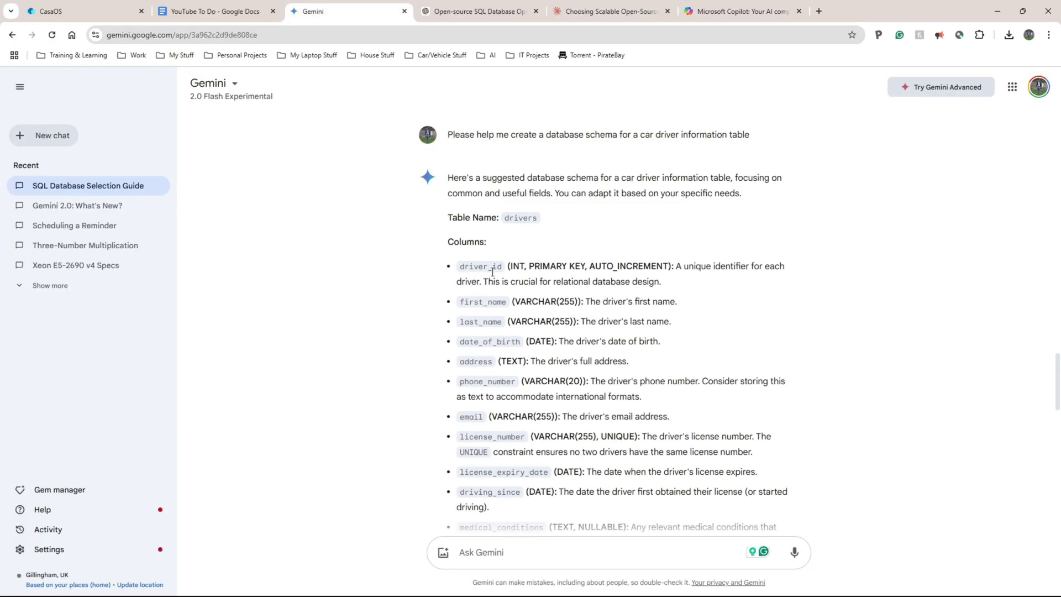
scroll(494, 278, "down", 8)
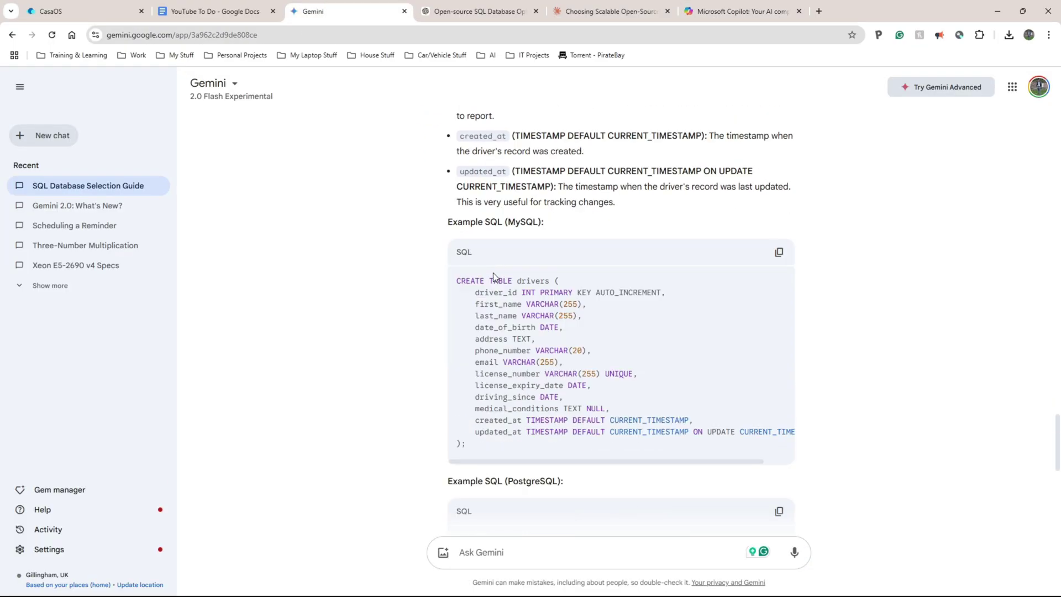
left_click_drag(488, 292, 509, 292)
left_click(510, 342)
left_click_drag(499, 351, 527, 386)
scroll(466, 454, "down", 3)
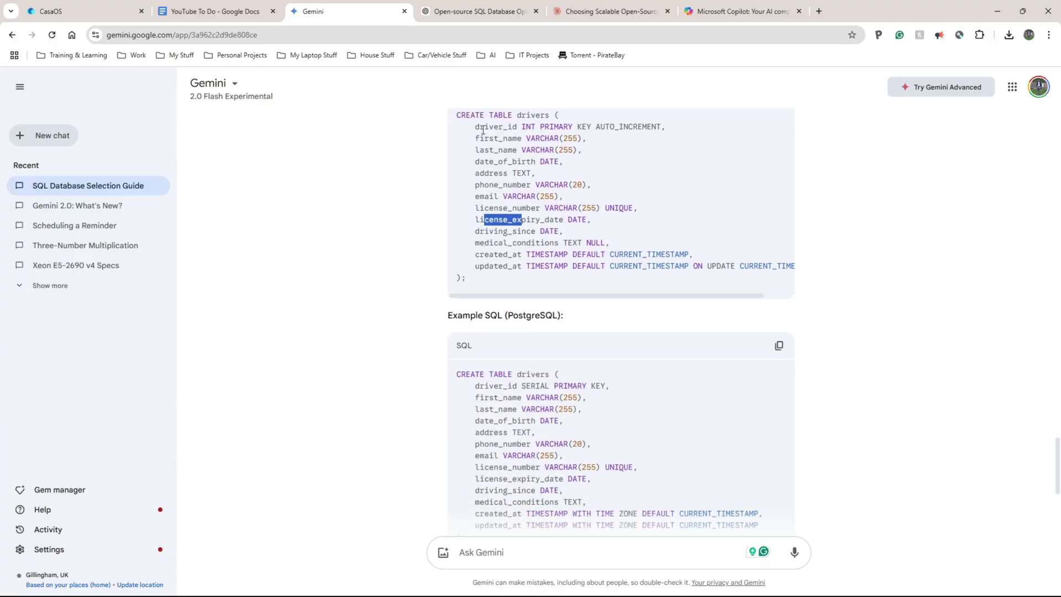
Examine ChatGPT's drivers schema, its optional vehicles table and the example queries for creating them
left_click(468, 11)
scroll(492, 230, "down", 10)
scroll(494, 231, "up", 10)
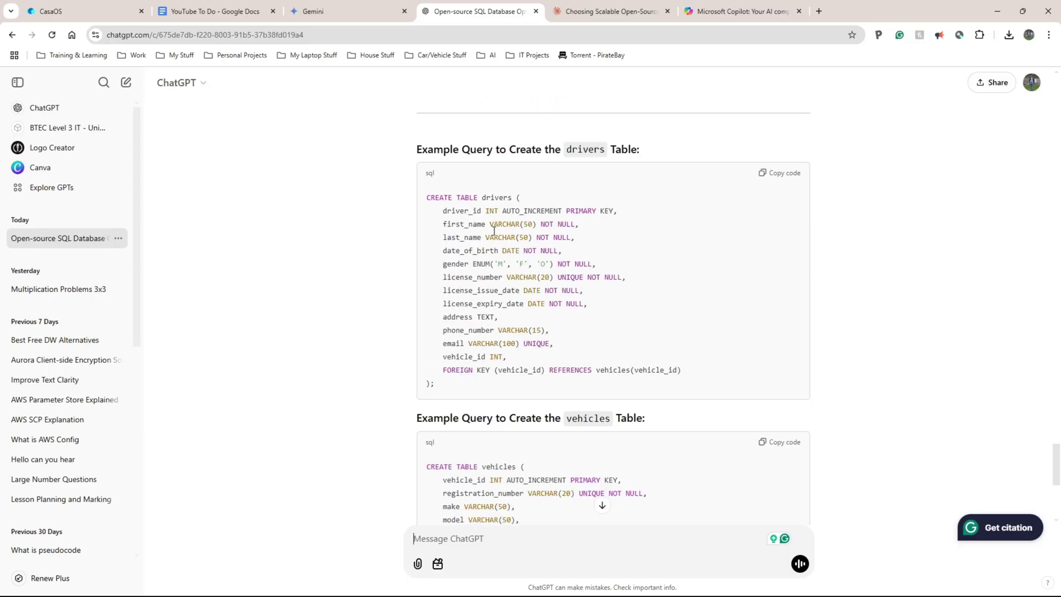
scroll(394, 284, "up", 10)
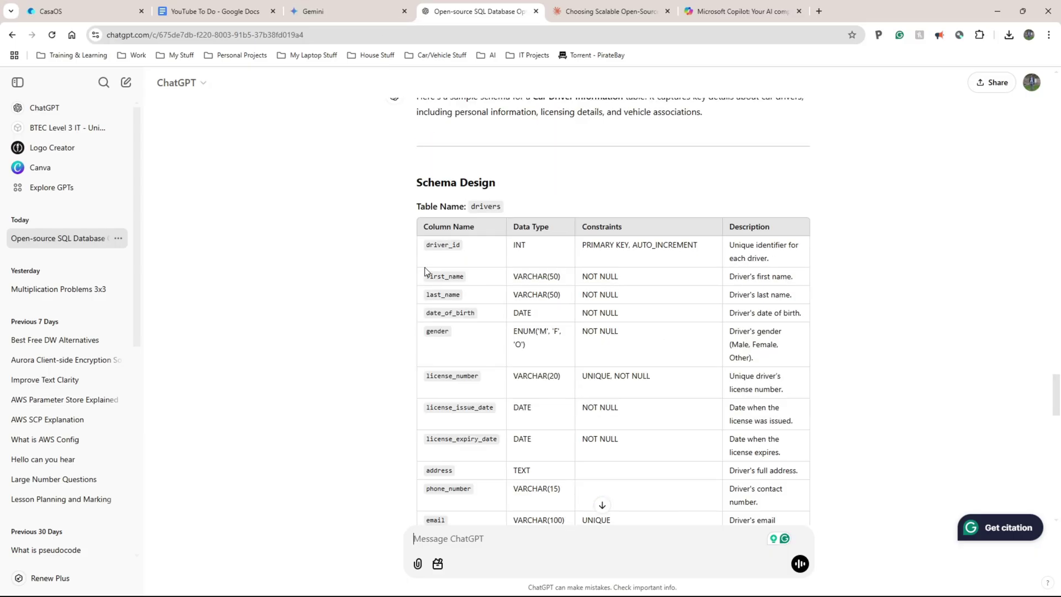
scroll(426, 271, "down", 2)
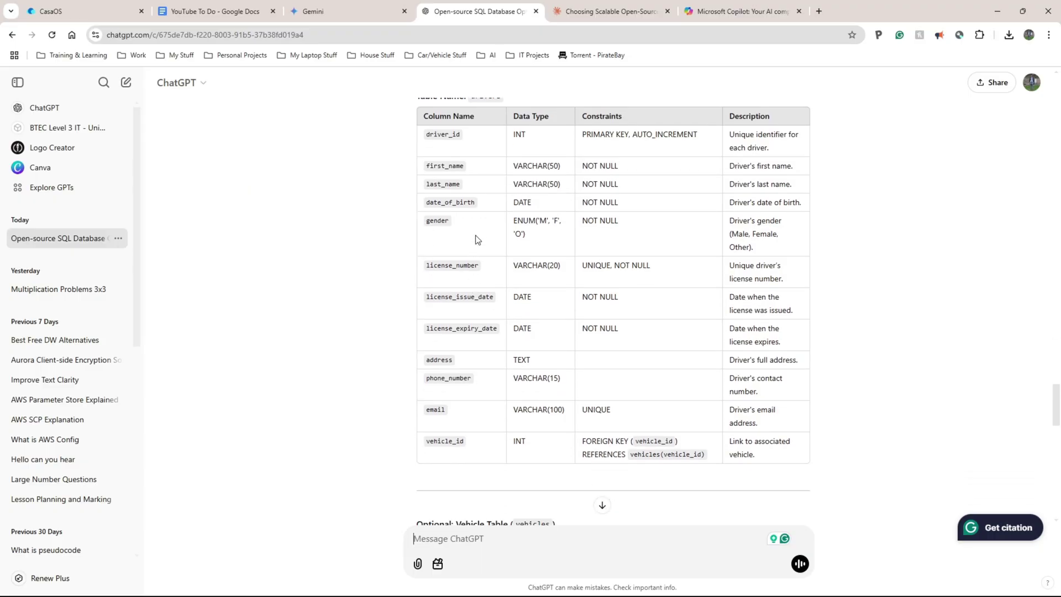
scroll(378, 286, "down", 8)
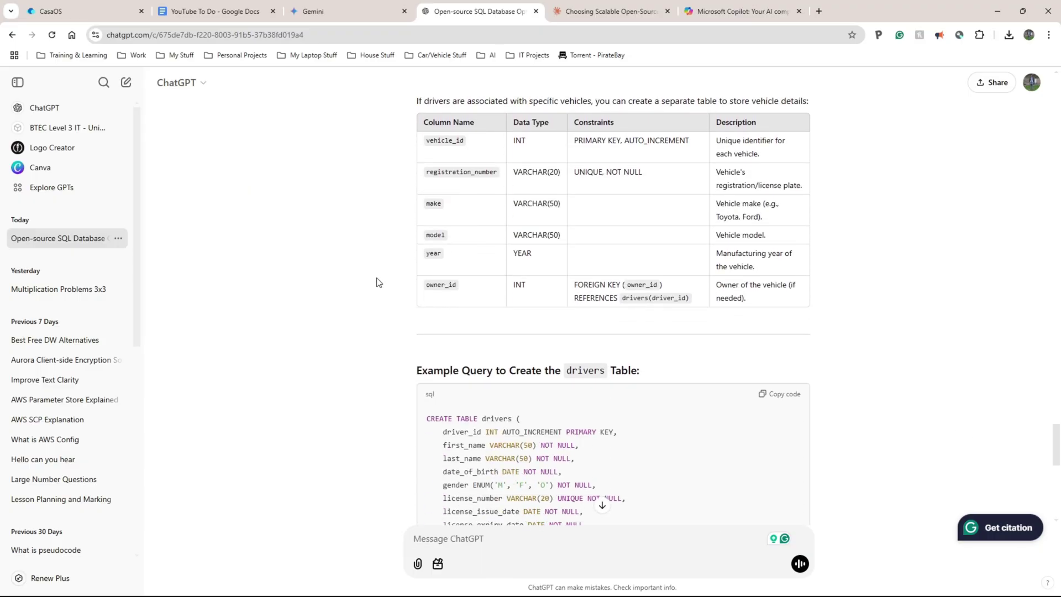
scroll(379, 283, "down", 2)
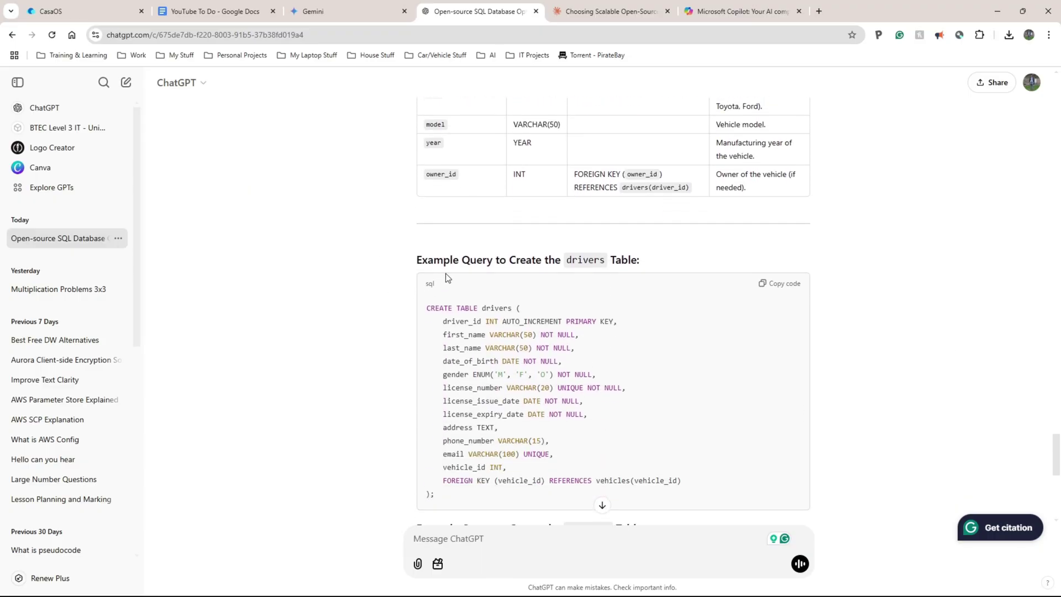
Examine Claude's drivers table code, key features and optional enhancements, and compare them with Copilot's driver schema
left_click(610, 6)
scroll(327, 338, "up", 10)
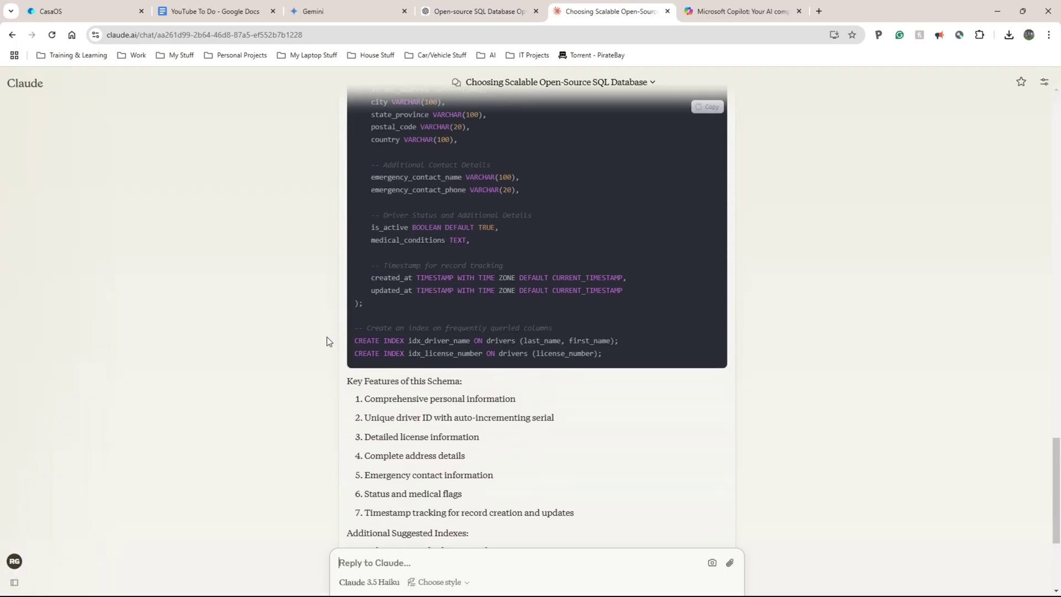
scroll(340, 330, "down", 1)
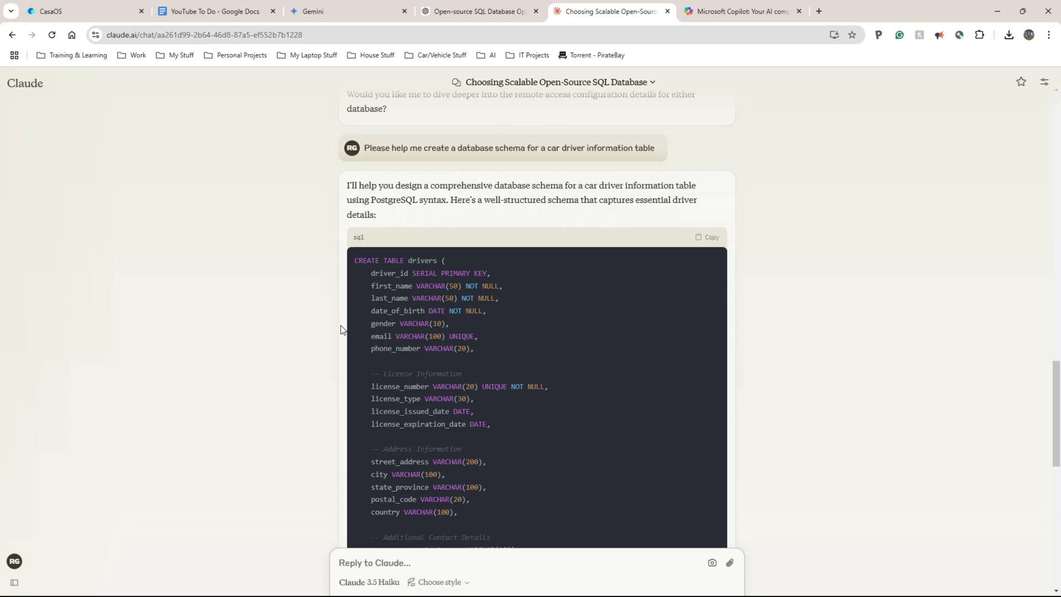
scroll(341, 330, "down", 8)
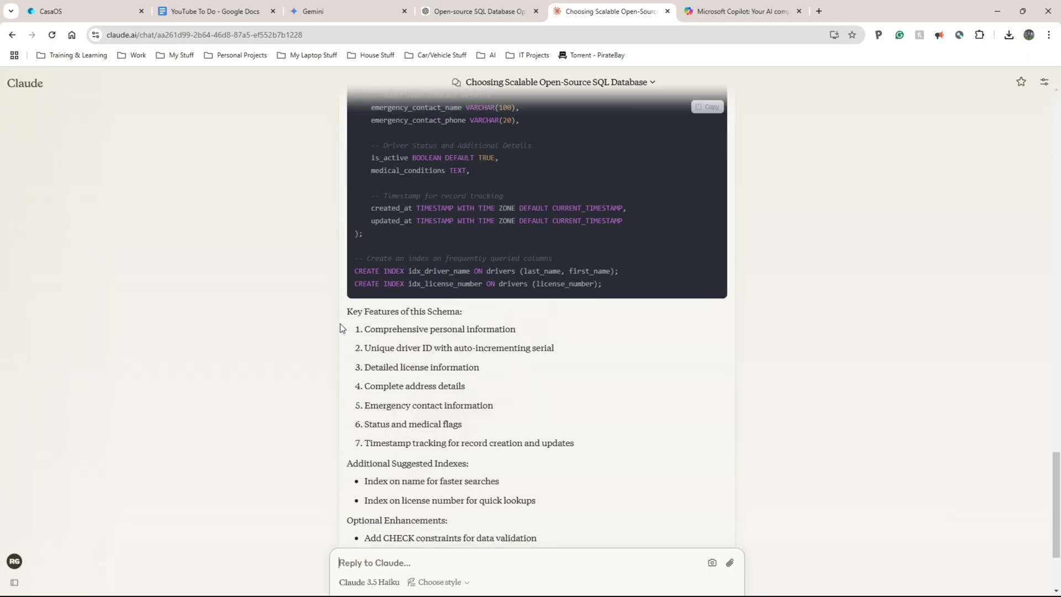
scroll(341, 328, "down", 3)
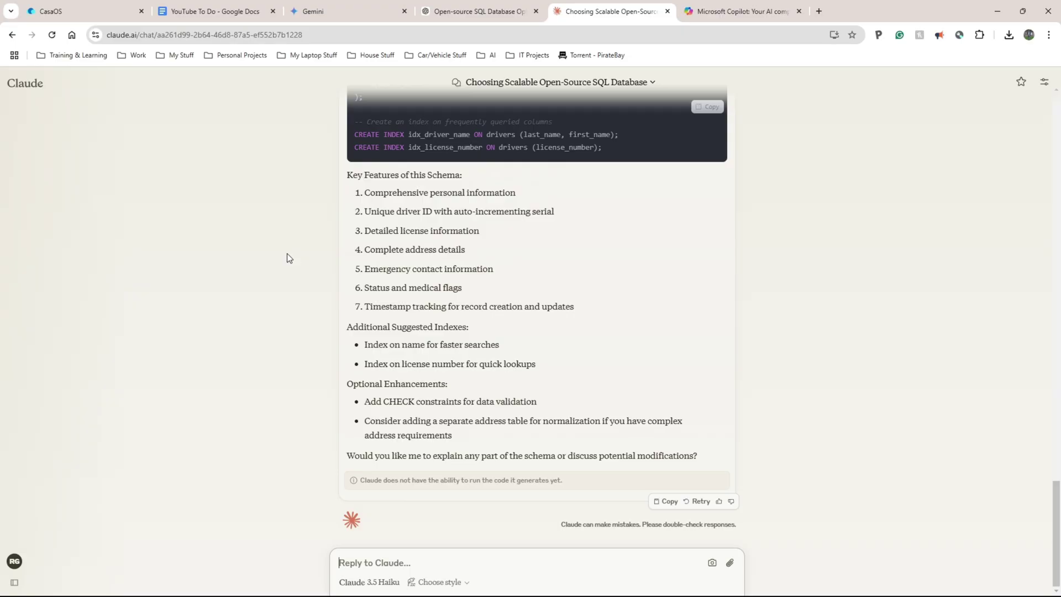
key("ctrl+Tab")
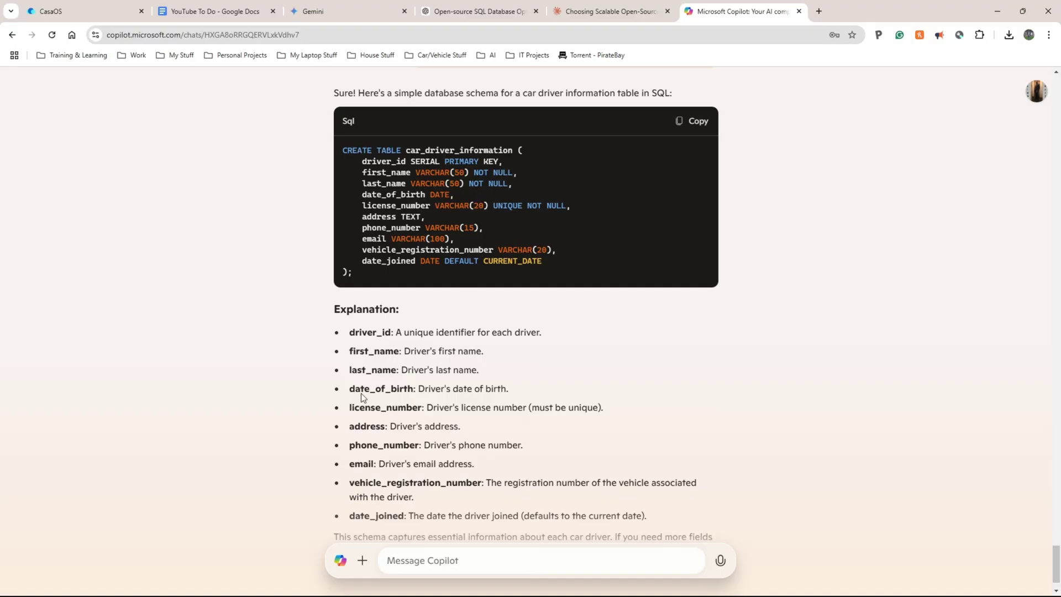
Compare the car information table schemas from Claude, ChatGPT and Gemini, highlighting the fuel_type and created_at lines in Gemini's MySQL code
key("ctrl+shift+Tab")
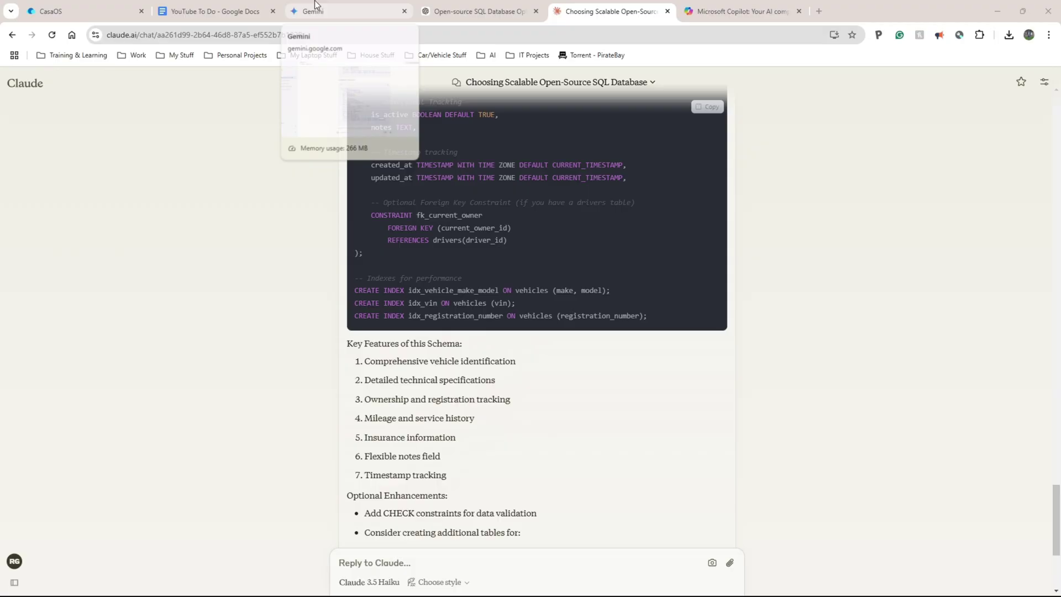
left_click(316, 8)
left_click(630, 6)
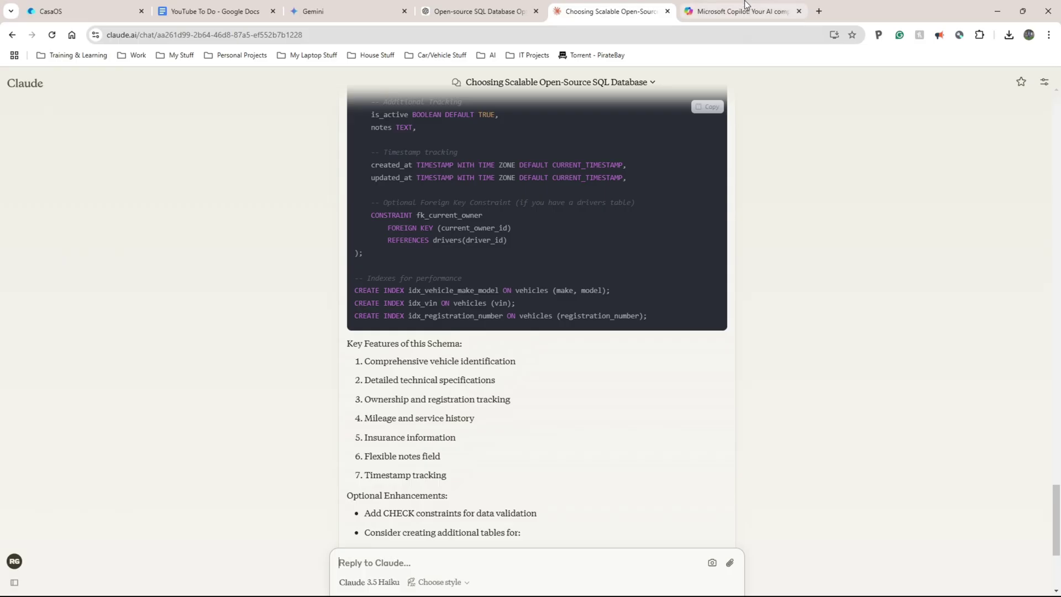
left_click(473, 11)
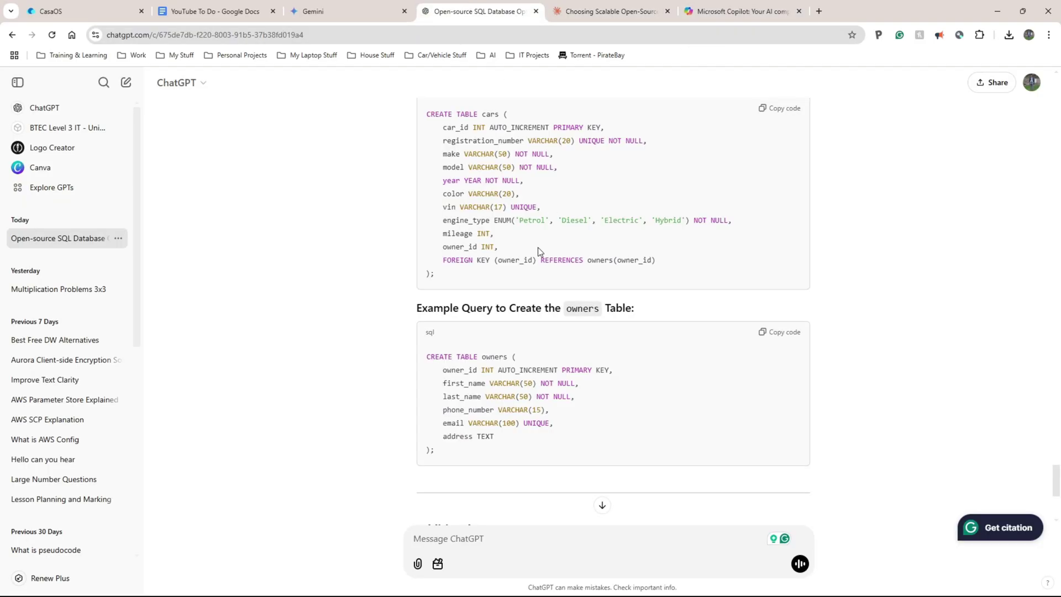
left_click(331, 11)
left_click_drag(479, 129, 703, 142)
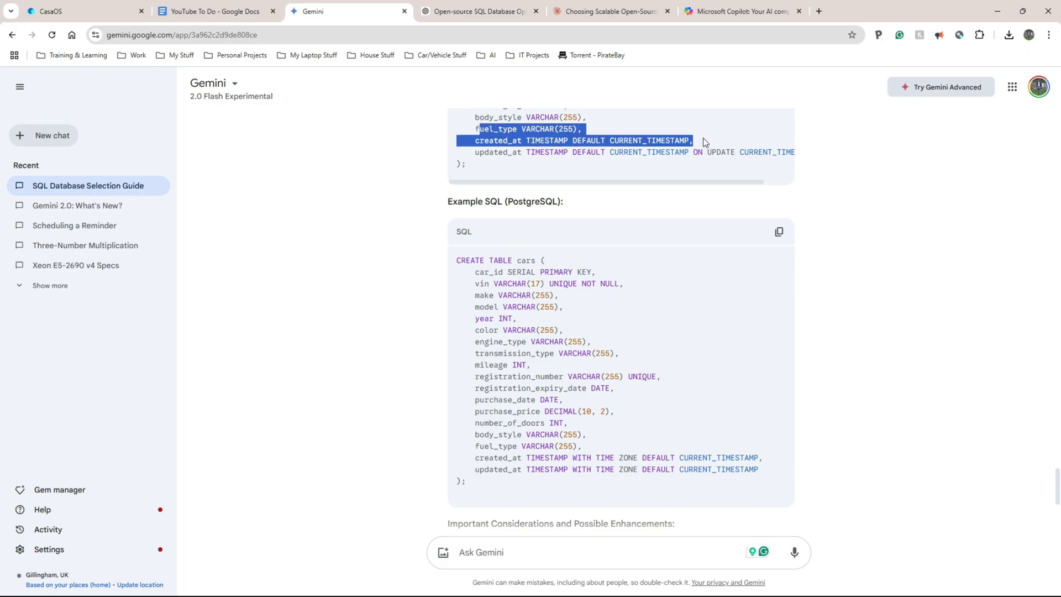
Highlight the updated_at line in Gemini's MySQL cars code and compare it with Claude's vehicles schema
left_click(477, 158)
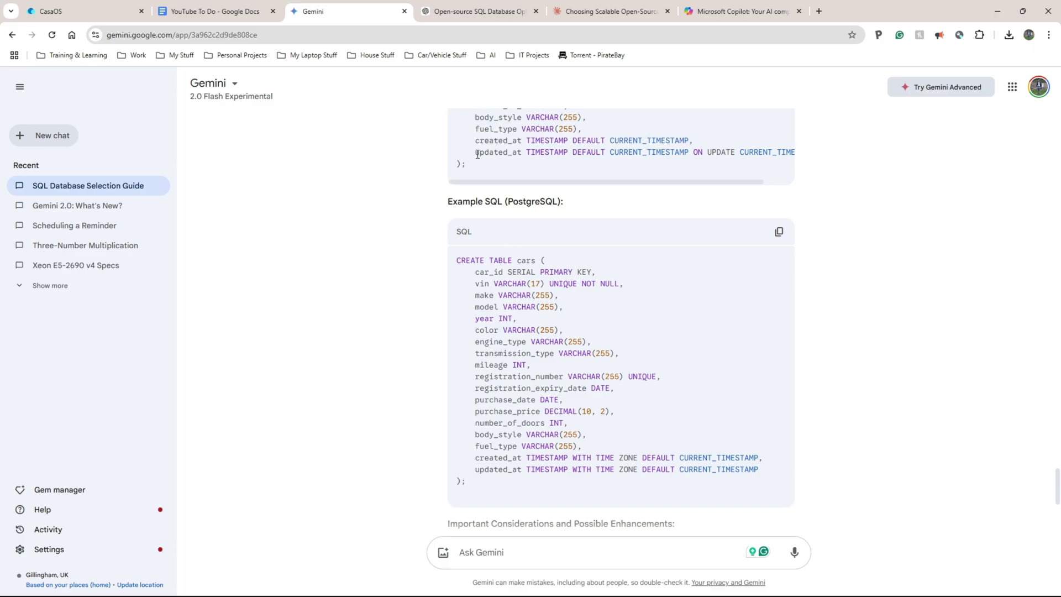
left_click_drag(476, 154, 666, 156)
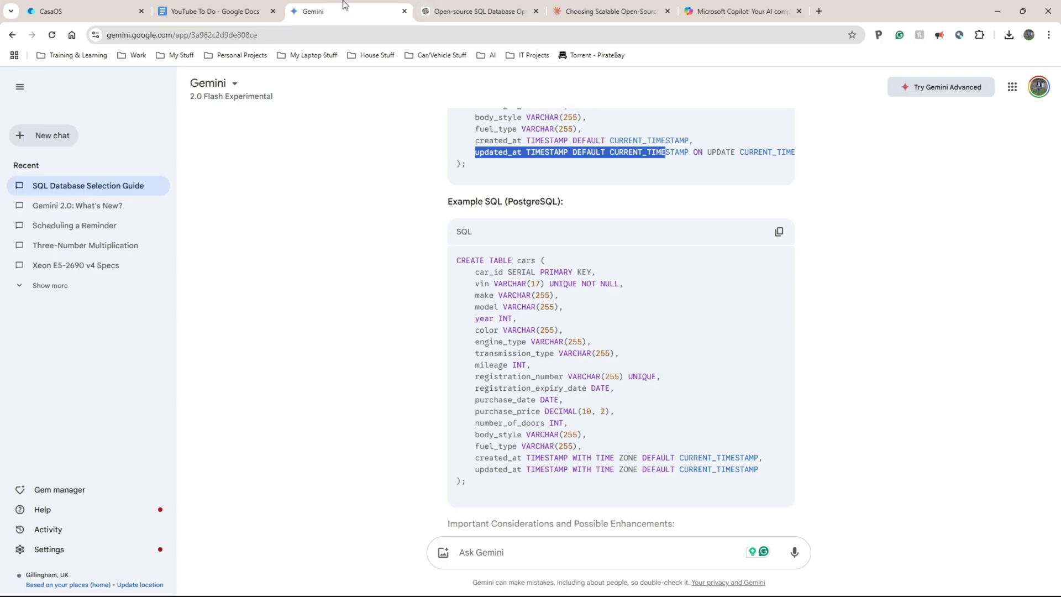
left_click(634, 9)
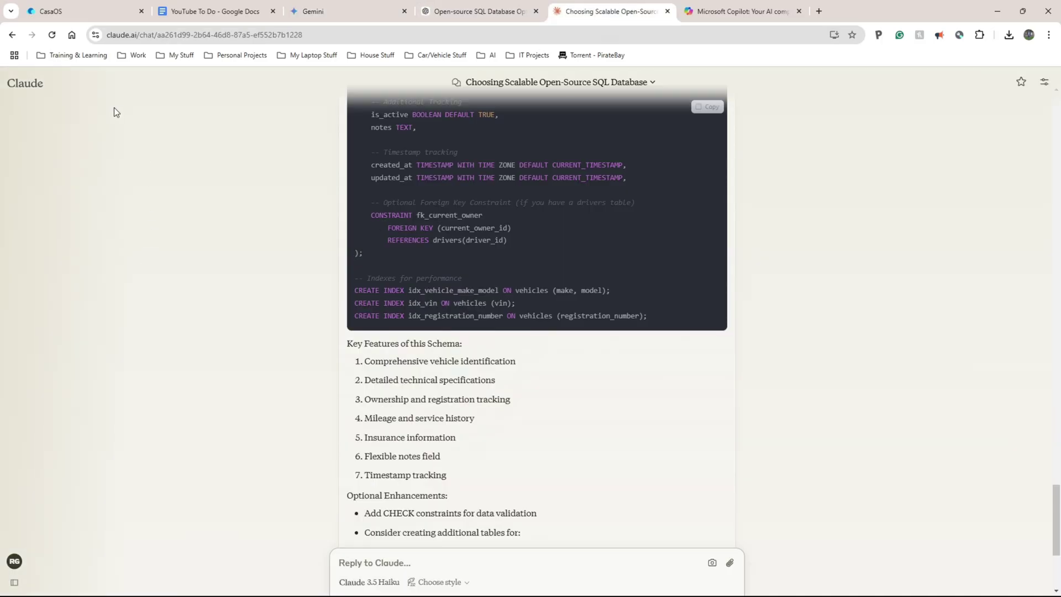
Ask Gemini the question from the notes: "Please help me create a database schema for a car information table."
left_click(210, 11)
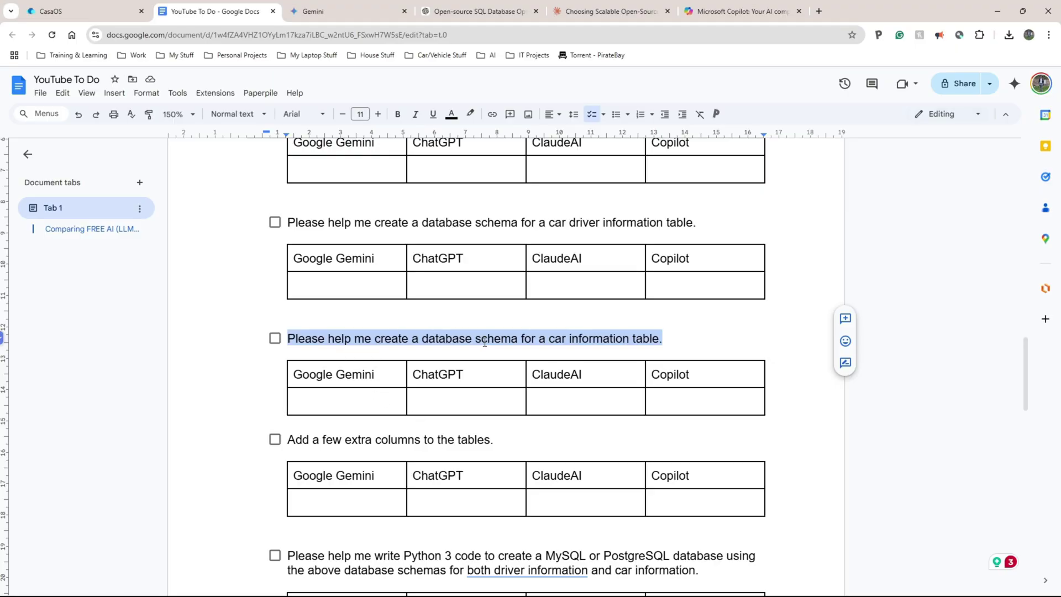
left_click(330, 10)
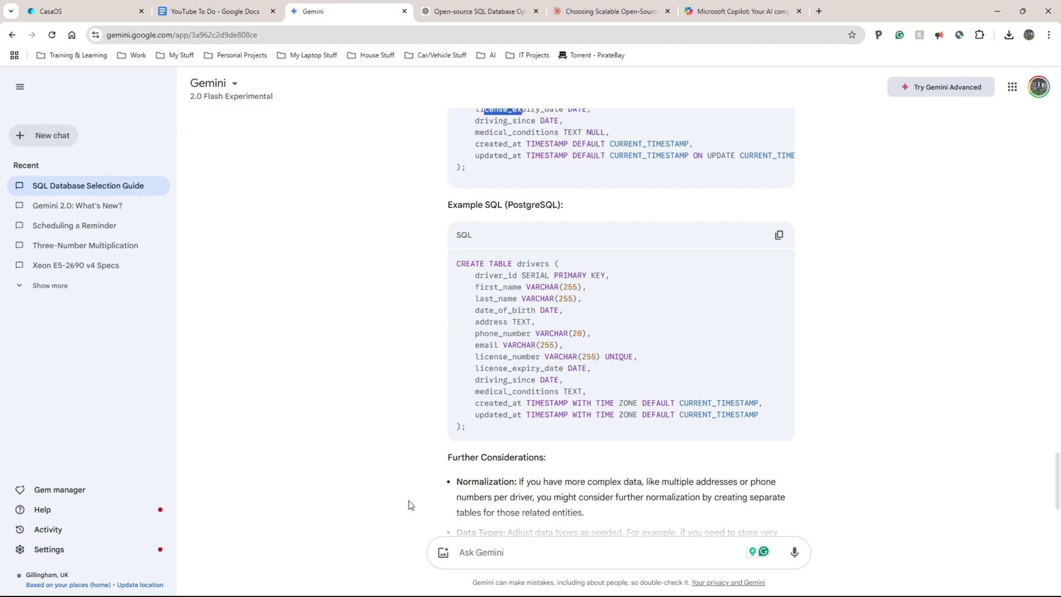
left_click(491, 557)
type("Please help me create a database schema for a car information table")
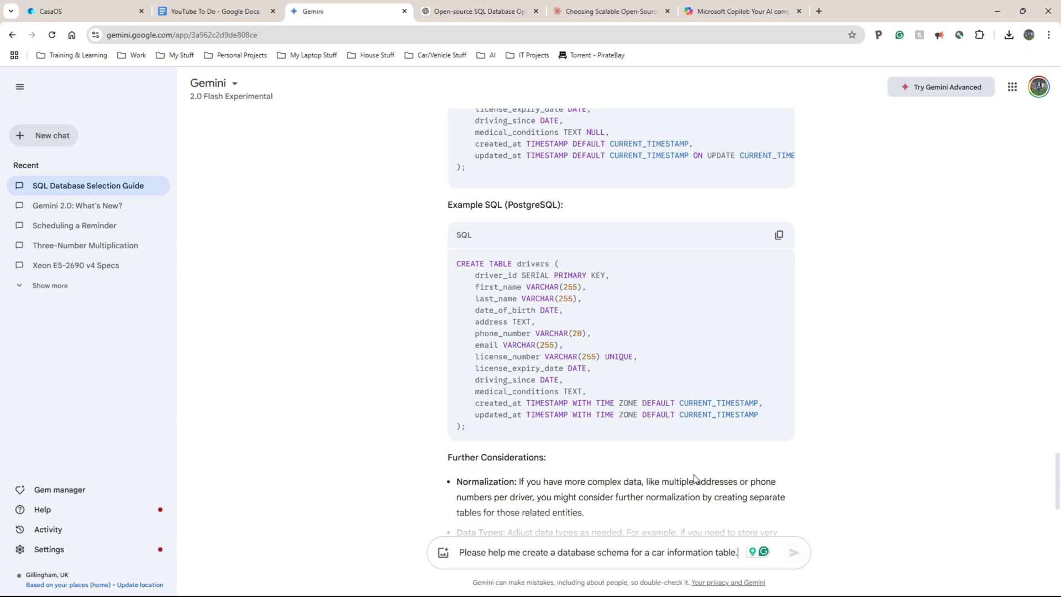
Send ChatGPT the prompt "Please help me create a database schema for a car information table."
key("ctrl+Tab")
left_click(487, 535)
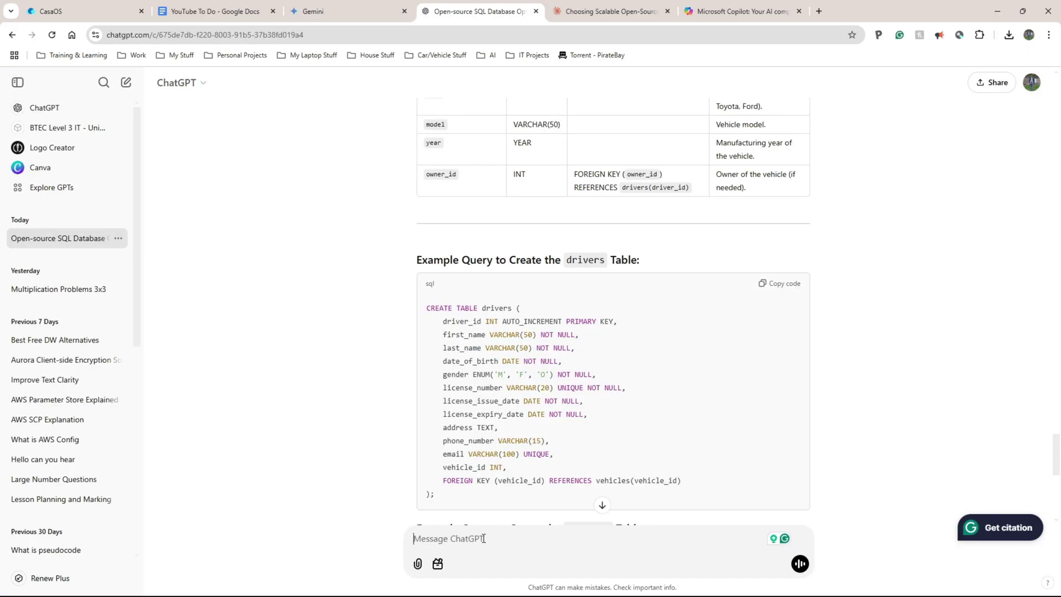
type("Please help me create a database schema for a car information table")
key("Return")
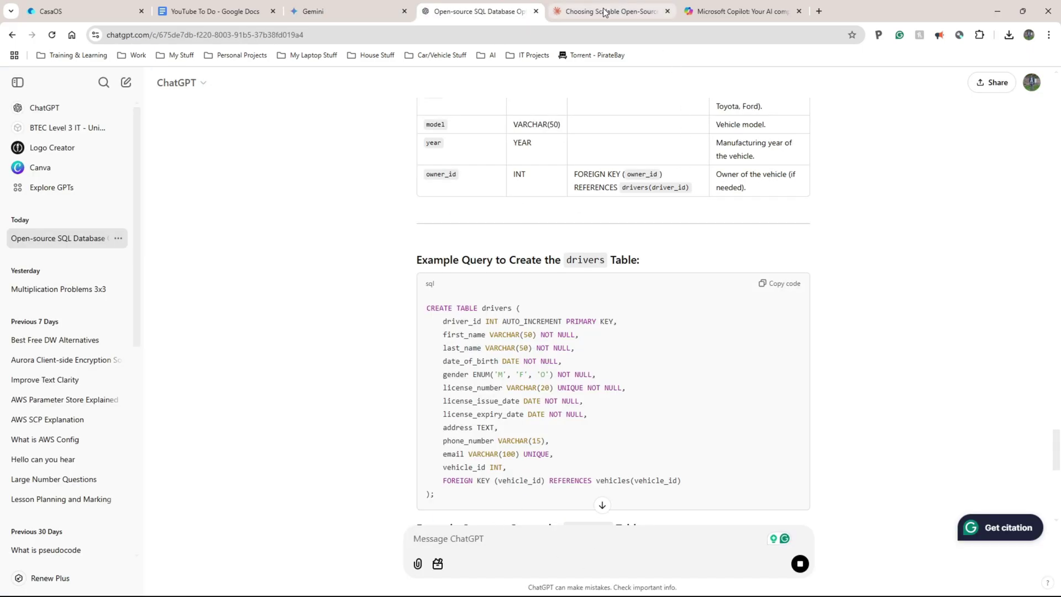
Send Claude the prompt "Please help me create a database schema for a car information table." and switch to the Copilot chat
key("ctrl+Tab")
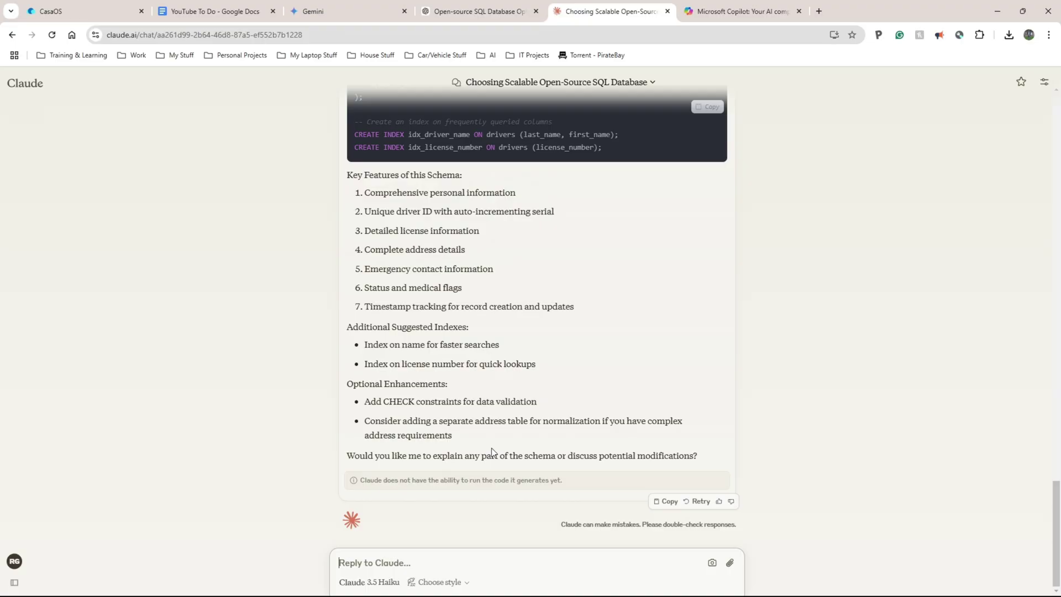
left_click(381, 566)
type("Please help me create a database schema for a car information table.")
key("Return")
key("ctrl+Tab")
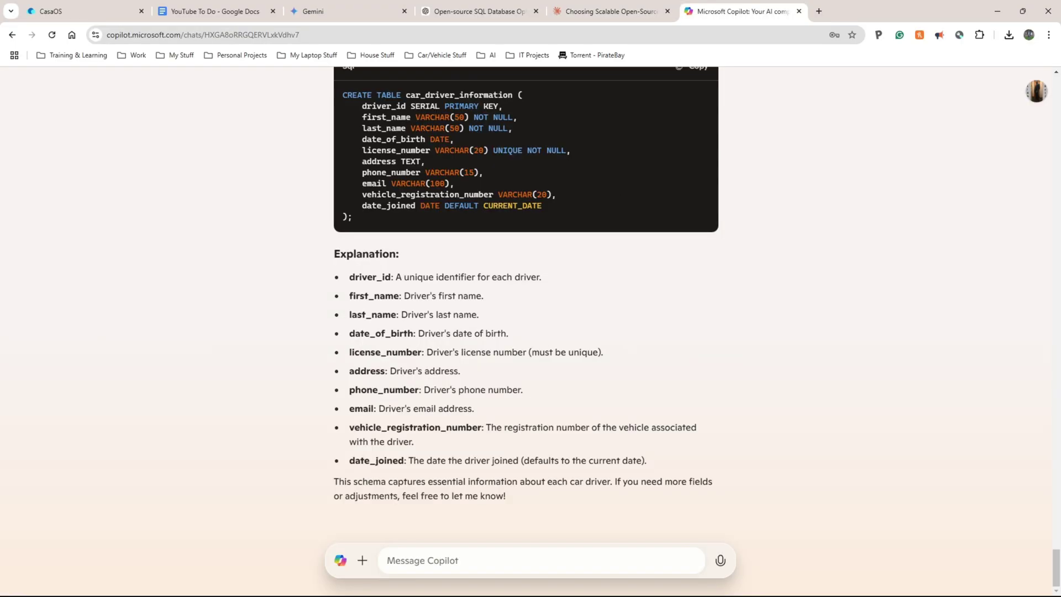
Examine Gemini's PostgreSQL cars code and ChatGPT's cars schema design with its example queries
key("ctrl+3")
scroll(452, 253, "down", 5)
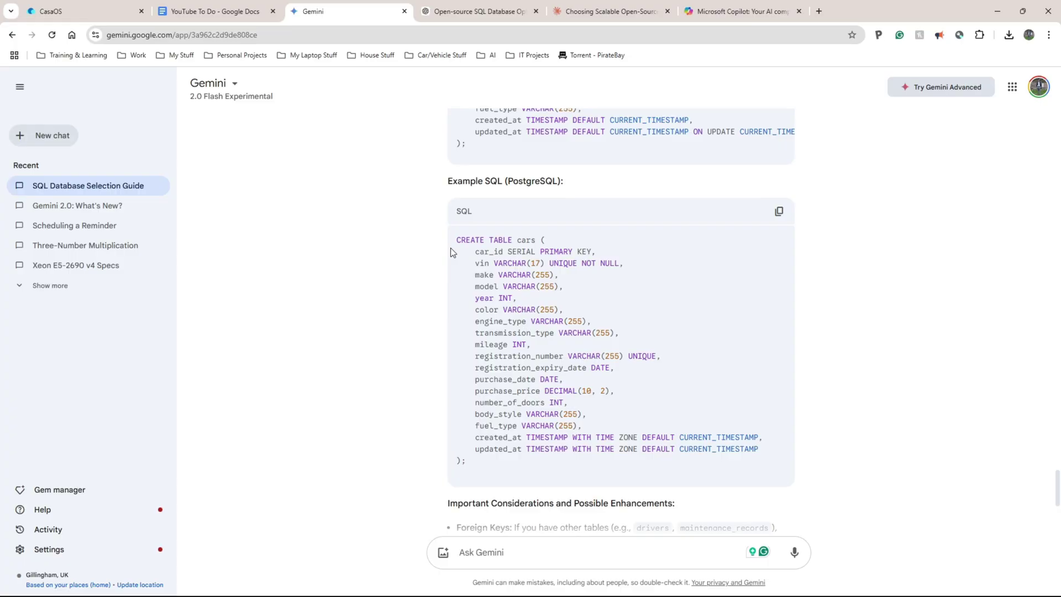
key("ctrl+Tab")
scroll(450, 243, "down", 5)
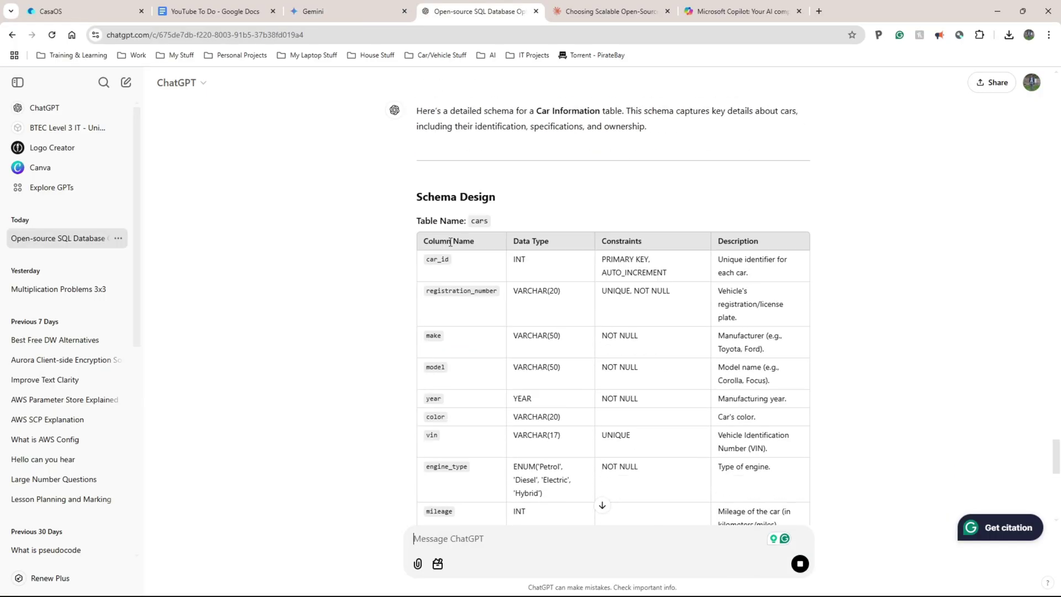
scroll(450, 243, "down", 15)
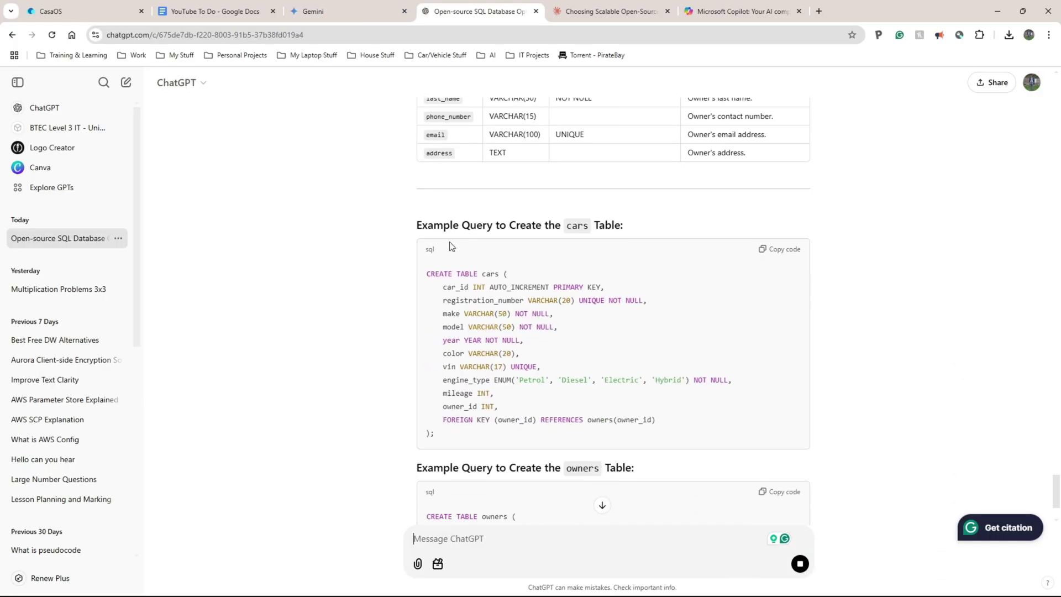
scroll(451, 246, "down", 1)
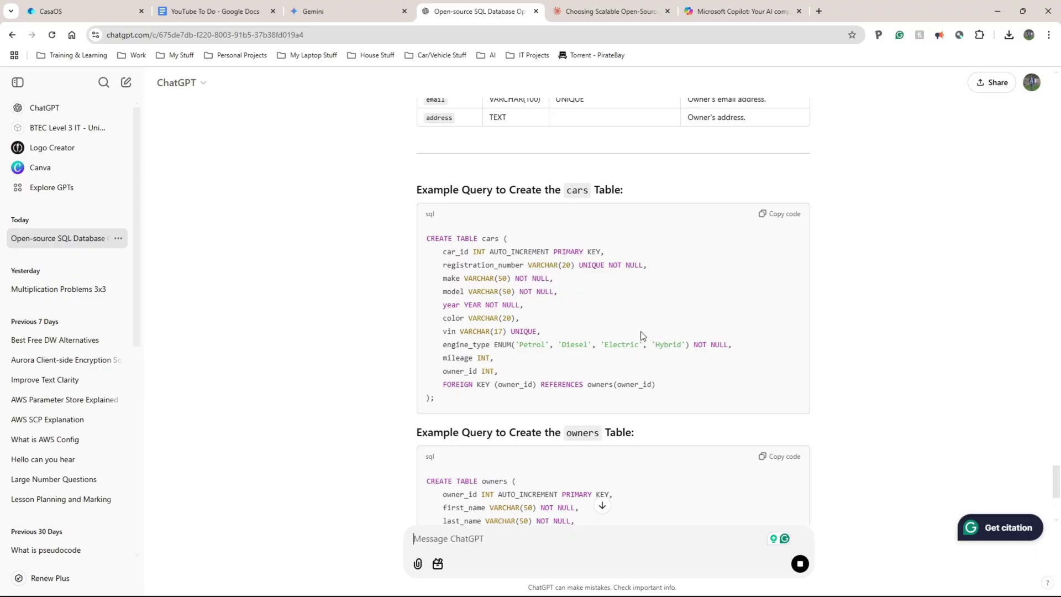
Highlight the engine_type ENUM values in ChatGPT's cars query and compare them with Gemini's cars table
left_click_drag(443, 345, 614, 345)
key("ctrl+shift+Tab")
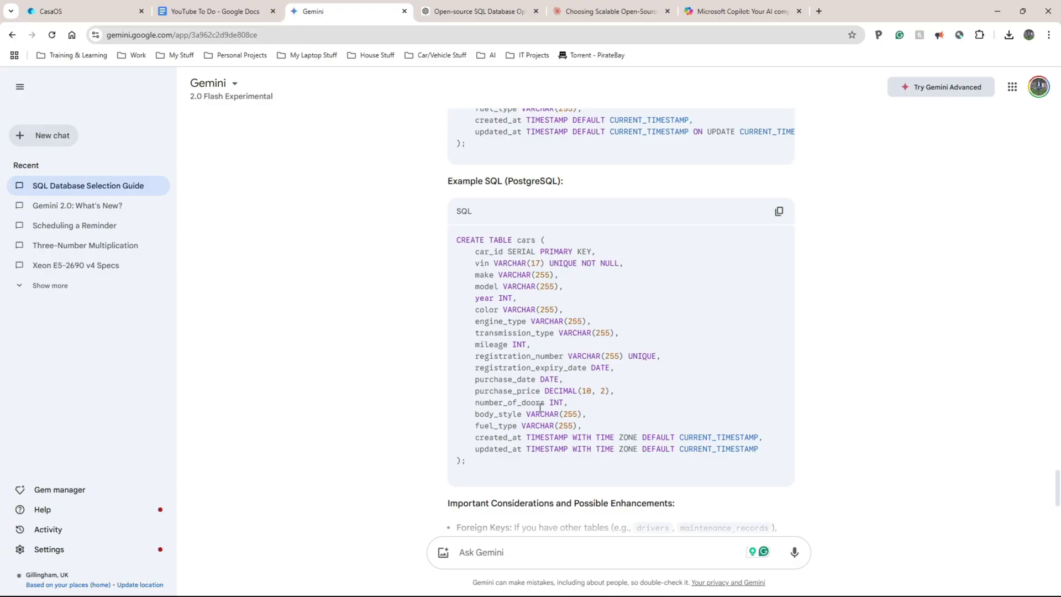
key("ctrl+Tab")
left_click_drag(510, 345, 664, 344)
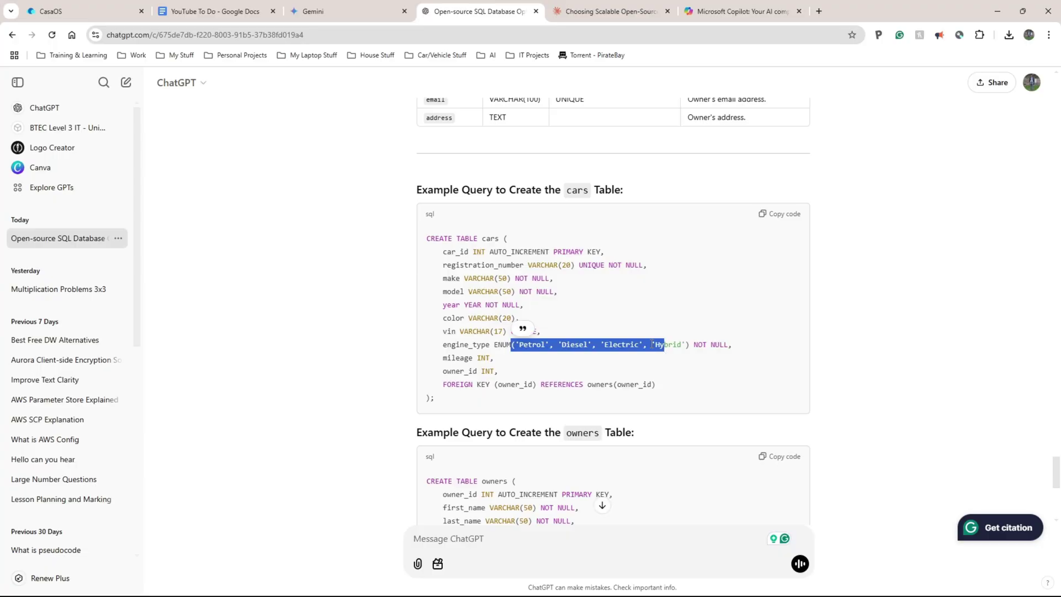
left_click(652, 344)
Examine Claude's vehicles table code, key features and suggested enhancements, and compare them with Copilot's car_information schema
left_click(608, 11)
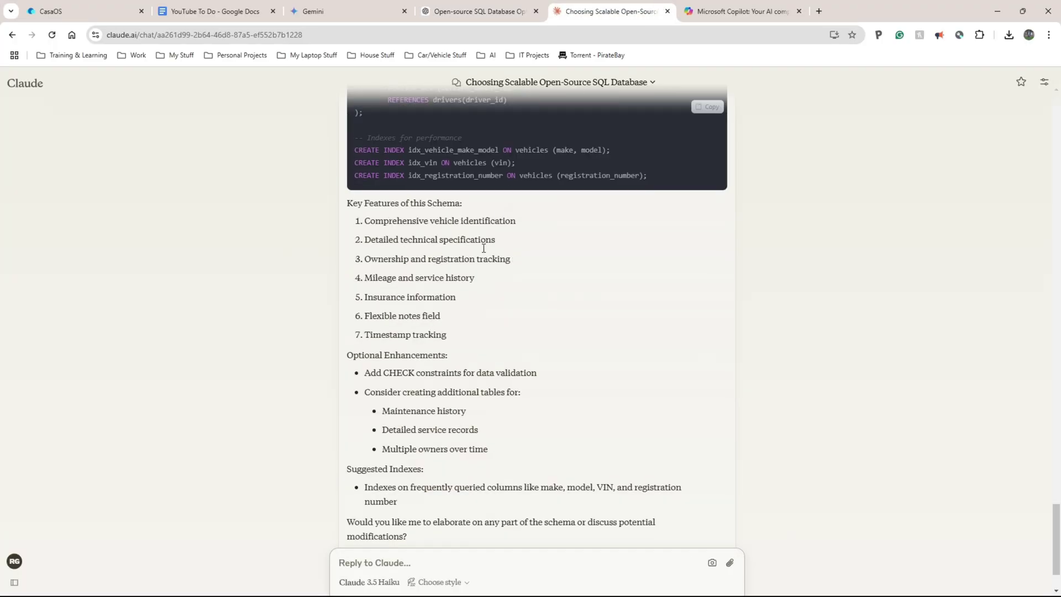
scroll(481, 247, "up", 10)
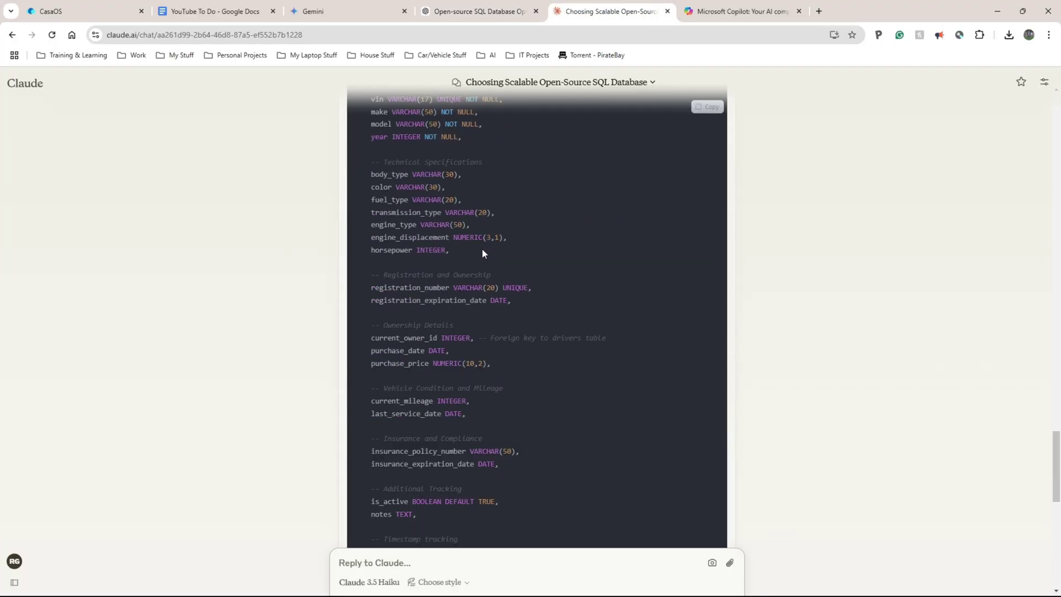
scroll(483, 250, "up", 2)
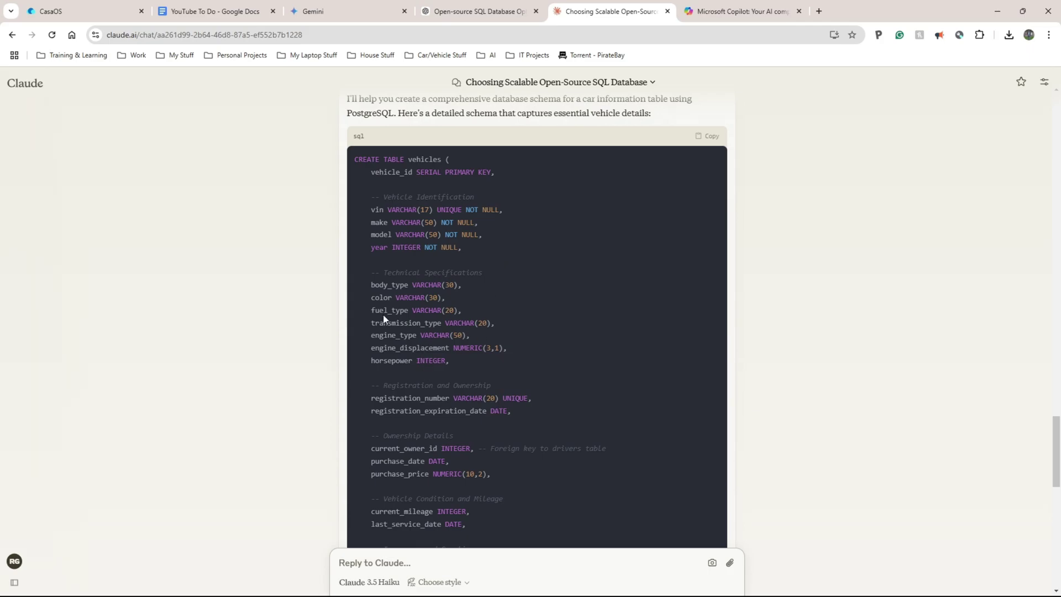
scroll(384, 317, "down", 5)
scroll(415, 331, "down", 8)
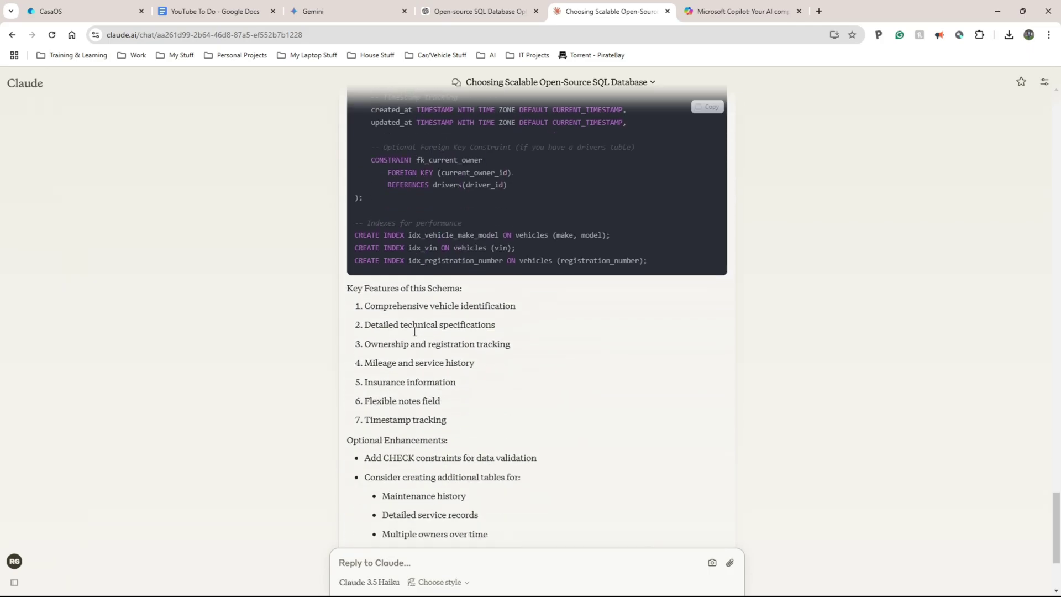
key("ctrl+Tab")
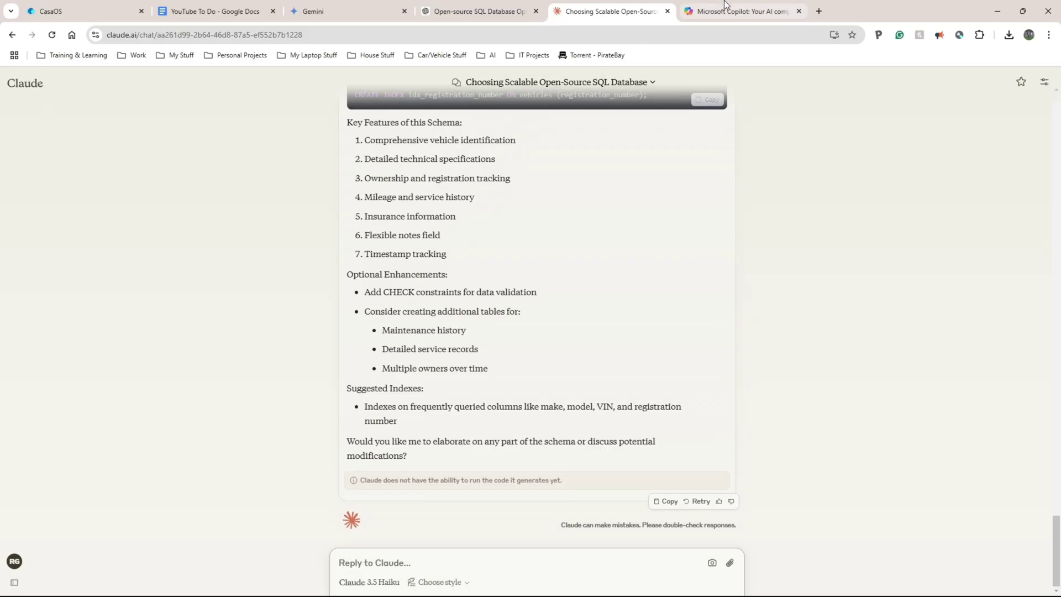
scroll(439, 381, "up", 1)
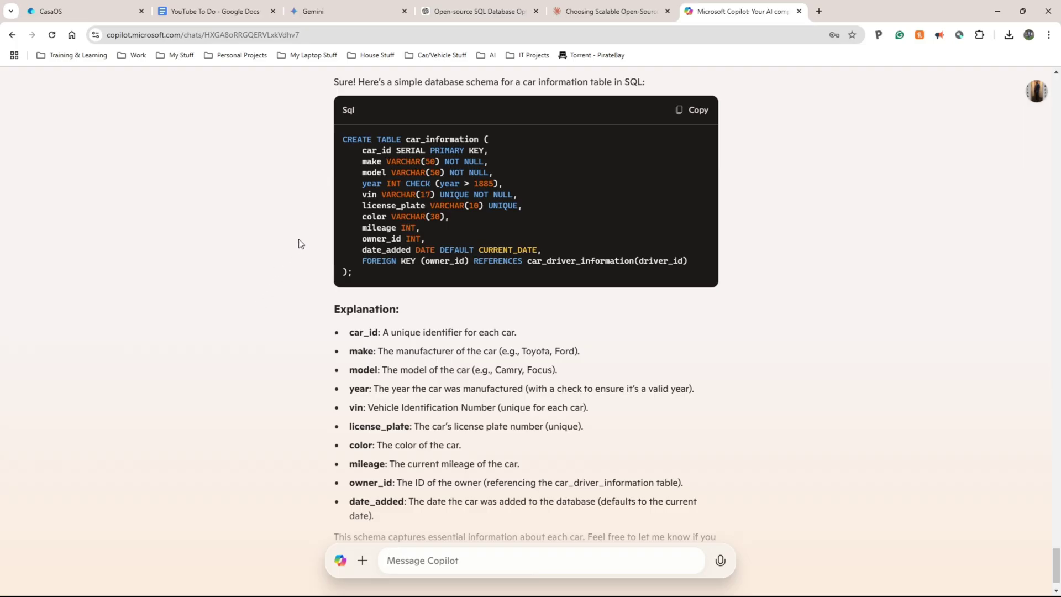
Record "Win" for ChatGPT under the car information table question in the Google Docs notes
key("ctrl+2")
left_click(443, 406)
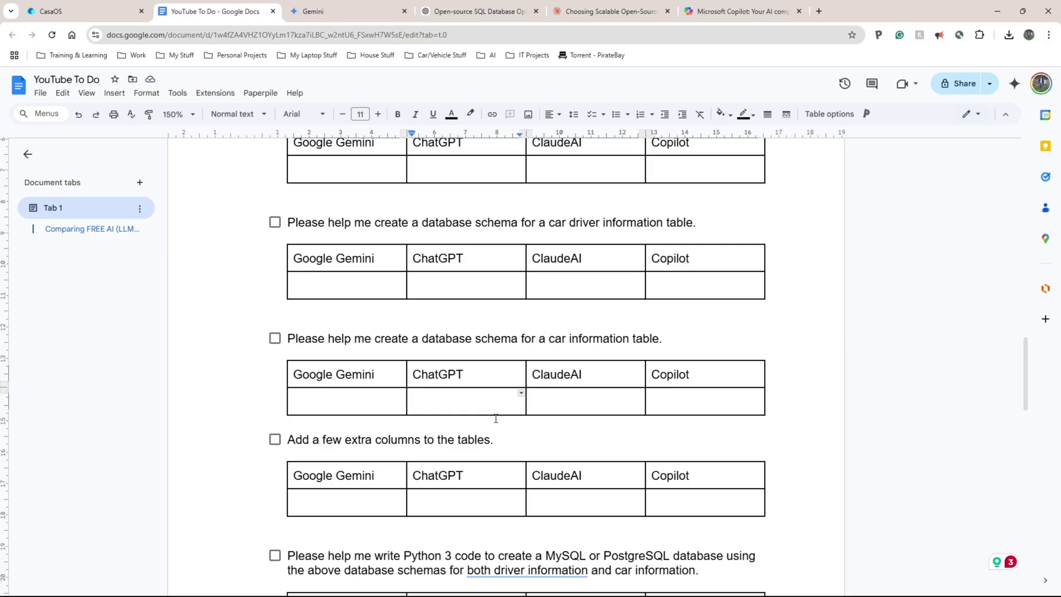
type("Win")
Highlight the car information question in the notes and the full engine_type line in ChatGPT's cars query
triple_click(356, 338)
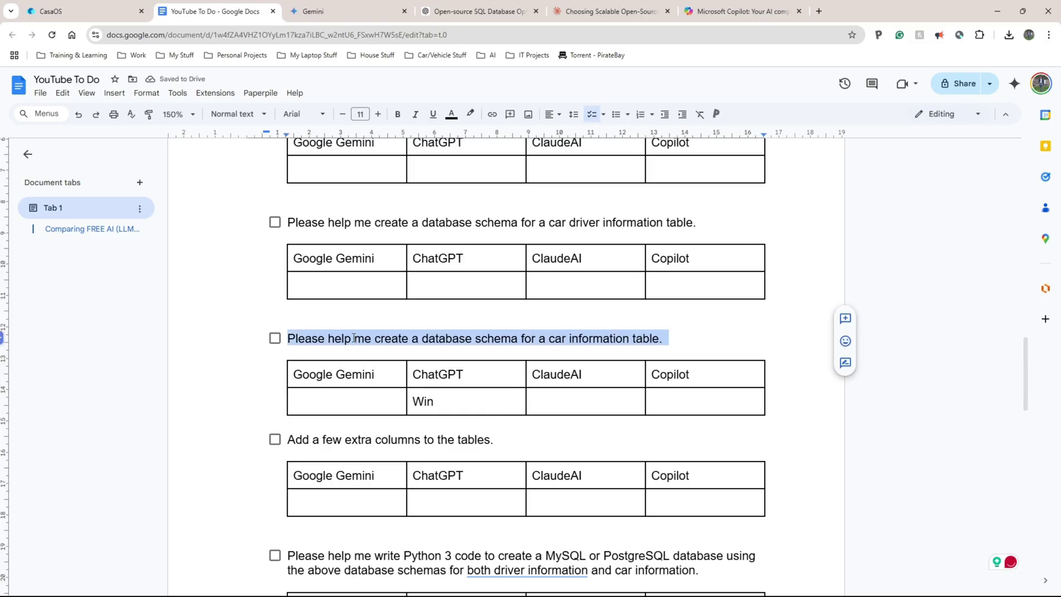
left_click(457, 4)
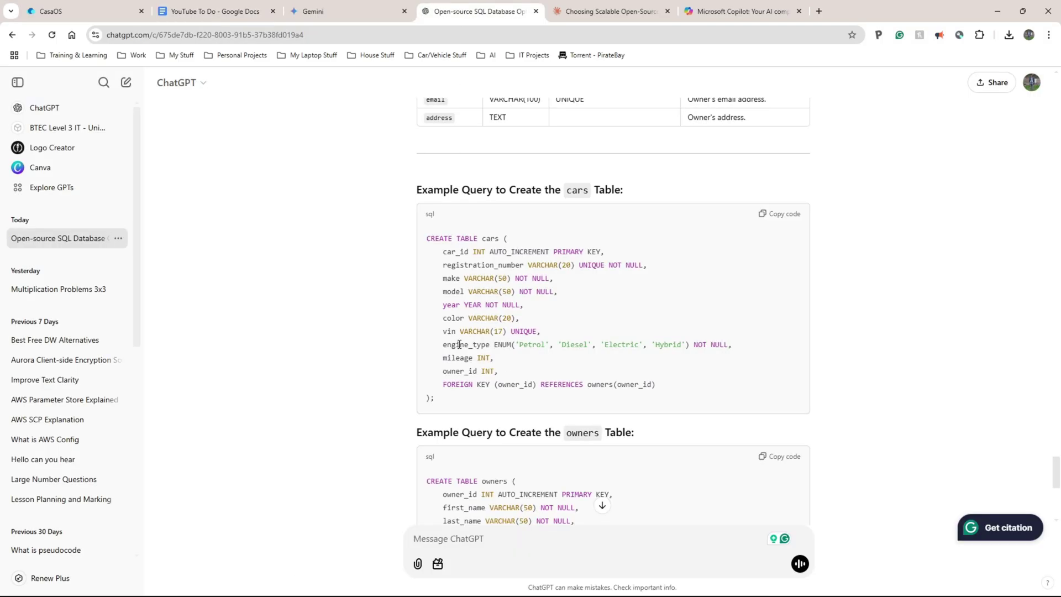
left_click_drag(445, 343, 734, 344)
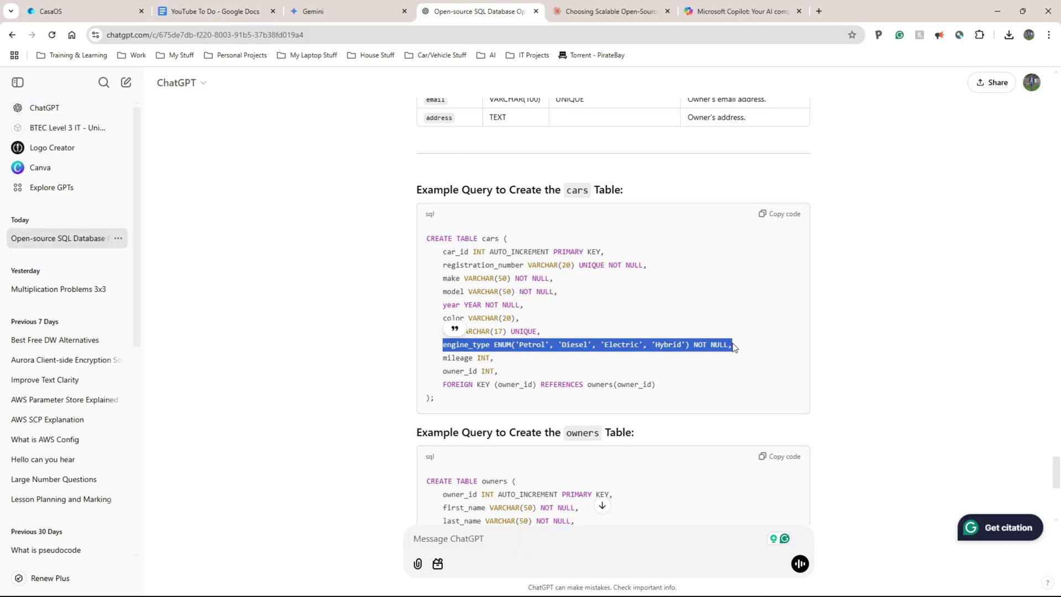
left_click(534, 345)
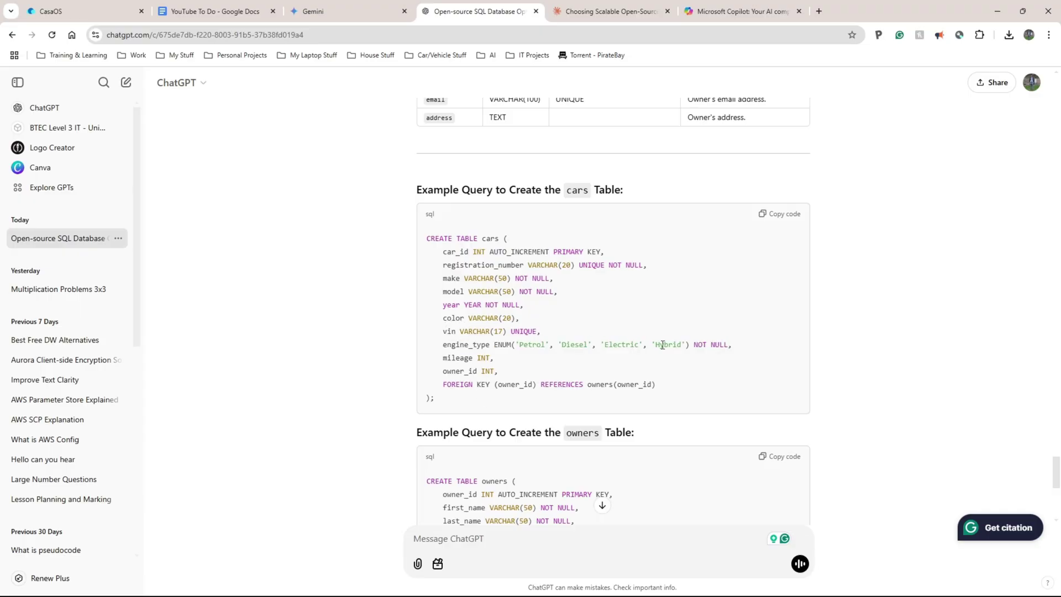
Highlight the question "Add a few extra columns to the tables." in the notes and review Gemini's cars code
key("ctrl+2")
triple_click(463, 273)
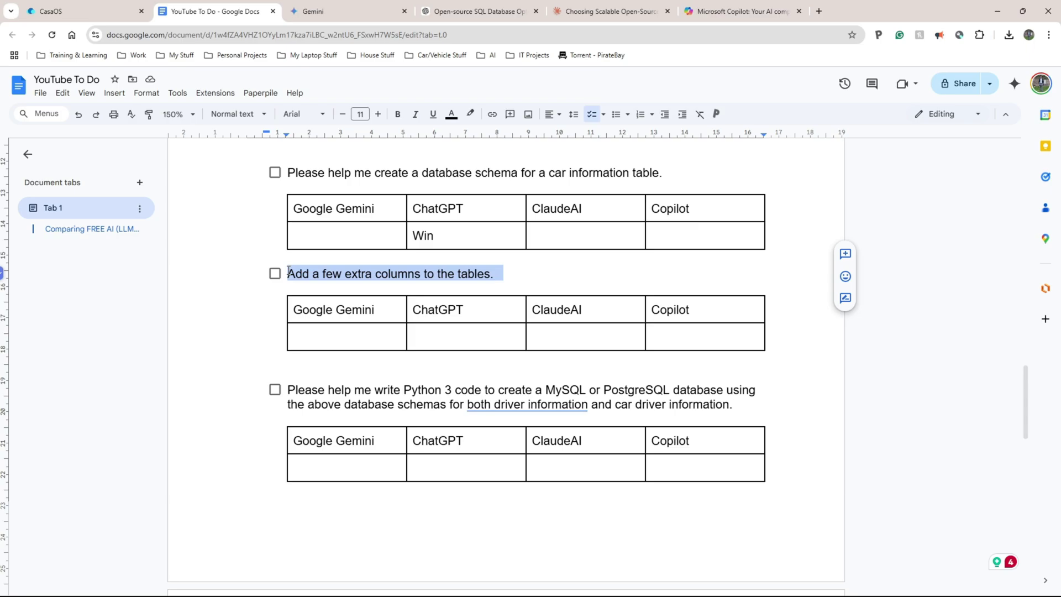
key("ctrl+3")
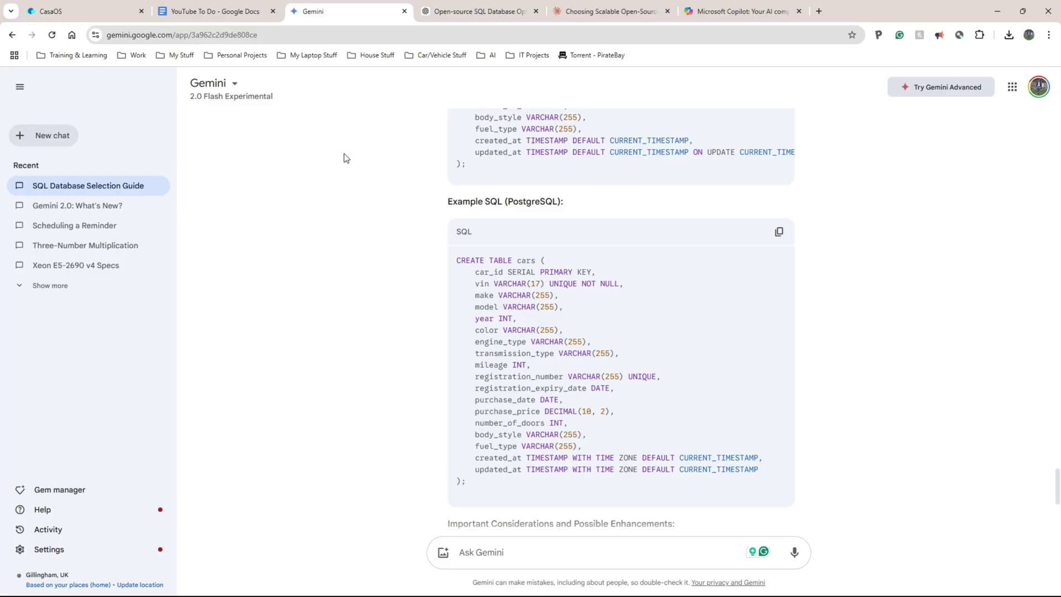
Remove "MySQL or" from the Python 3 code prompt in the notes so that it asks only for PostgreSQL
left_click(239, 6)
left_click(406, 471)
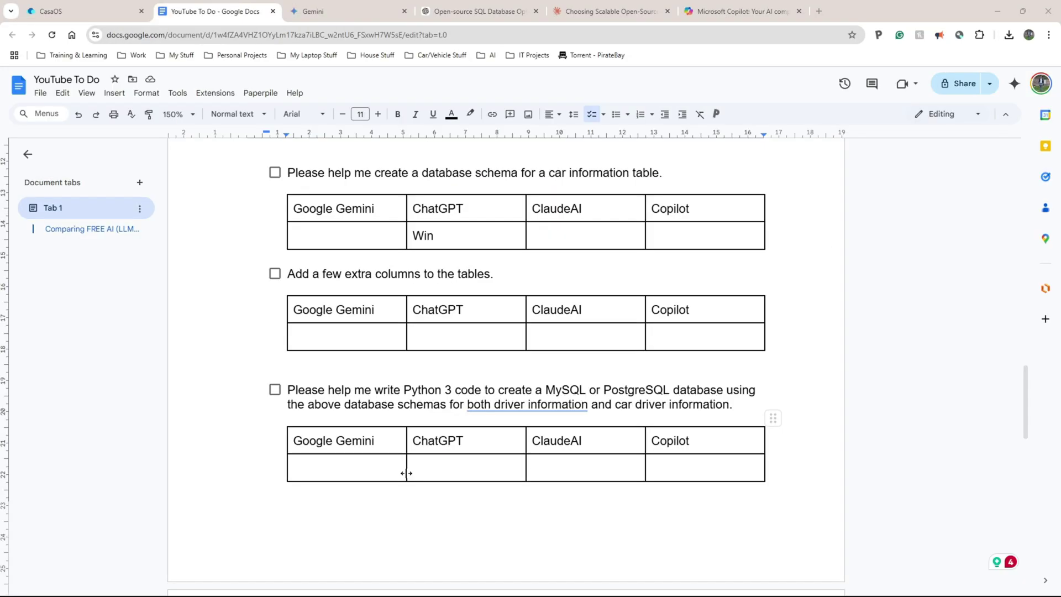
left_click(481, 409)
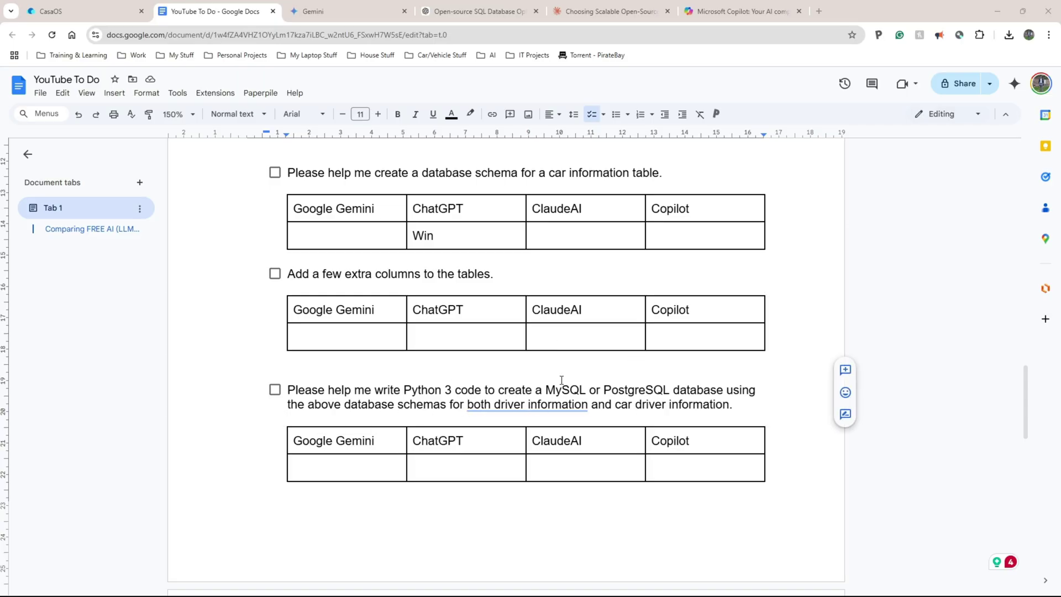
left_click(601, 387)
key("ctrl+BackSpace")
key("ctrl+BackSpace")
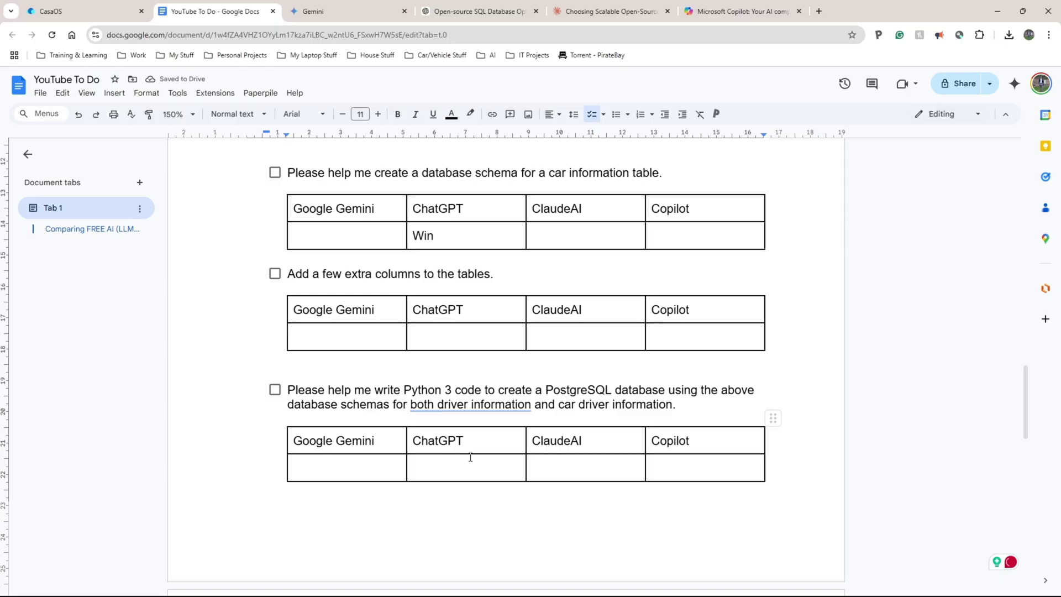
Copy the revised Python 3 PostgreSQL prompt covering driver and car driver information from the notes and enter it in Gemini
key("Home")
key("shift+Down")
key("shift+Down")
key("ctrl+c")
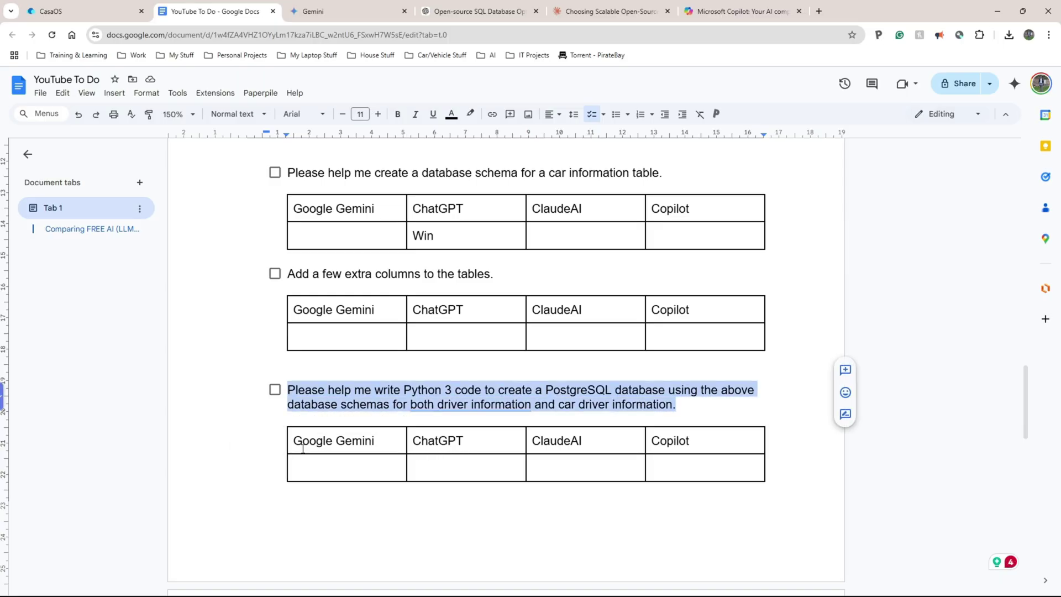
left_click(363, 6)
left_click(487, 552)
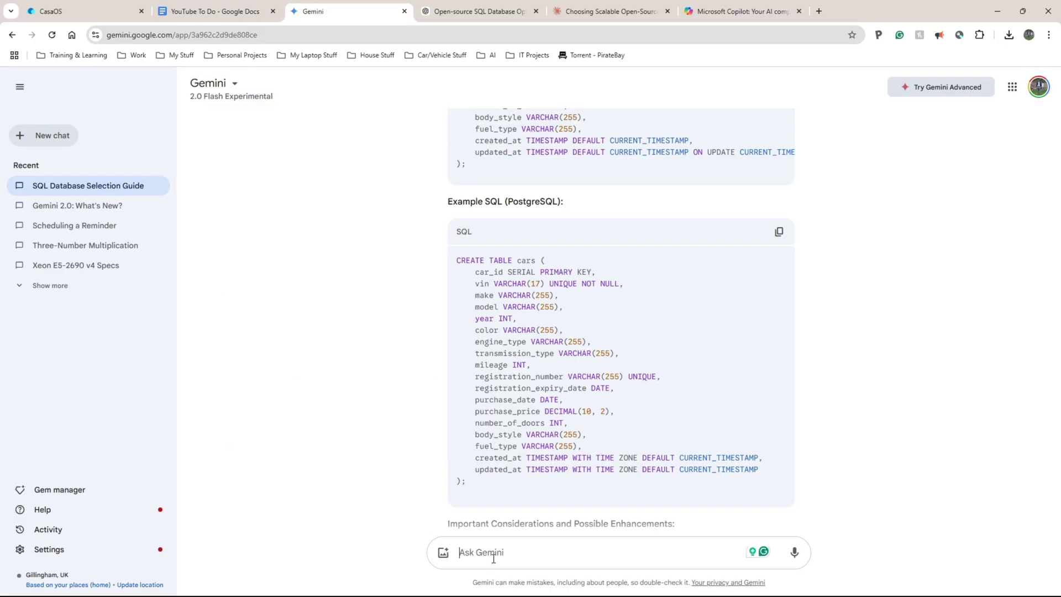
key("ctrl+v")
Switch to ChatGPT and submit the Python 3 prompt for creating a PostgreSQL database from the driver and car driver information schemas
left_click(464, 11)
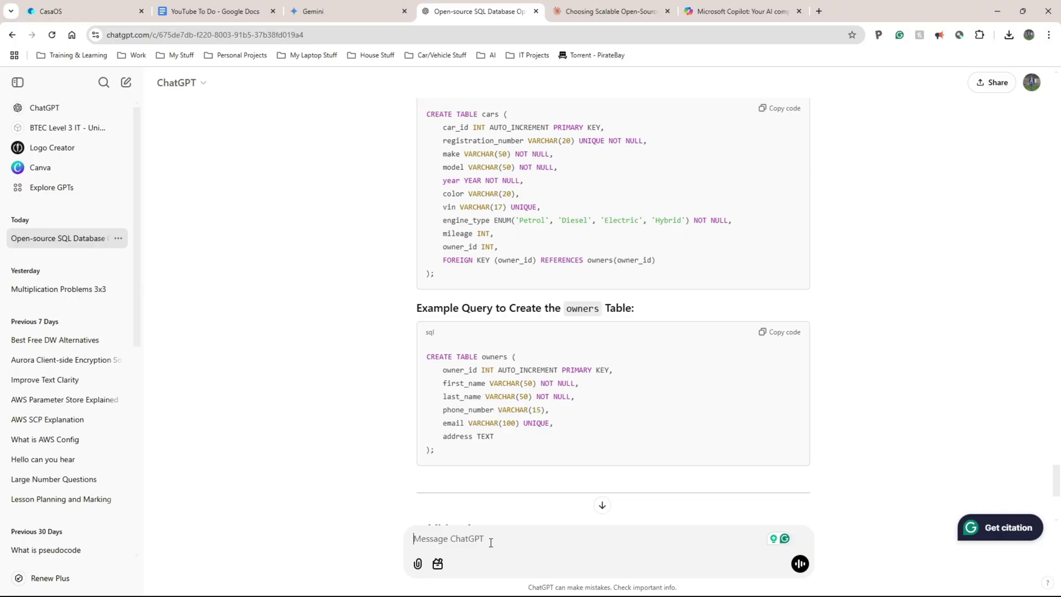
left_click(491, 543)
type("Please help me write Python 3 code to create a PostgreSQL database using the above database schemas for both driver information and car driver information")
key("Return")
Switch to Claude and submit the copied Python 3 PostgreSQL prompt in the database conversation
key("ctrl+Tab")
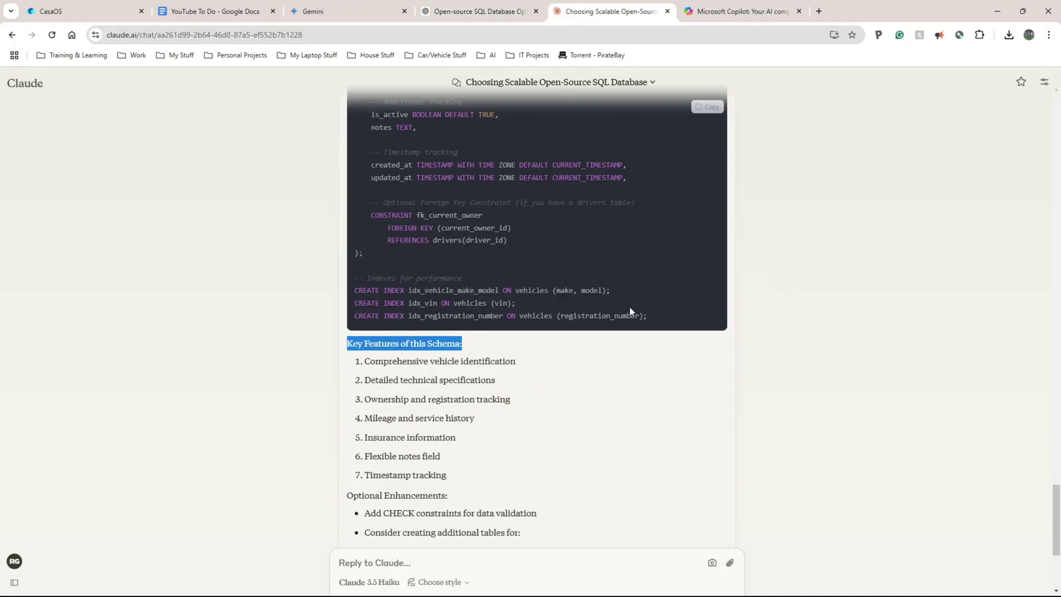
scroll(399, 460, "down", 5)
left_click(402, 574)
key("ctrl+v")
key("Return")
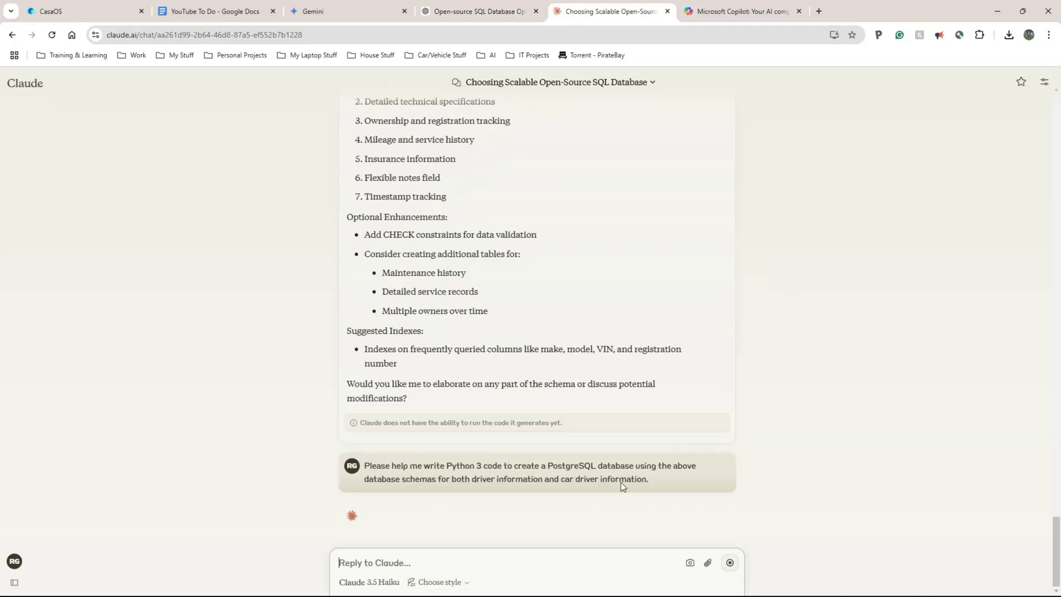
Switch to Microsoft Copilot and submit the same Python 3 PostgreSQL prompt below its car_information schema
left_click(717, 16)
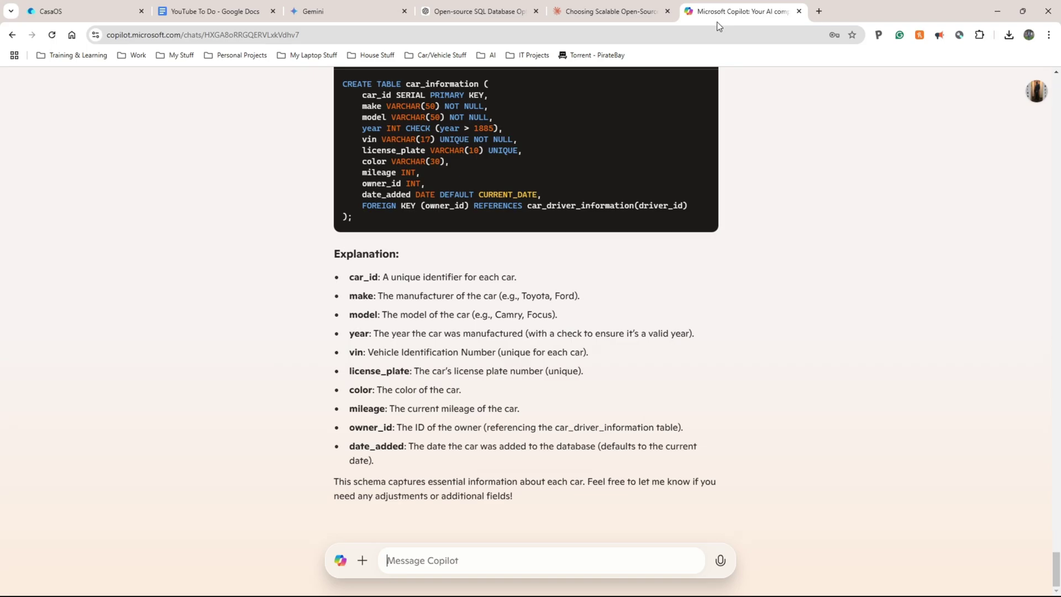
left_click(406, 566)
key("ctrl+v")
key("Return")
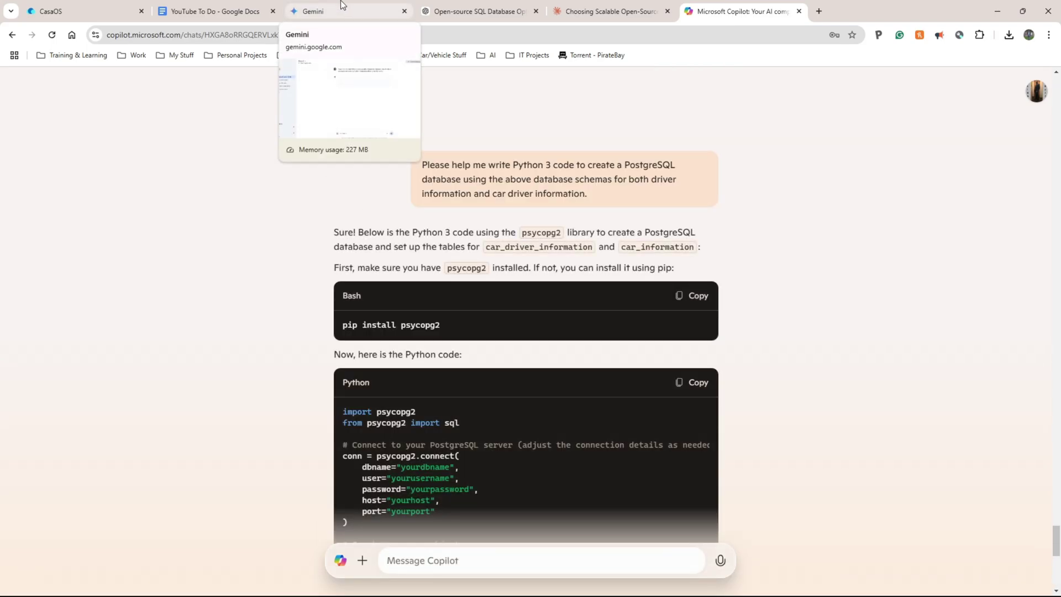
Review Gemini's Python script from the database credentials and create_tables function through create_database to the main block
left_click(342, 7)
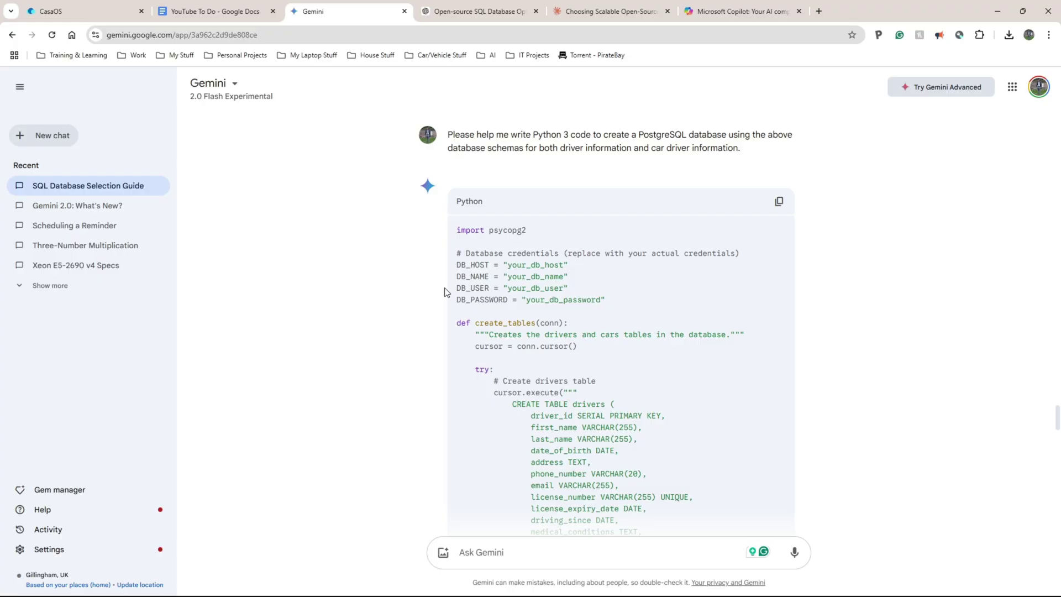
scroll(444, 288, "down", 10)
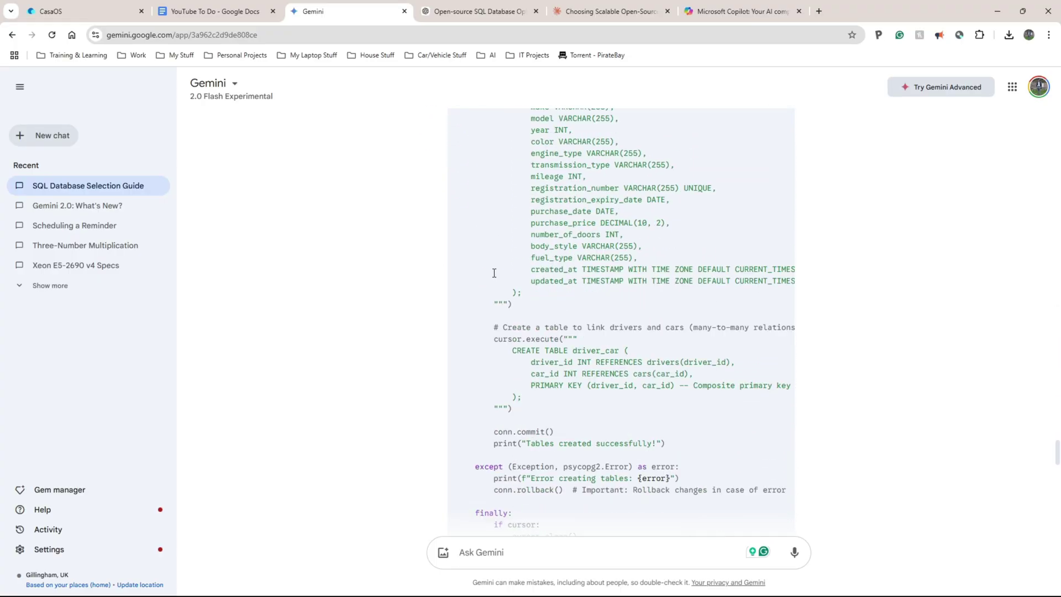
scroll(491, 272, "up", 9)
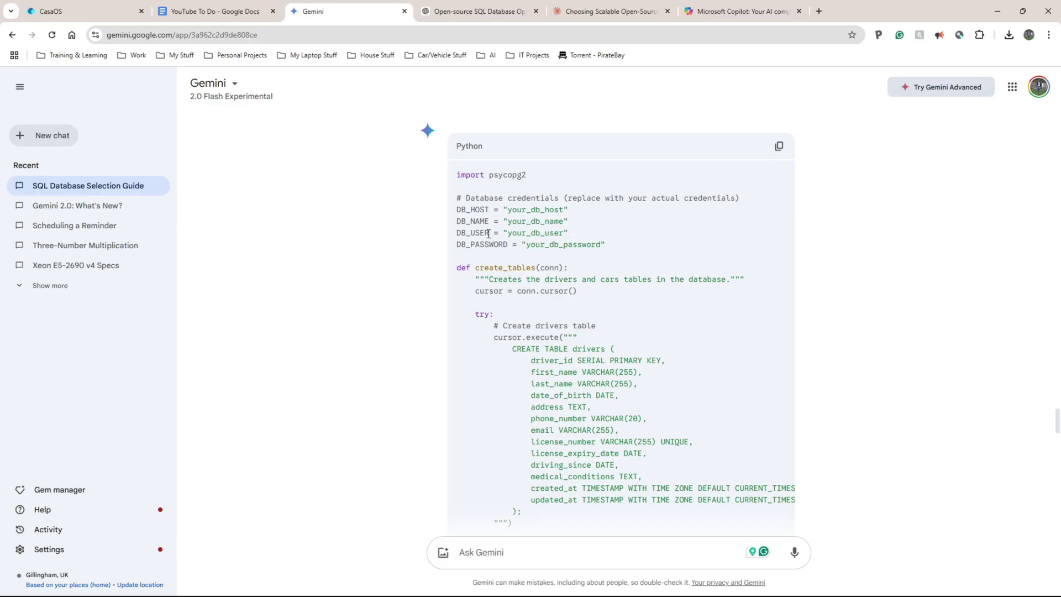
left_click_drag(457, 270, 489, 269)
scroll(484, 291, "down", 12)
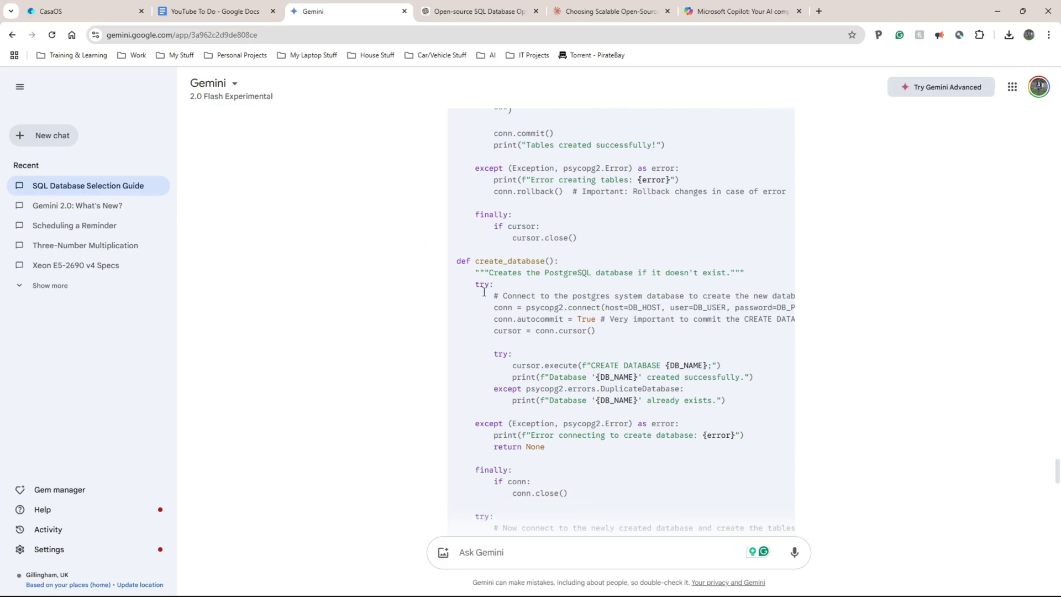
scroll(484, 292, "down", 7)
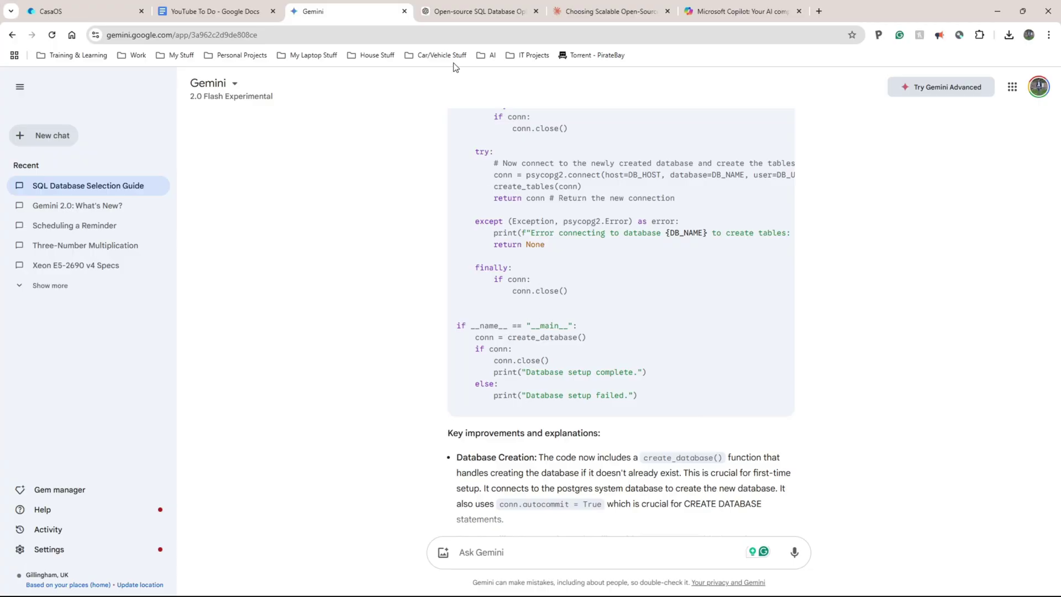
Review ChatGPT's Create Postgres Db script, covering the connection parameters, table creation statements and the try and except blocks
left_click(464, 11)
scroll(341, 293, "down", 3)
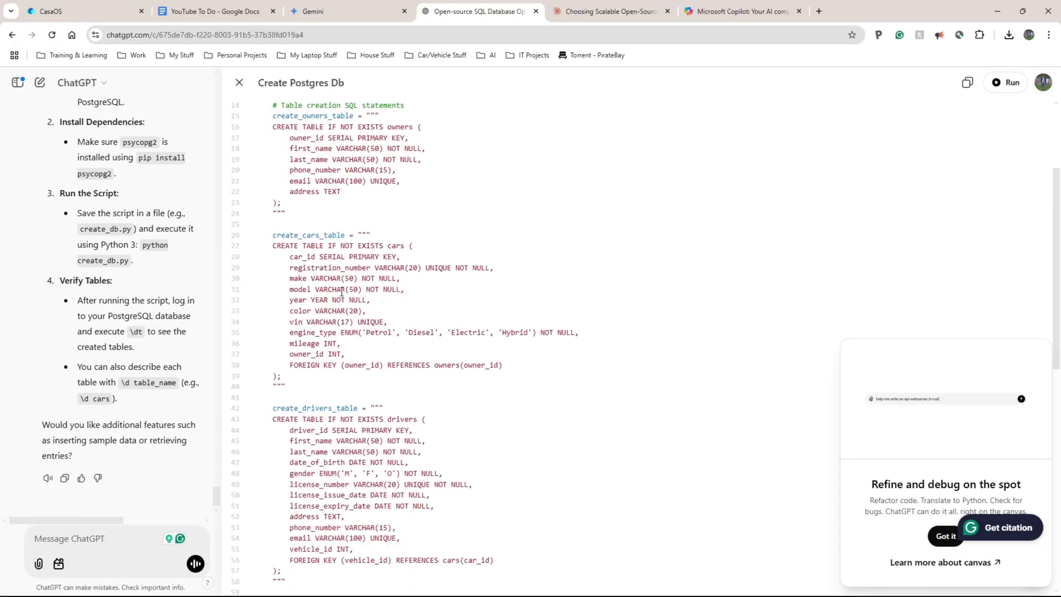
scroll(342, 293, "down", 2)
scroll(420, 330, "up", 5)
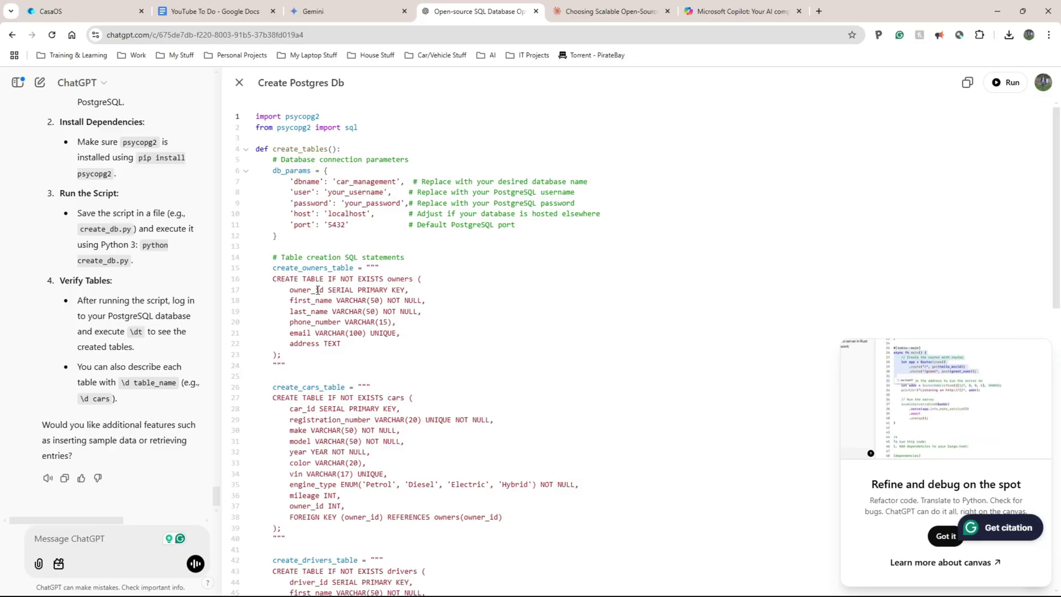
scroll(318, 290, "down", 5)
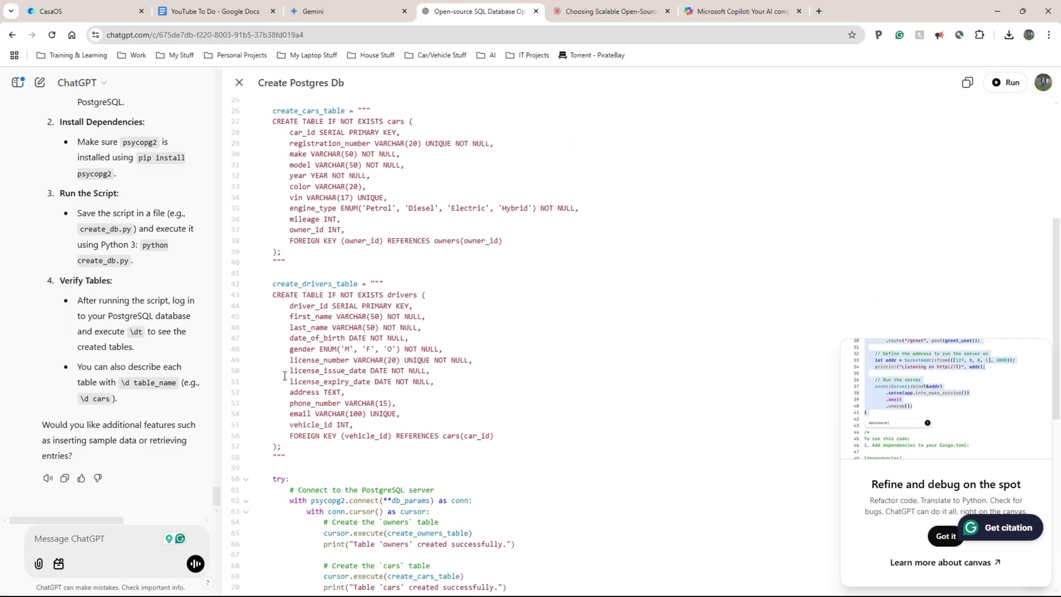
double_click(279, 478)
scroll(274, 387, "down", 5)
left_click_drag(273, 408, 283, 408)
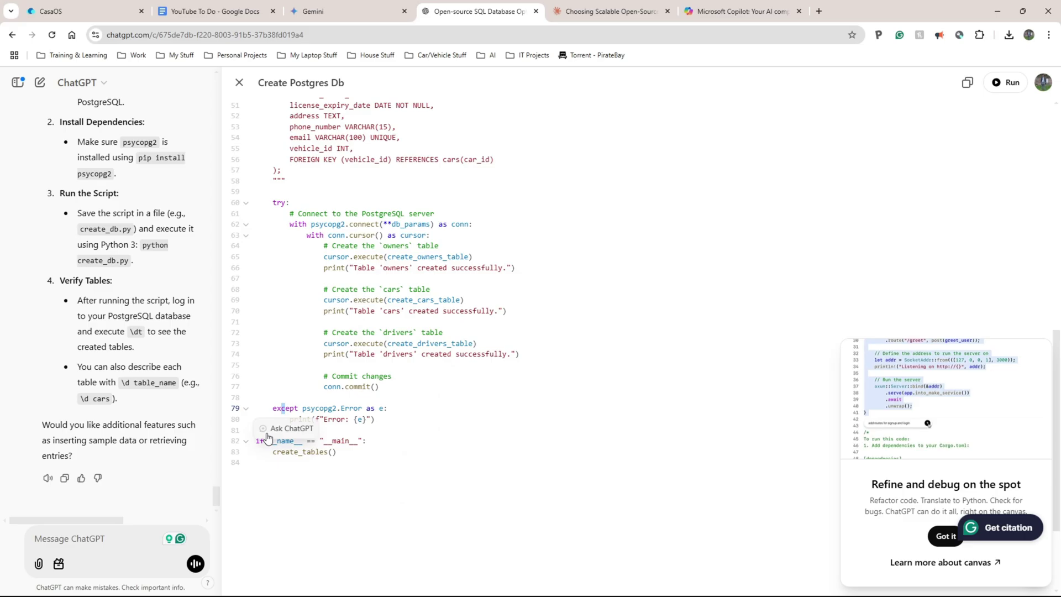
scroll(338, 369, "up", 7)
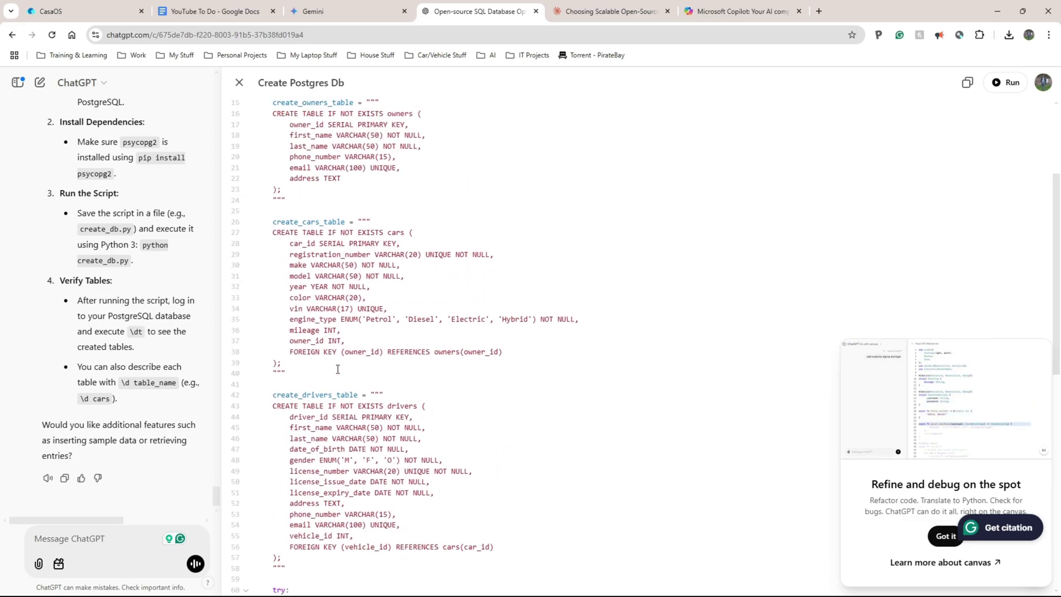
scroll(337, 369, "up", 3)
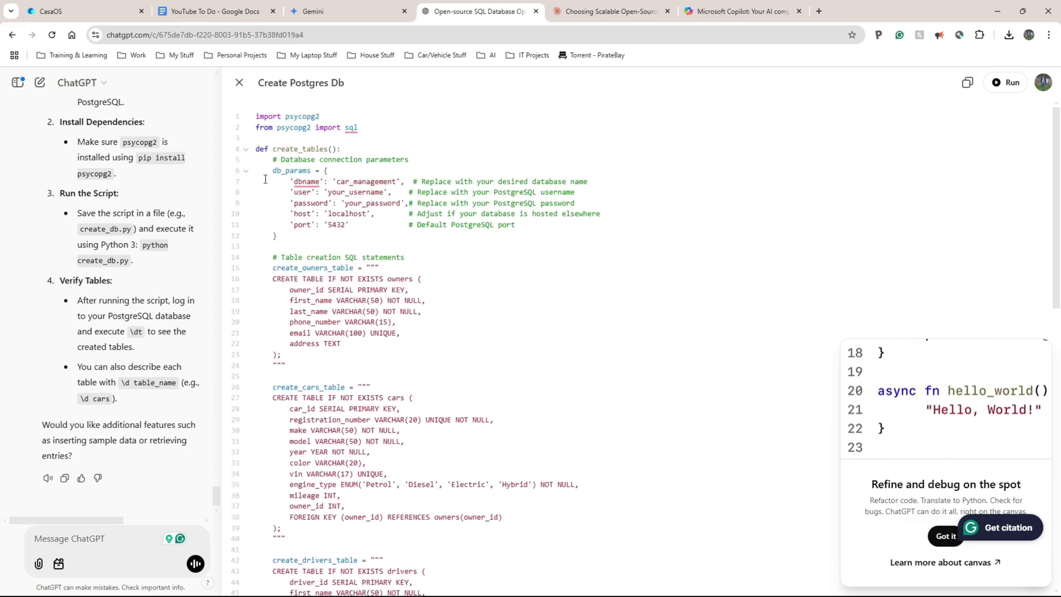
Review Claude's PostgreSQL Database and Schema Creation Script from the index statements back to the DatabaseManager class, checking each function
left_click(358, 13)
key("ctrl+Tab")
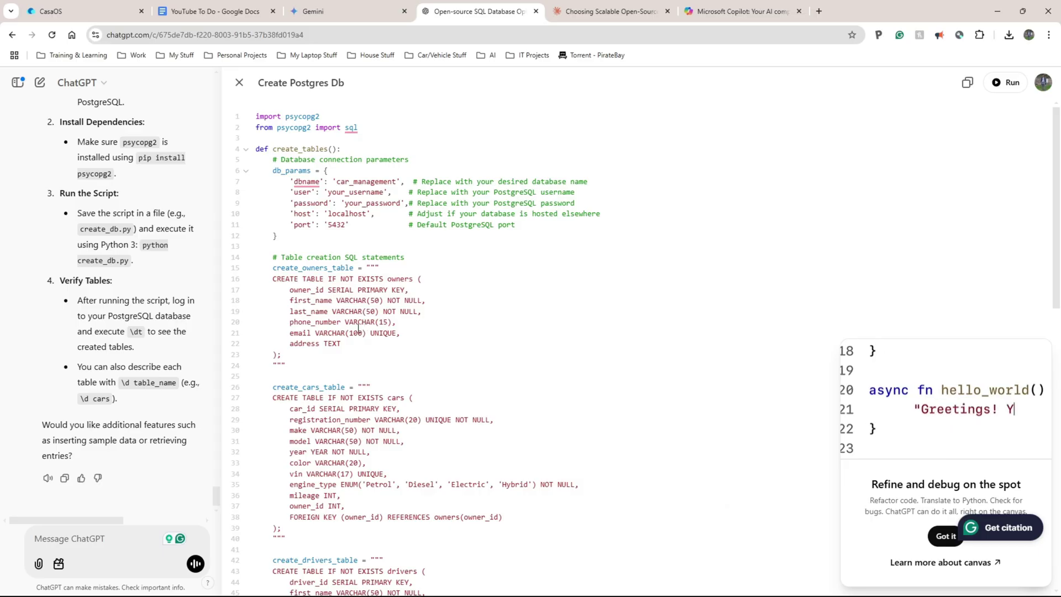
left_click(611, 11)
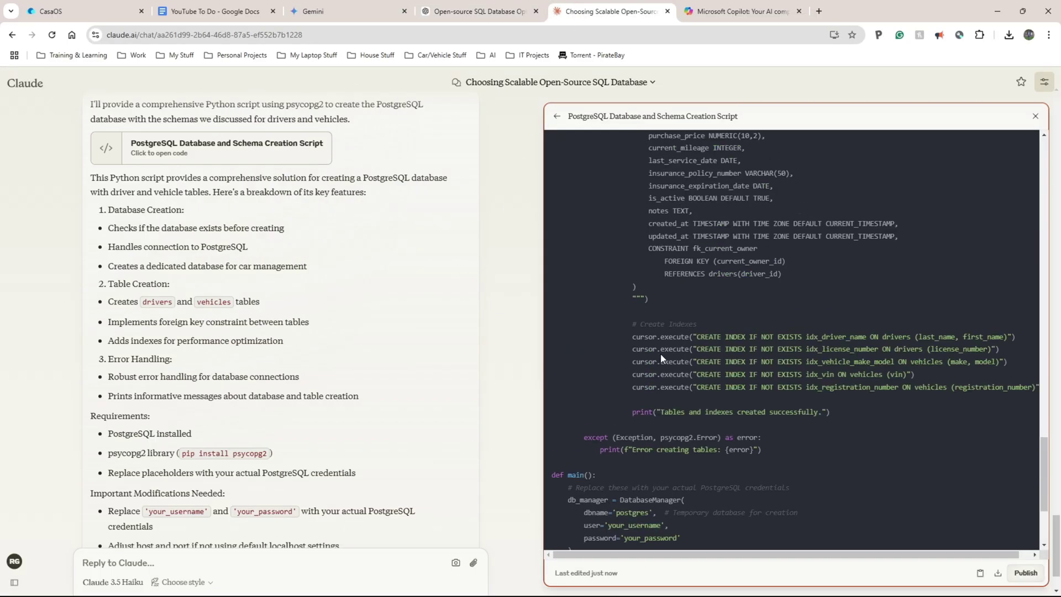
scroll(661, 354, "up", 10)
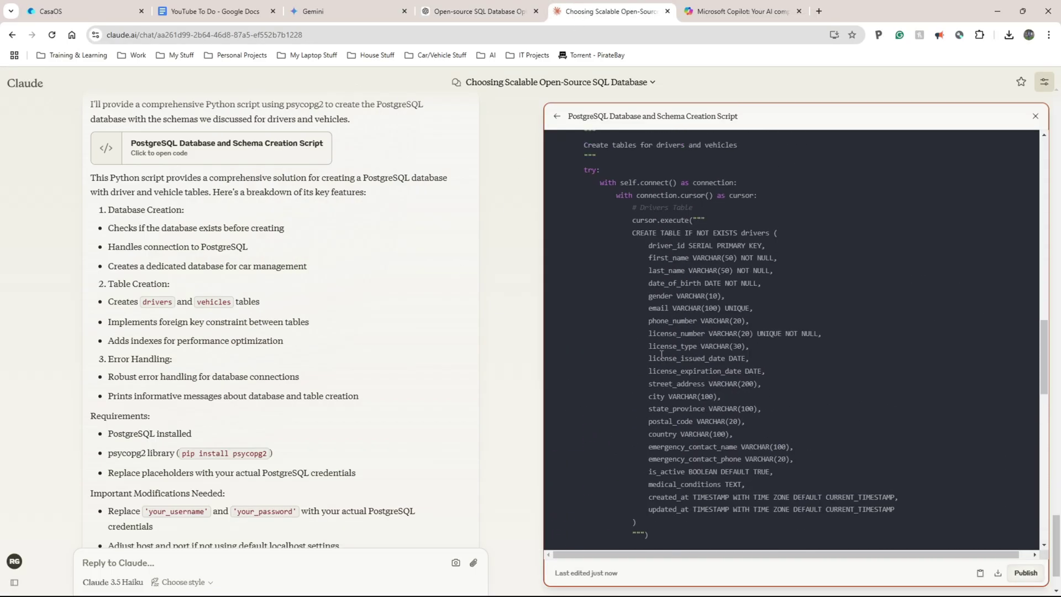
scroll(661, 354, "up", 2)
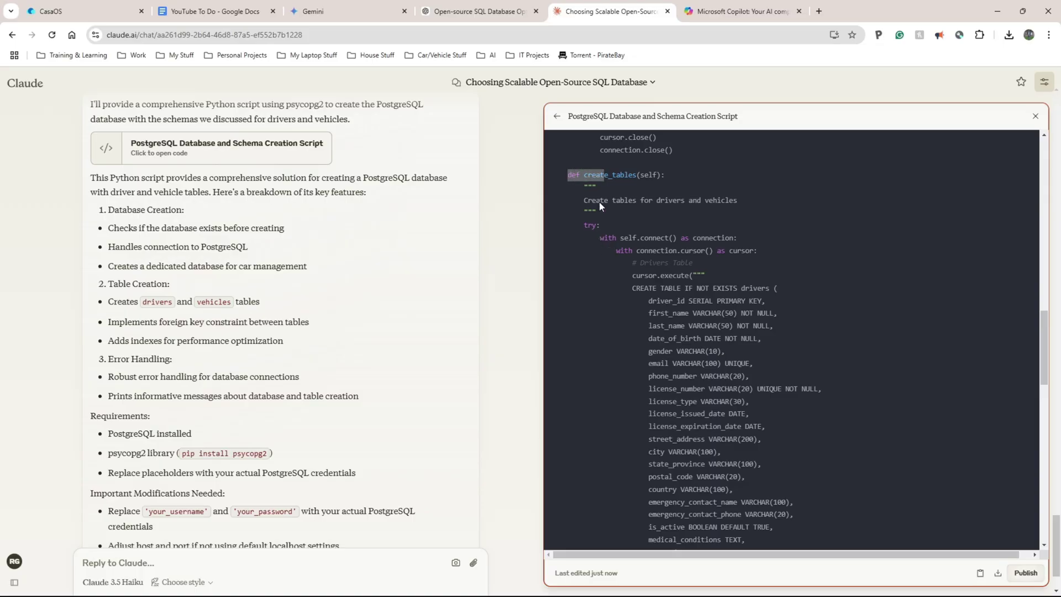
scroll(608, 277, "up", 10)
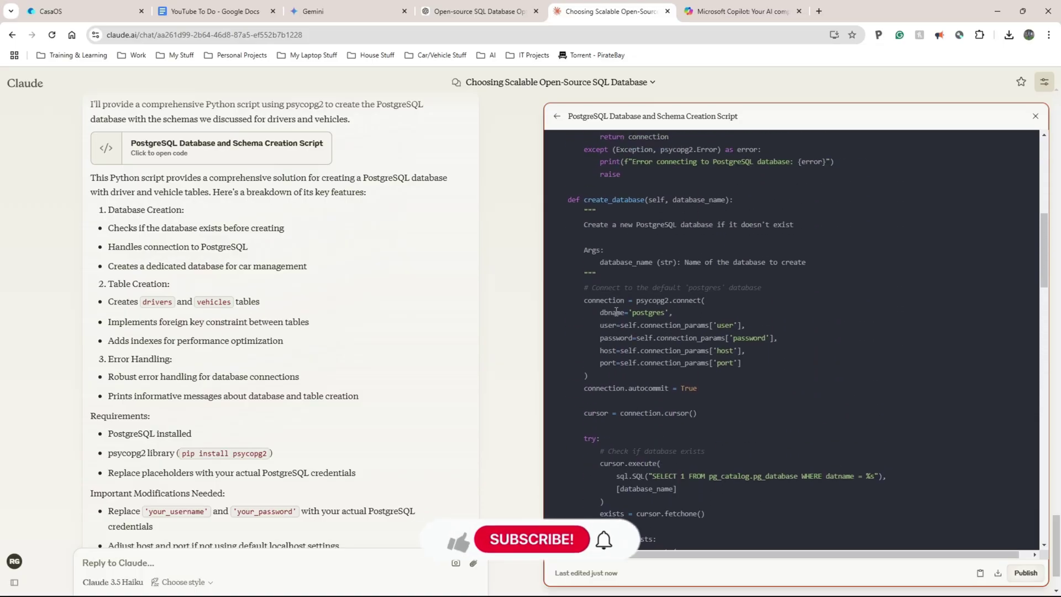
left_click_drag(576, 200, 606, 200)
scroll(606, 286, "up", 8)
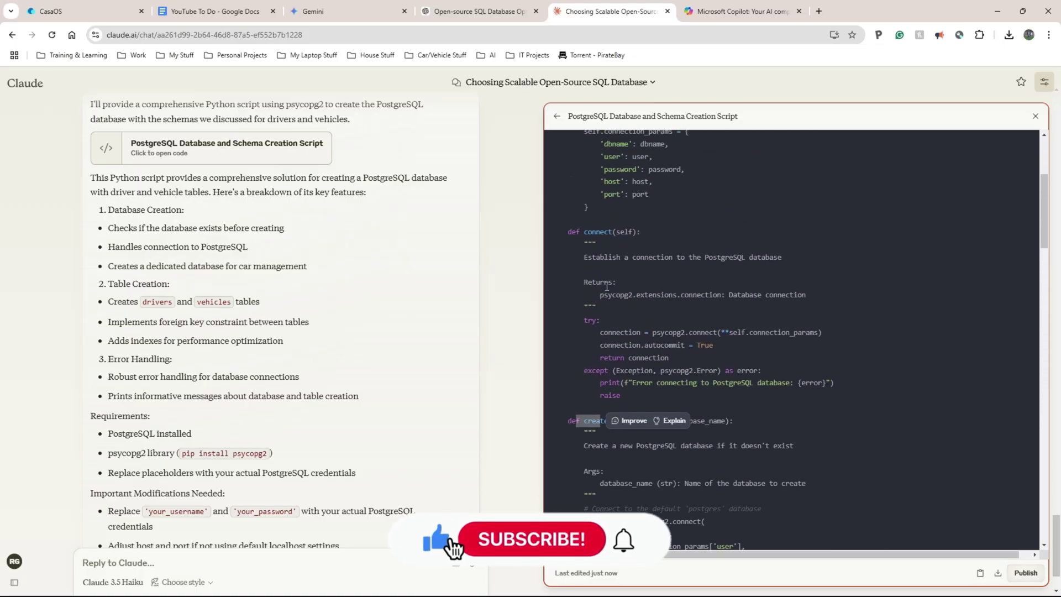
scroll(603, 288, "up", 6)
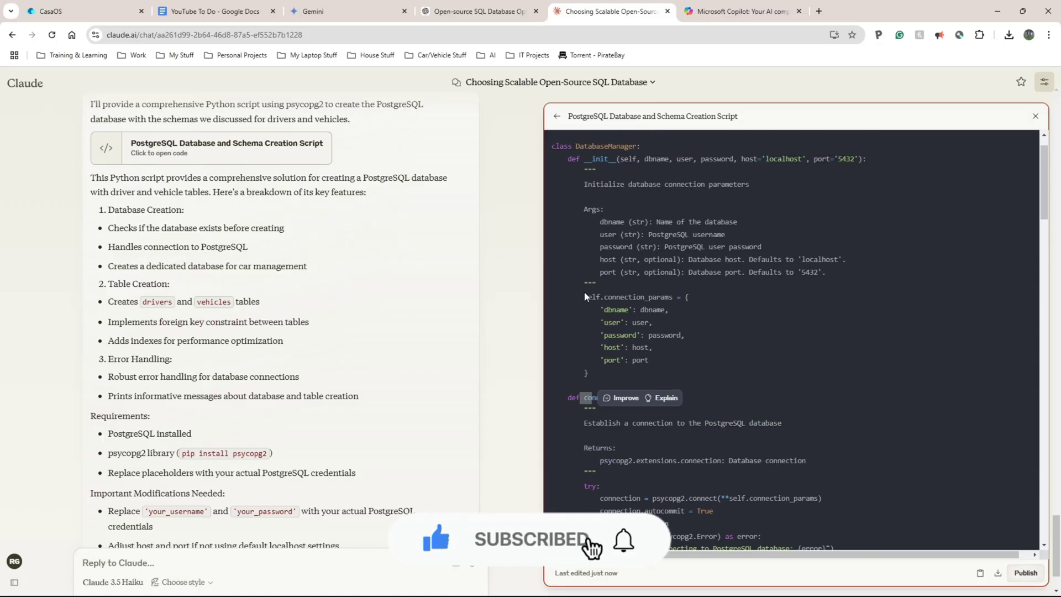
left_click(624, 277)
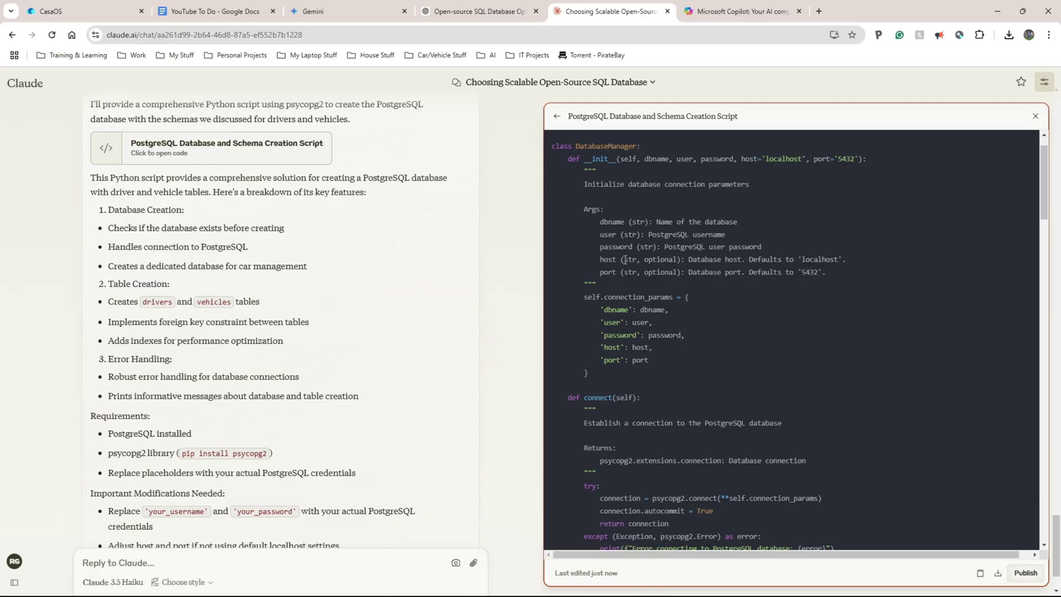
Examine the connection and table code in Copilot's Python answer and compare it with the Gemini, ChatGPT and Claude scripts
left_click(703, 5)
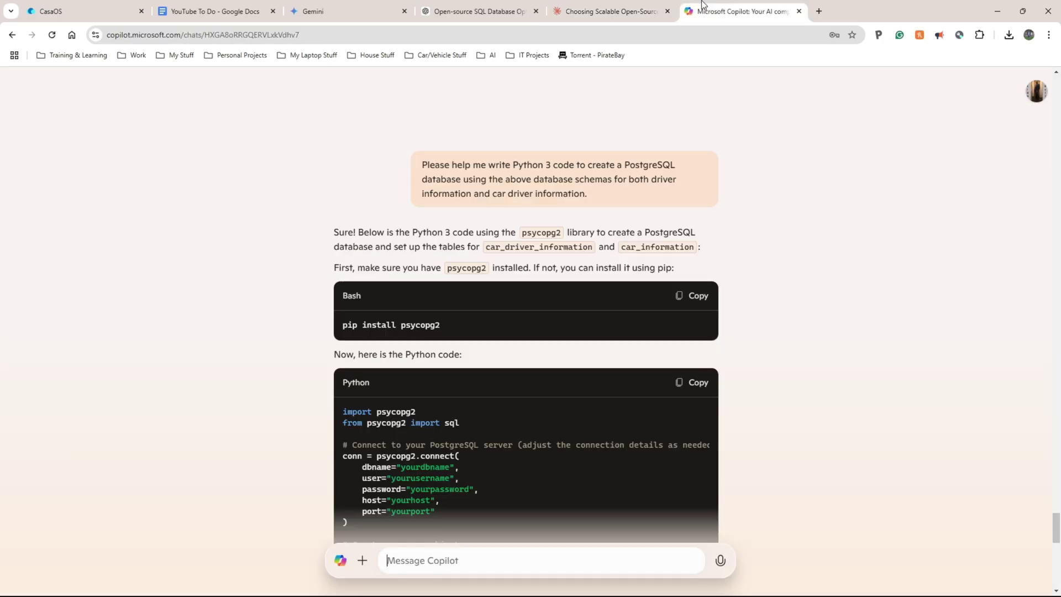
scroll(464, 340, "down", 5)
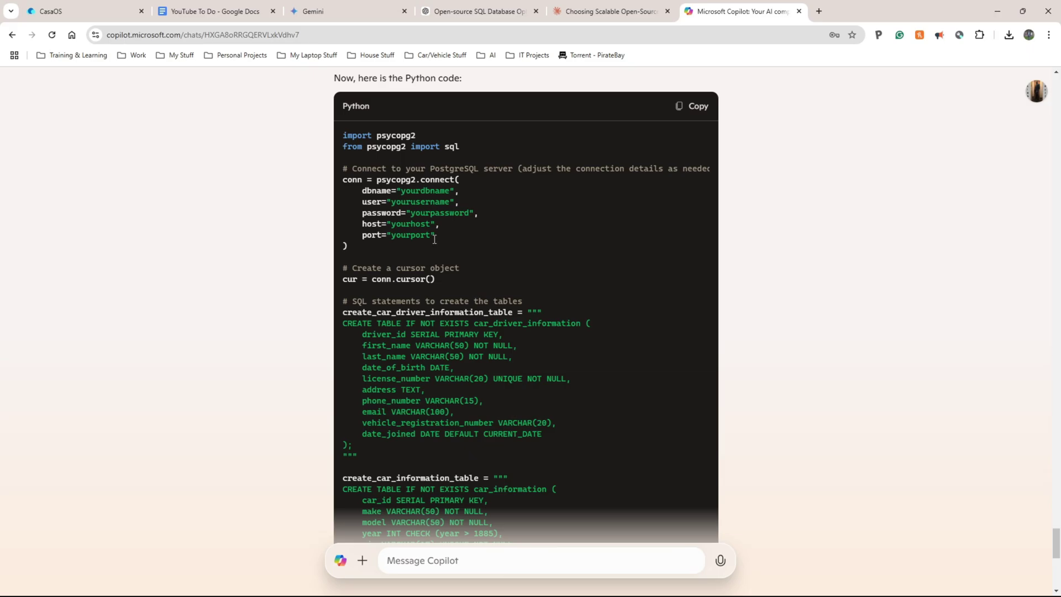
left_click(356, 8)
left_click(529, 6)
left_click(742, 11)
left_click(332, 11)
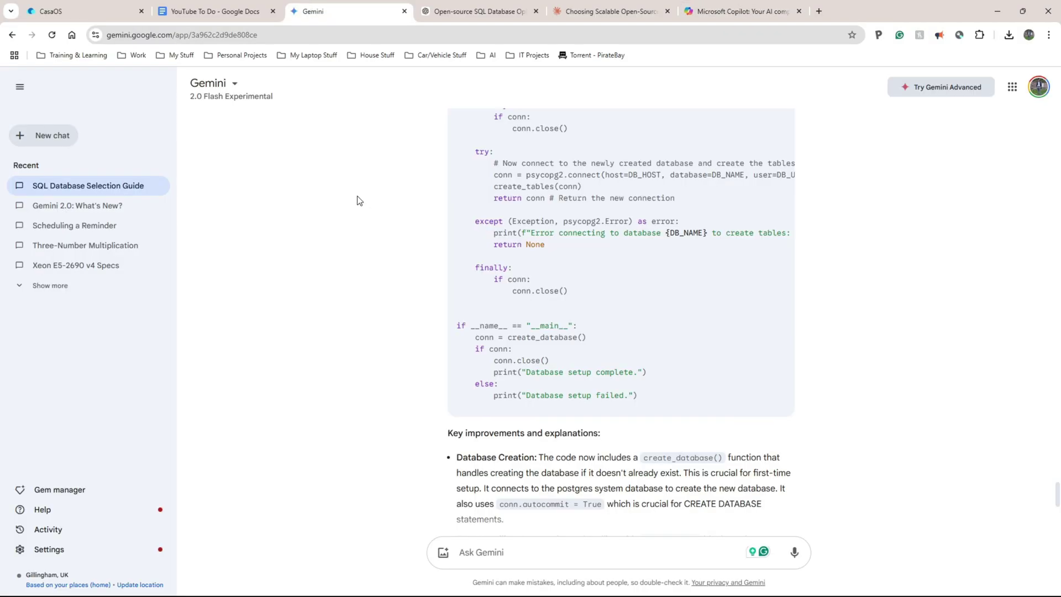
left_click(453, 10)
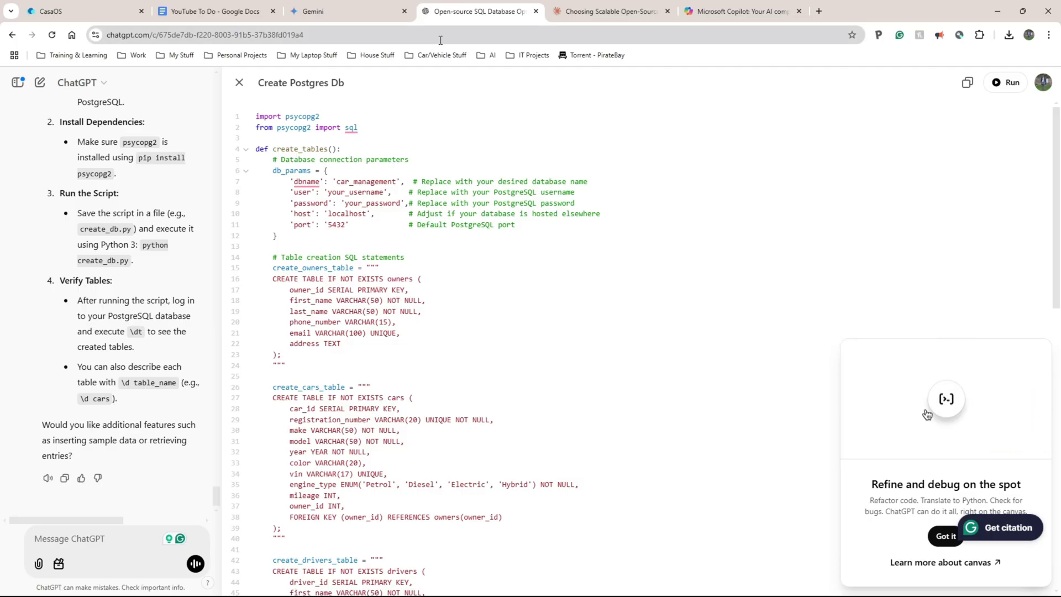
left_click(586, 11)
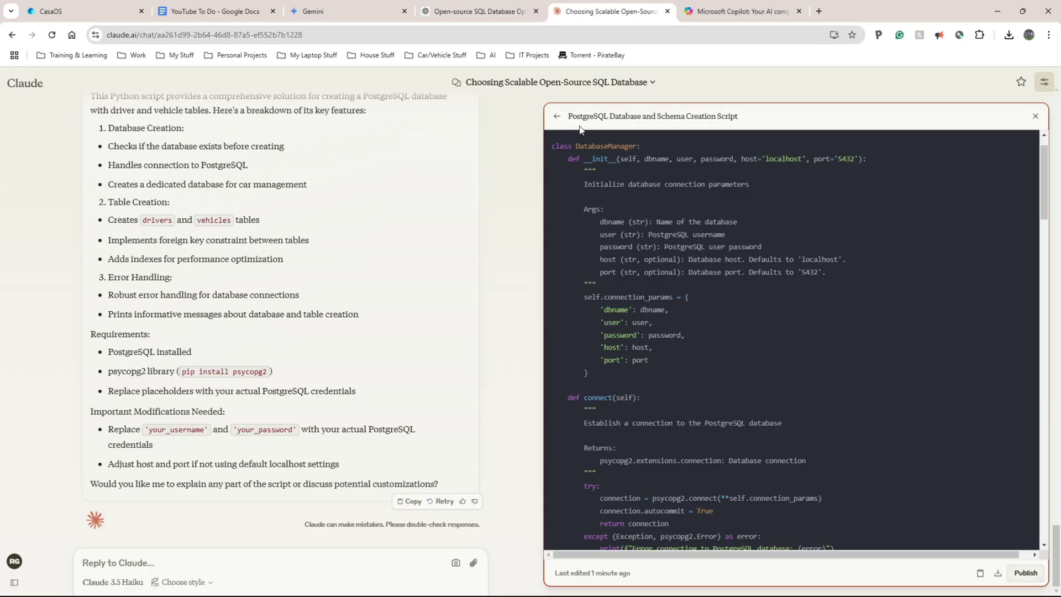
left_click(741, 11)
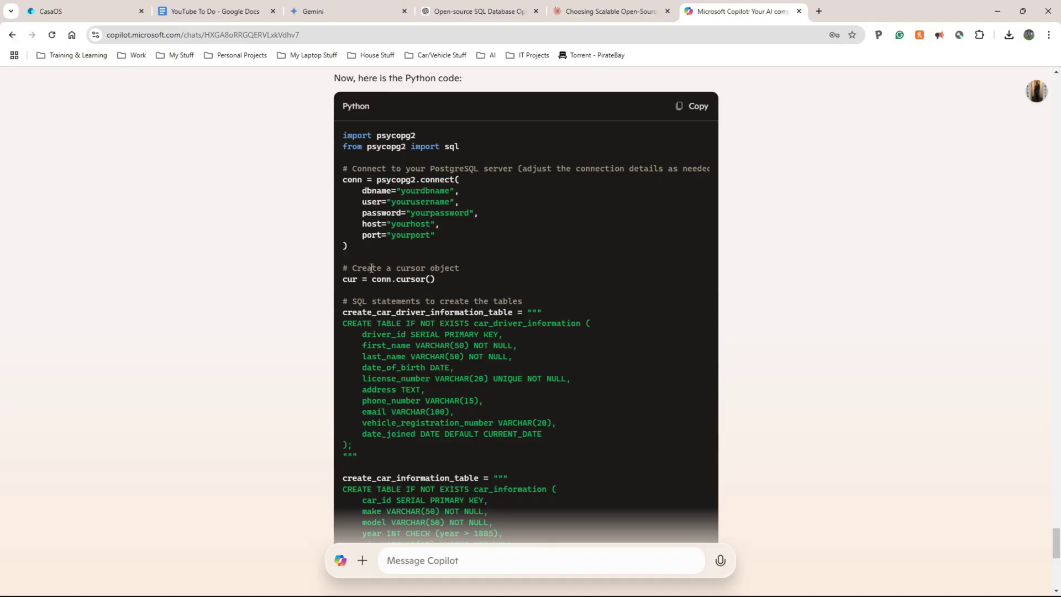
Compare the main function in Claude's script with Copilot's table creation code, and return to the PostgreSQL installation question in the notes
key("ctrl+shift+Tab")
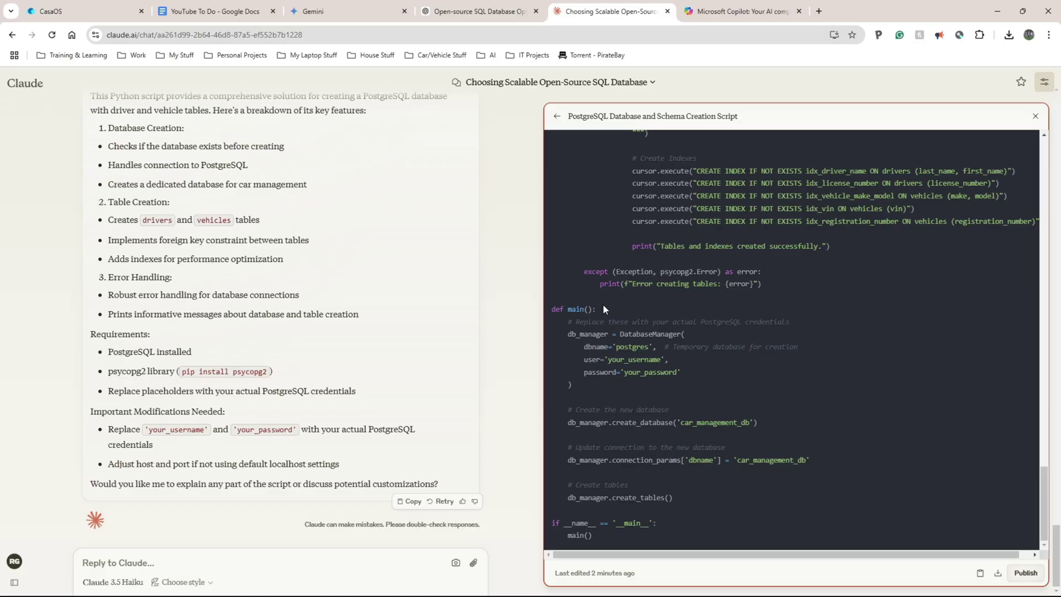
key("ctrl+Tab")
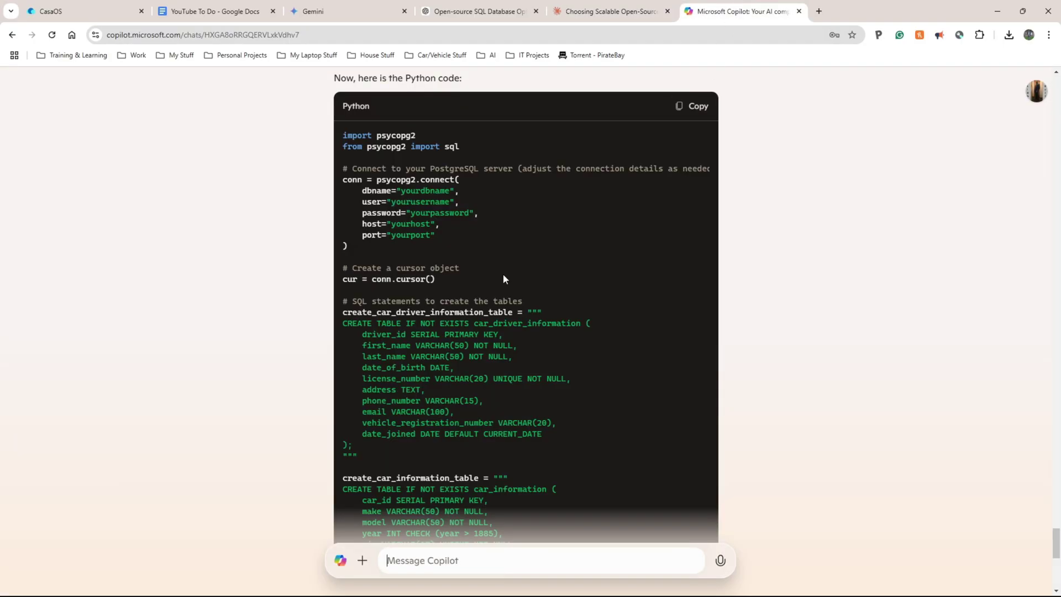
scroll(432, 265, "down", 4)
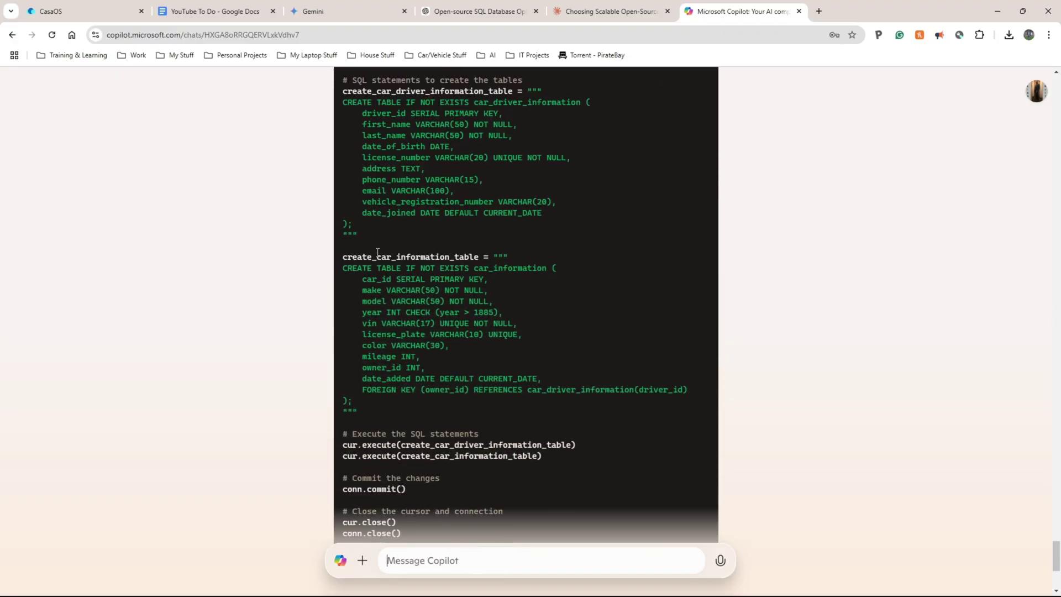
key("ctrl+shift+Tab")
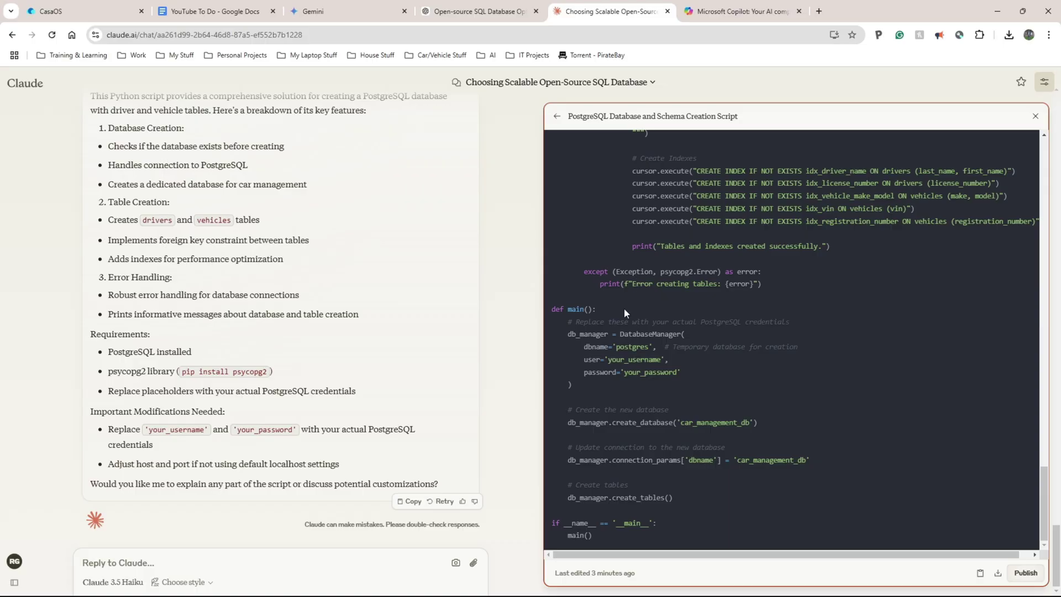
key("ctrl+2")
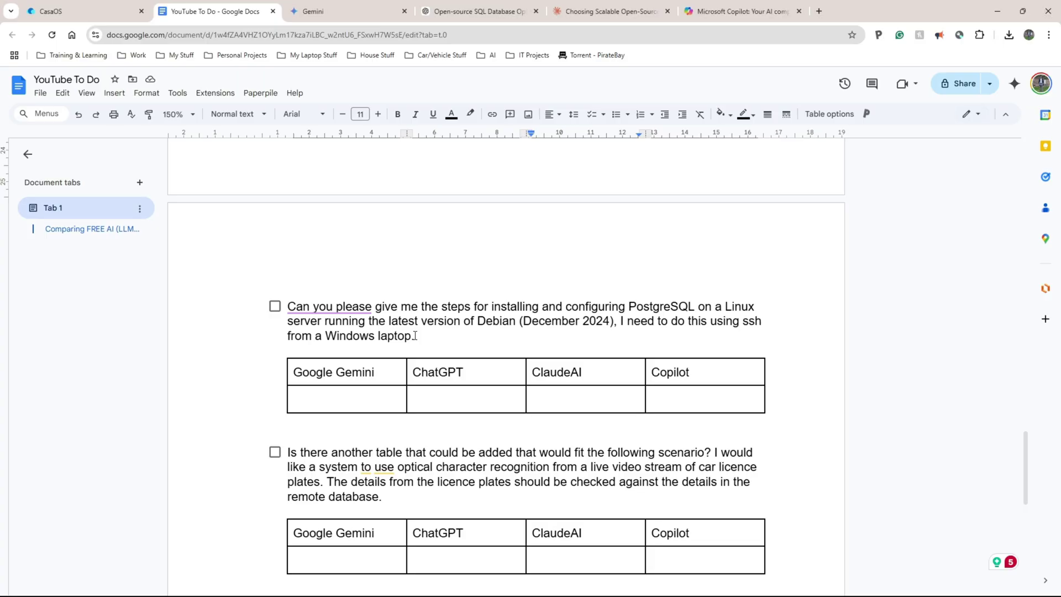
Copy the question about installing PostgreSQL on Debian over SSH from the notes and submit it to Gemini
left_click_drag(416, 335, 286, 306)
key("ctrl+c")
left_click(307, 8)
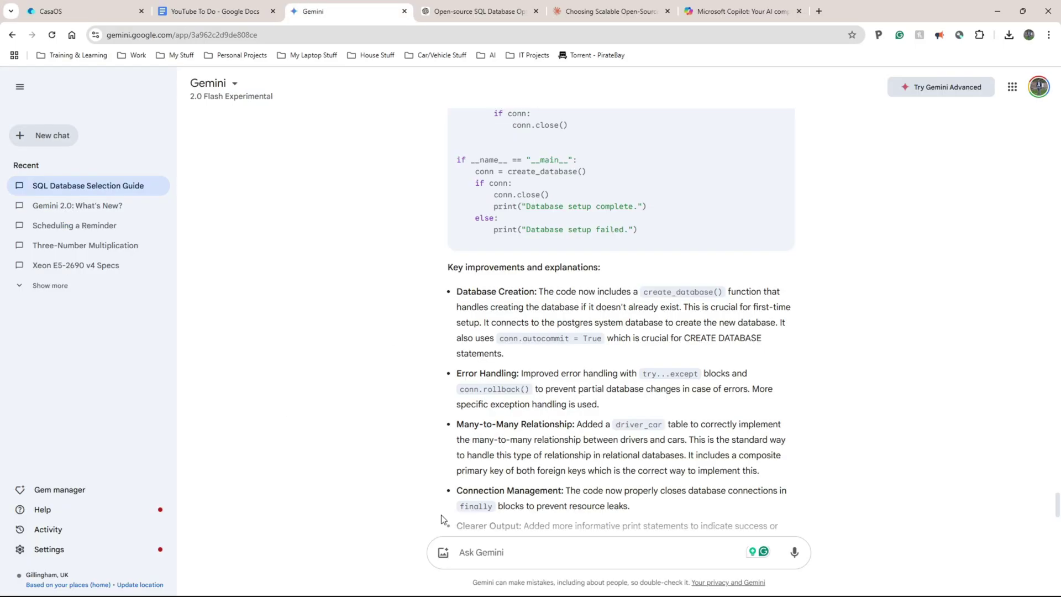
key("ctrl+v")
key("Return")
Submit the same PostgreSQL installation question in the existing ChatGPT conversation
left_click(481, 12)
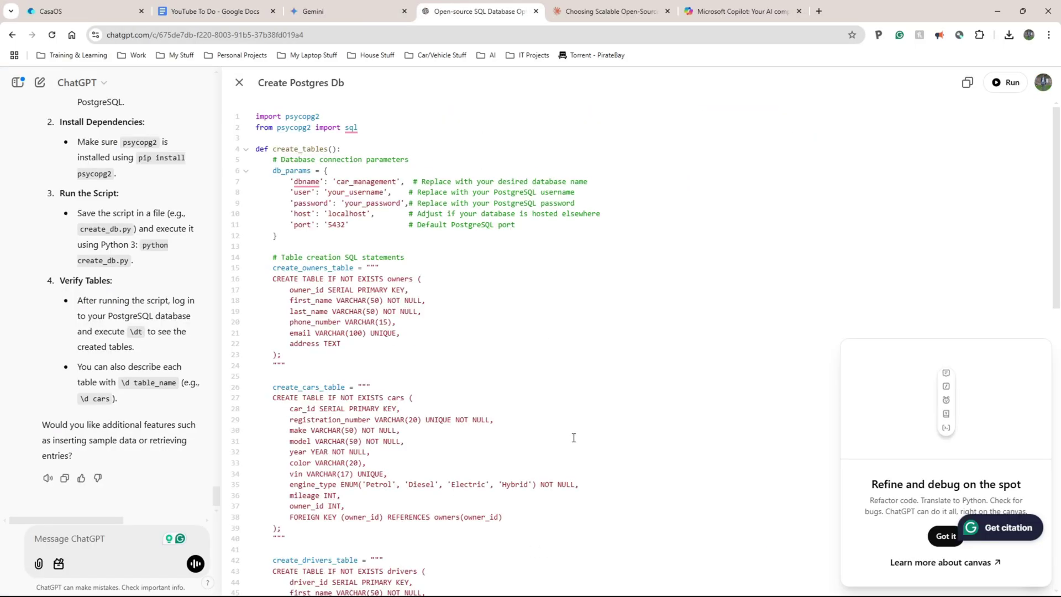
left_click(78, 537)
key("ctrl+v")
key("Return")
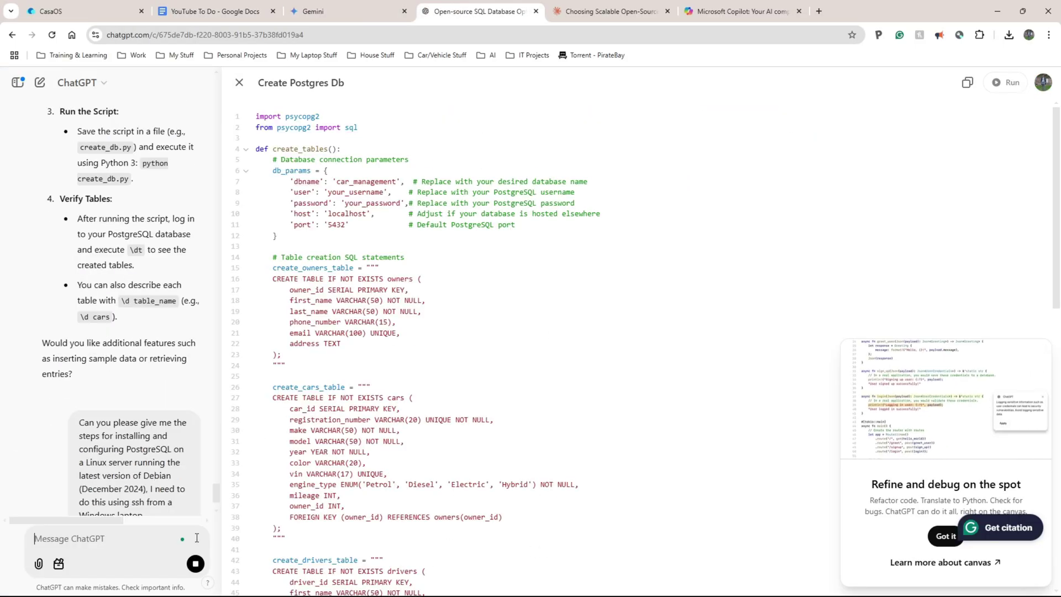
Submit the same PostgreSQL installation question in the Claude database conversation
left_click(608, 11)
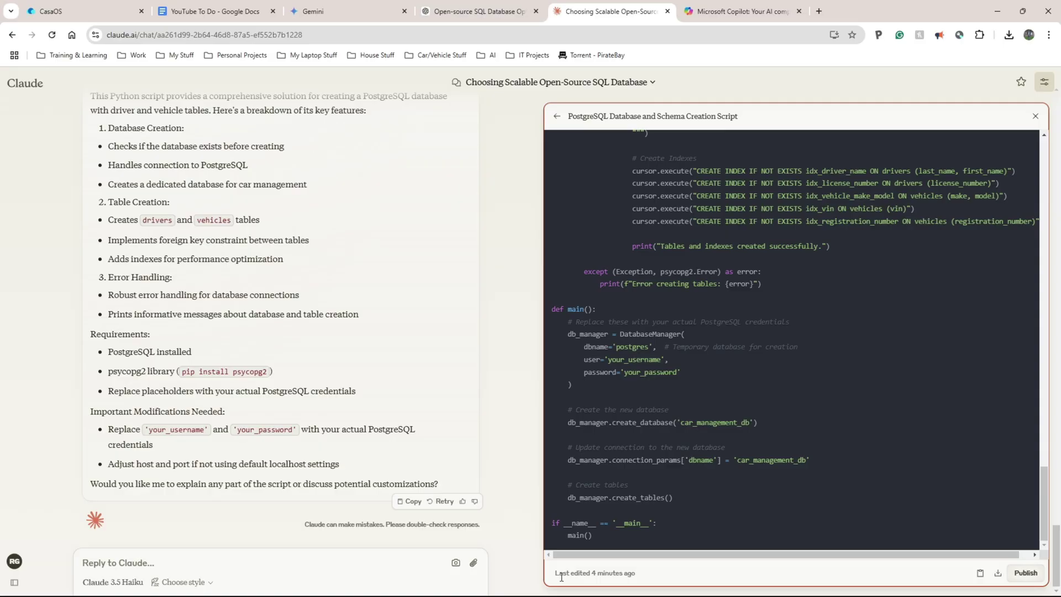
left_click(318, 564)
key("ctrl+v")
key("Return")
Submit the same PostgreSQL installation question in the Copilot conversation
left_click(800, 5)
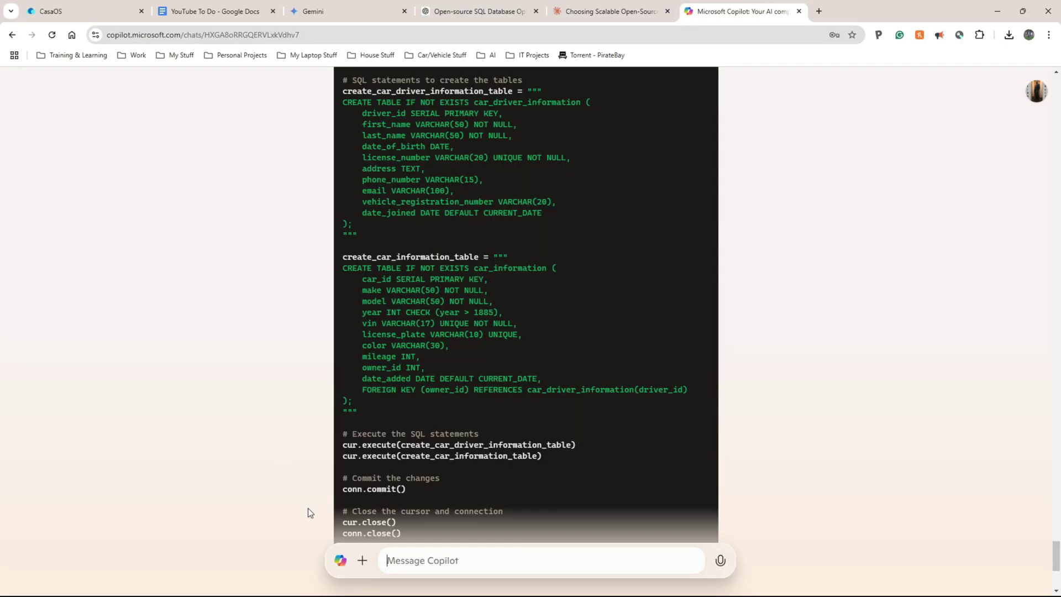
left_click(420, 564)
key("ctrl+v")
key("Return")
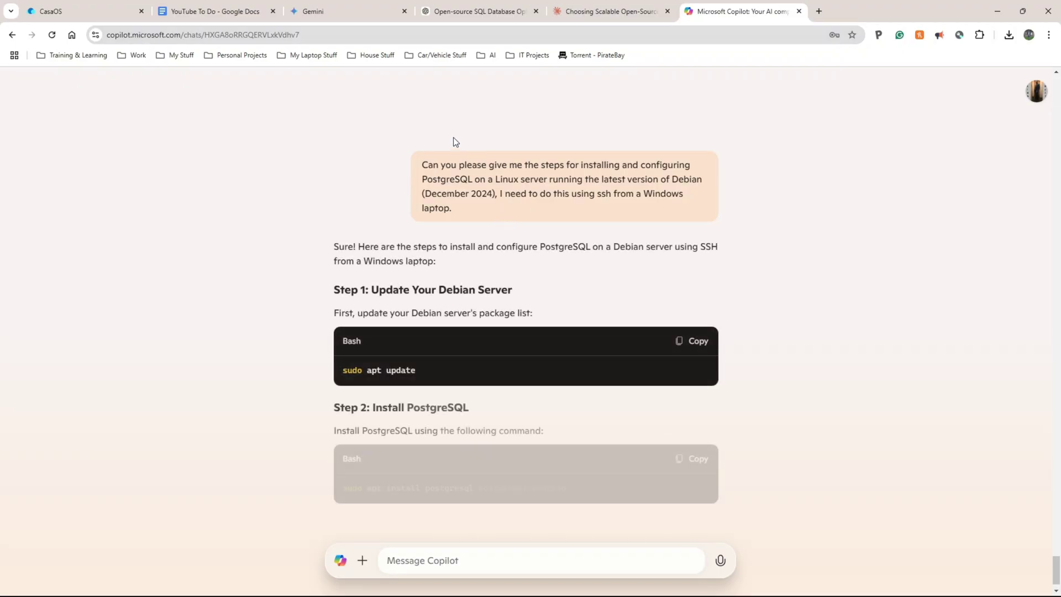
Read Gemini's installation guide from the SSH connection and package update through setting the postgres password and exiting psql
left_click(357, 6)
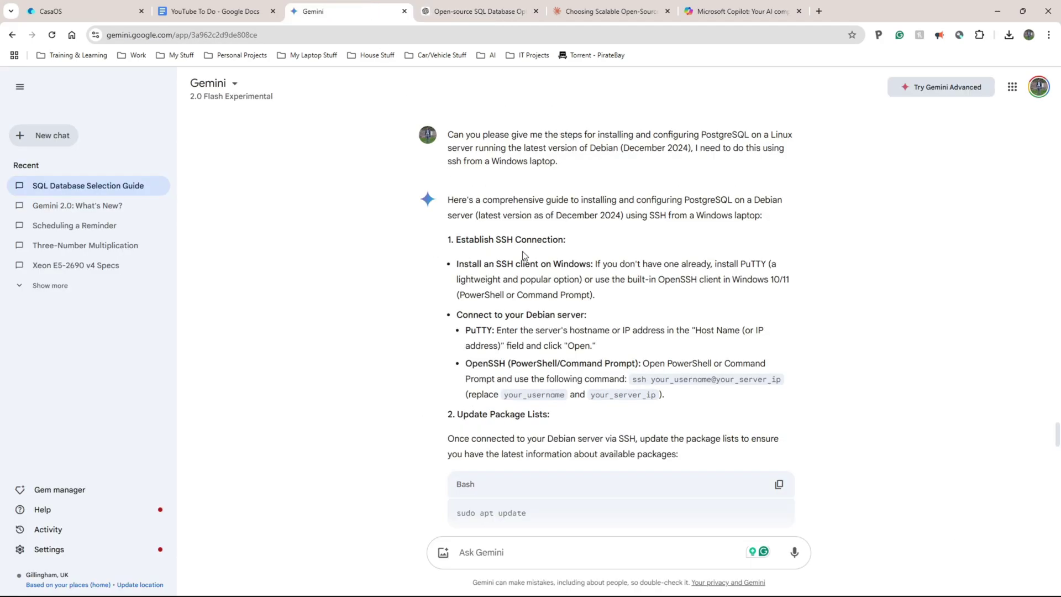
left_click_drag(514, 240, 531, 237)
scroll(531, 236, "down", 1)
scroll(531, 237, "down", 3)
left_click_drag(468, 246, 533, 247)
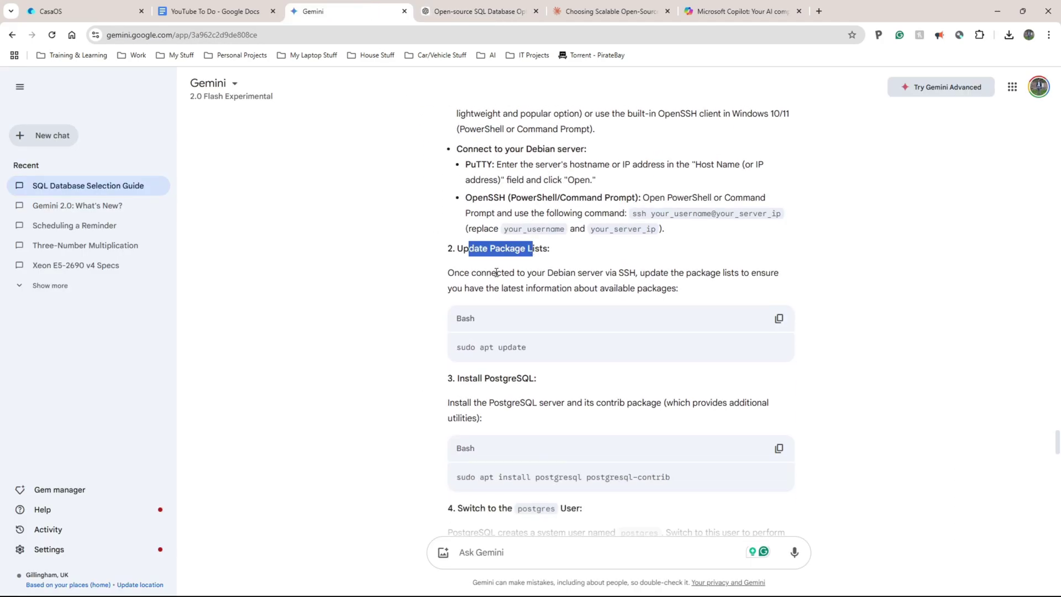
scroll(533, 246, "down", 3)
left_click_drag(468, 268, 500, 267)
scroll(500, 268, "down", 2)
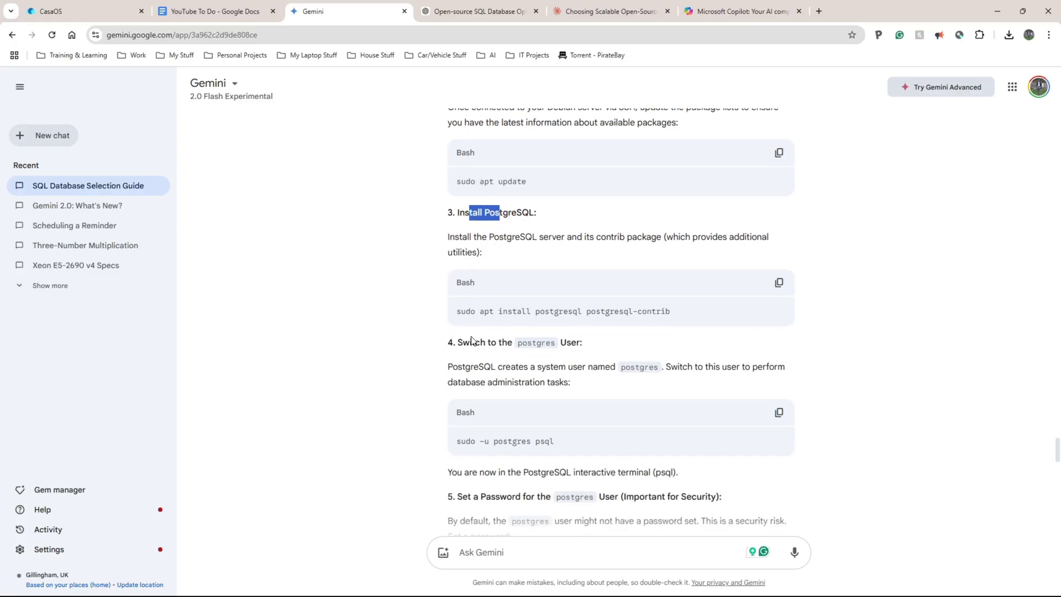
left_click_drag(469, 343, 502, 343)
scroll(500, 336, "down", 6)
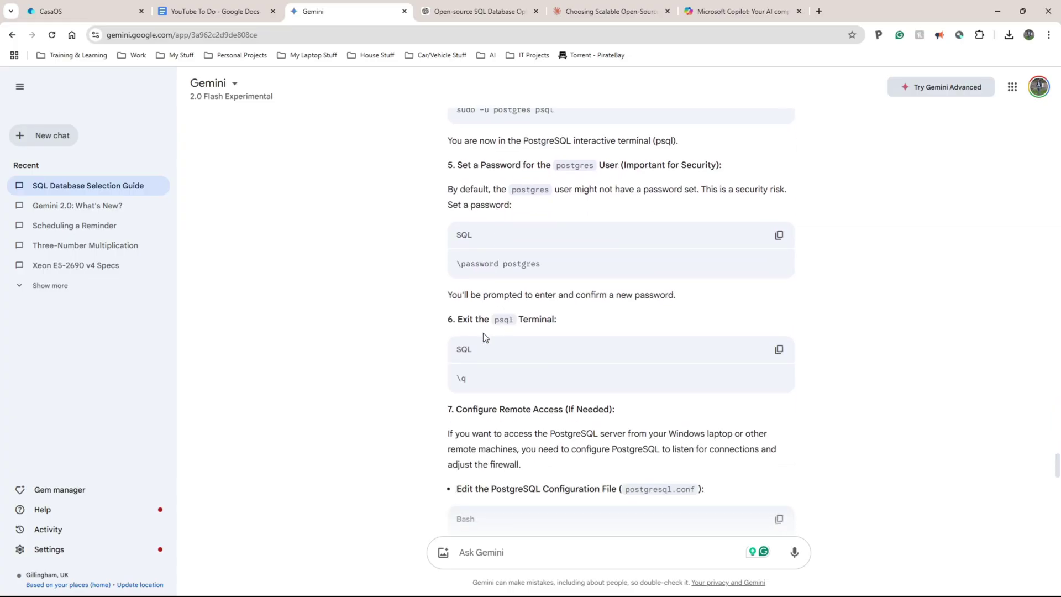
left_click_drag(463, 276, 479, 276)
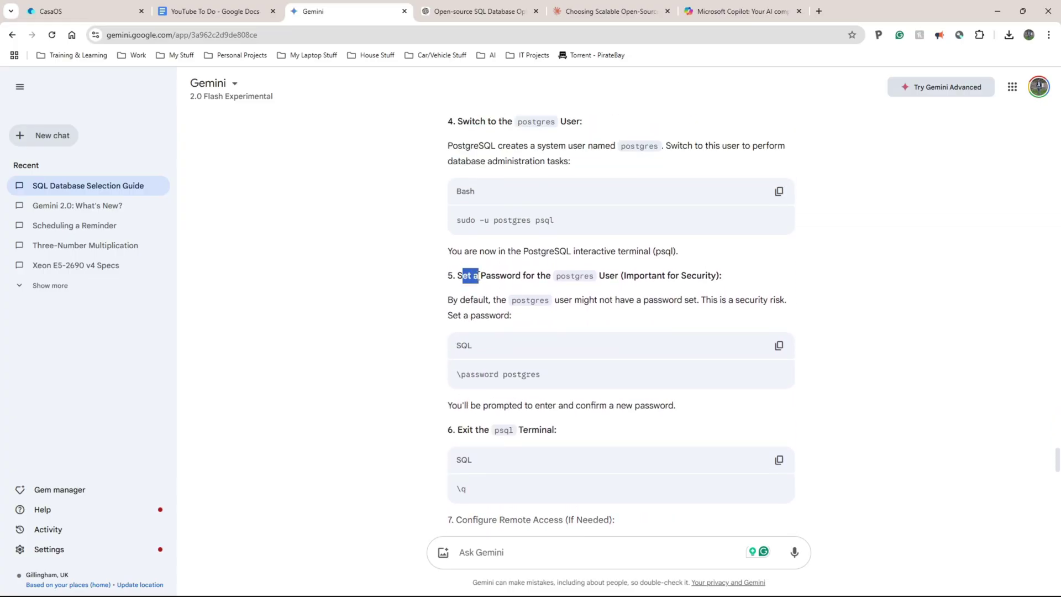
left_click_drag(462, 436, 478, 431)
Read the rest of Gemini's guide, covering remote access configuration, the PostgreSQL restart, the firewall and connecting from the Windows laptop
scroll(477, 431, "down", 3)
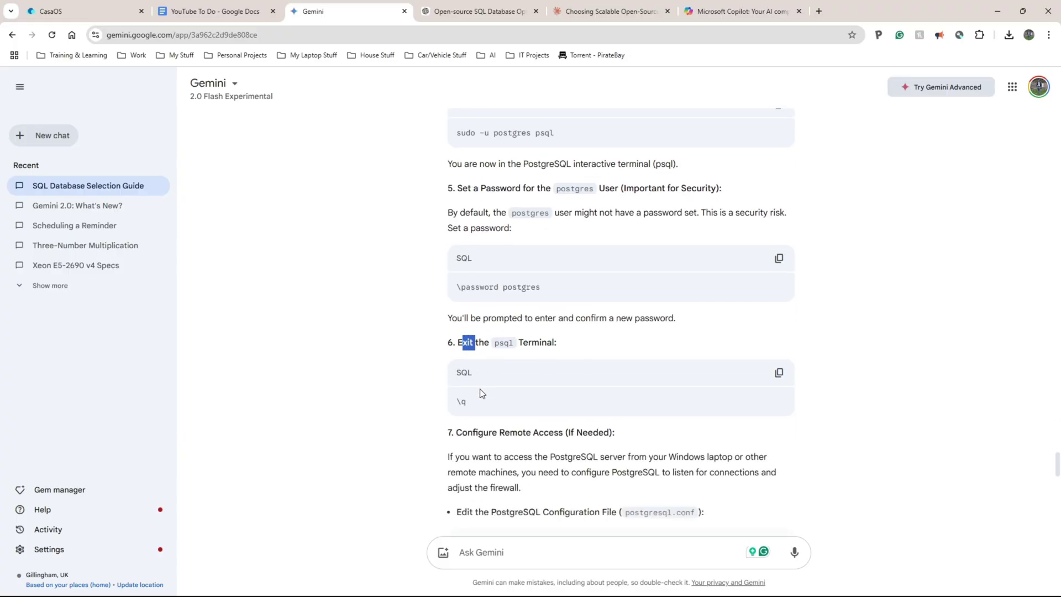
left_click_drag(472, 354, 513, 356)
scroll(513, 356, "down", 8)
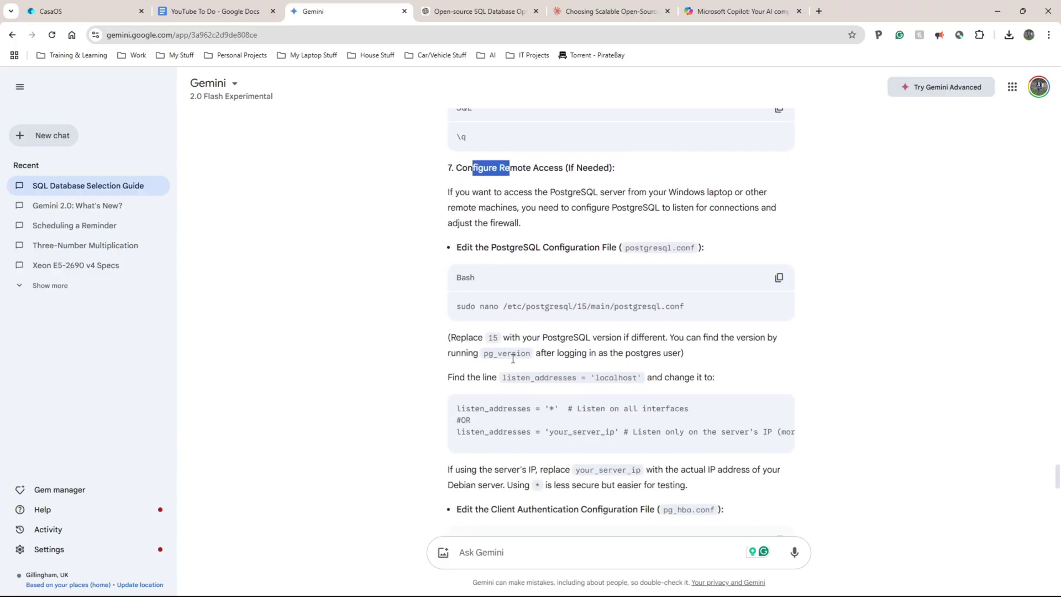
scroll(473, 357, "down", 5)
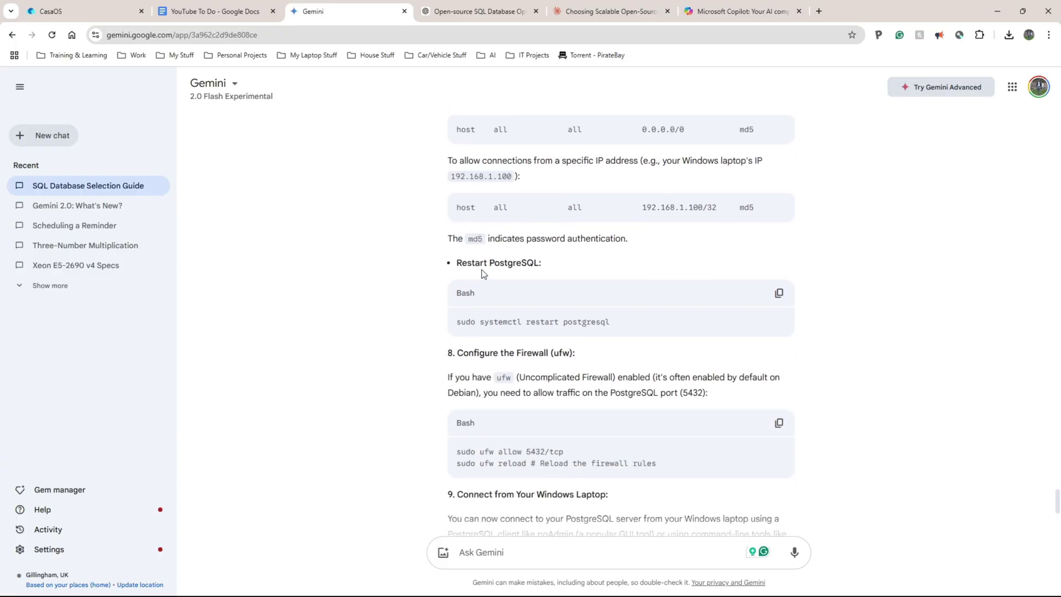
left_click_drag(471, 263, 516, 264)
left_click_drag(462, 352, 514, 355)
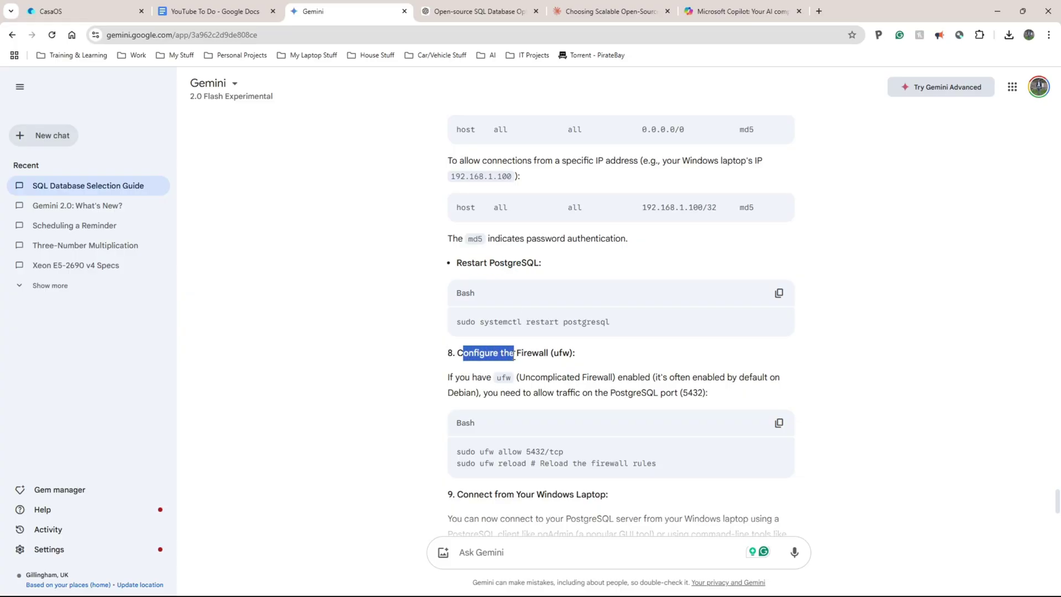
scroll(506, 357, "down", 3)
left_click_drag(462, 330, 547, 330)
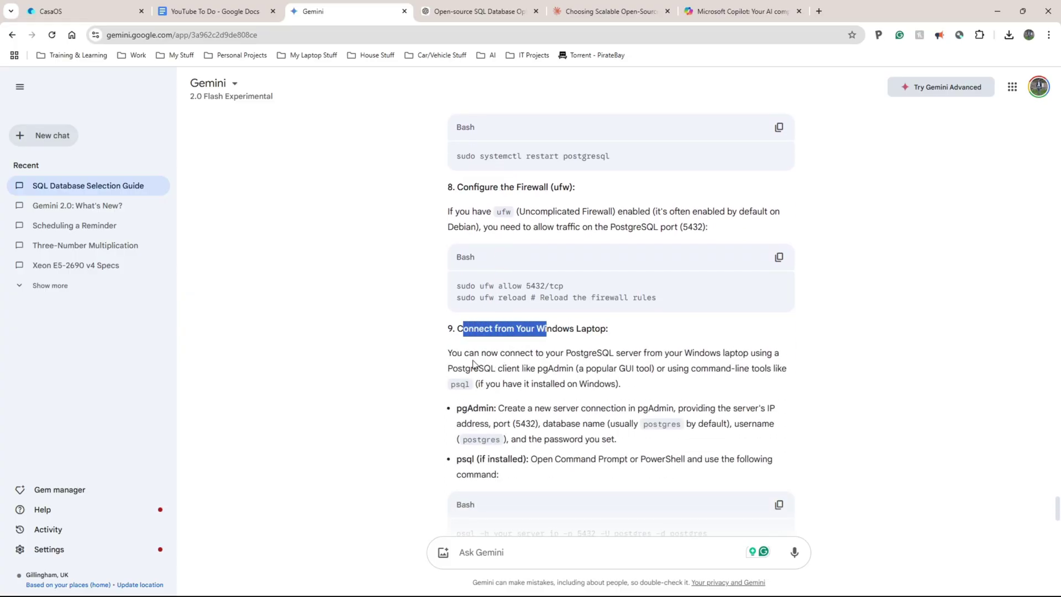
scroll(547, 330, "down", 5)
Review ChatGPT's PostgreSQL installation steps, from preparing the environment through firewall ports and the remote connection test
left_click(482, 7)
scroll(391, 323, "down", 1)
scroll(391, 323, "up", 6)
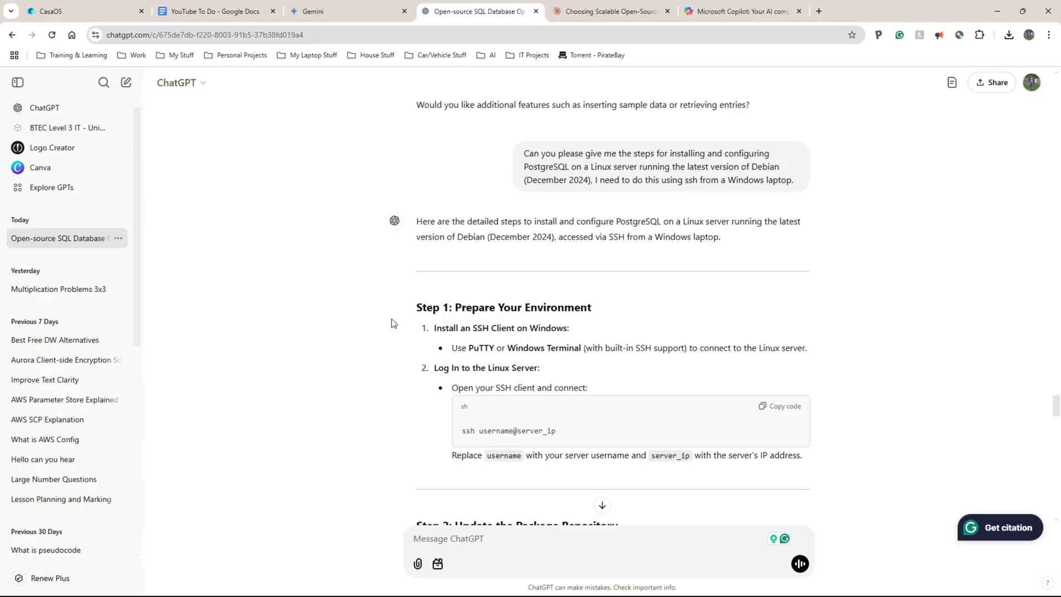
scroll(408, 325, "down", 3)
scroll(469, 346, "down", 3)
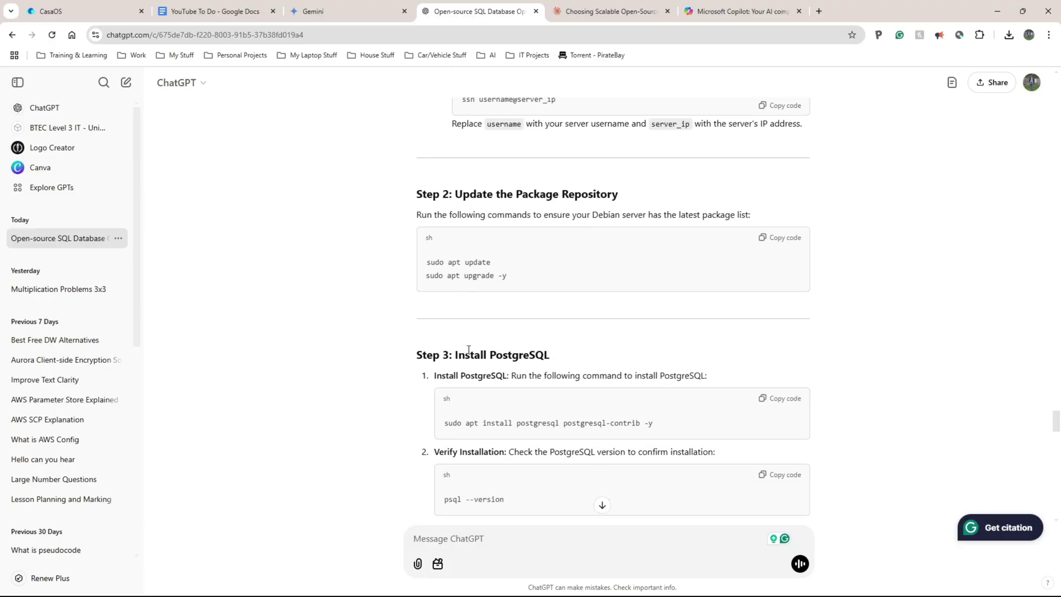
left_click_drag(471, 351, 481, 354)
scroll(479, 348, "down", 3)
scroll(480, 356, "down", 10)
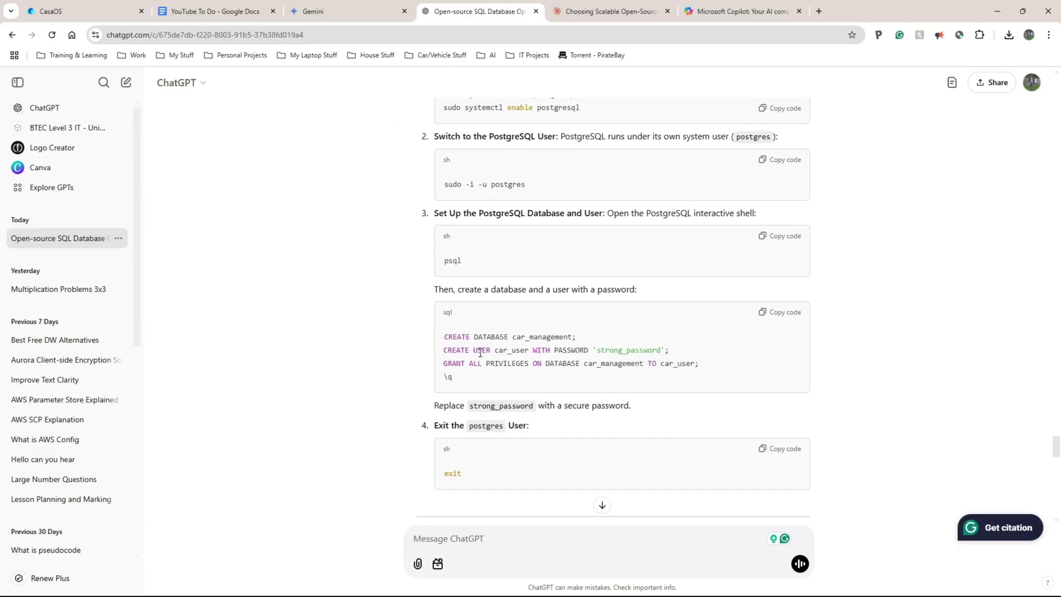
scroll(498, 328, "down", 5)
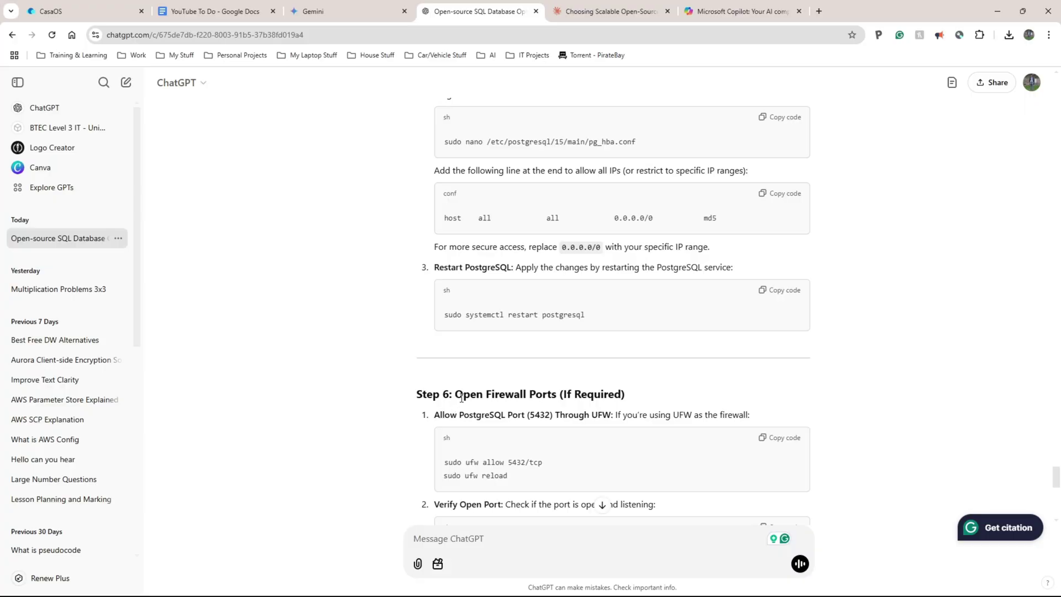
scroll(476, 393, "down", 4)
left_click_drag(455, 394, 478, 387)
scroll(469, 387, "down", 7)
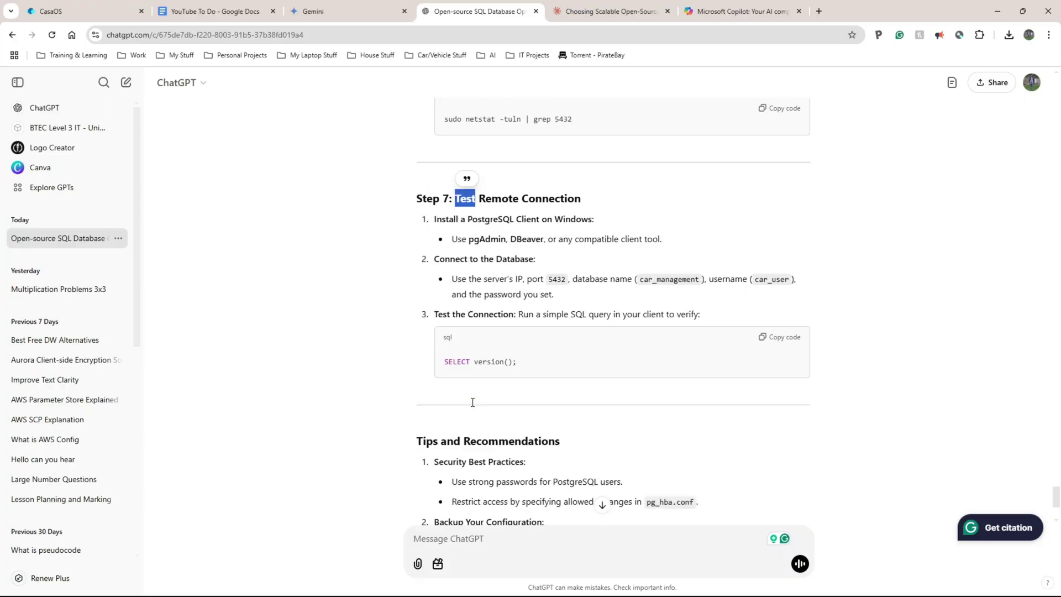
Glance at Claude's installation answer, then examine Copilot's steps from updating the Debian server through updating pg_hba.conf
key("ctrl+Tab")
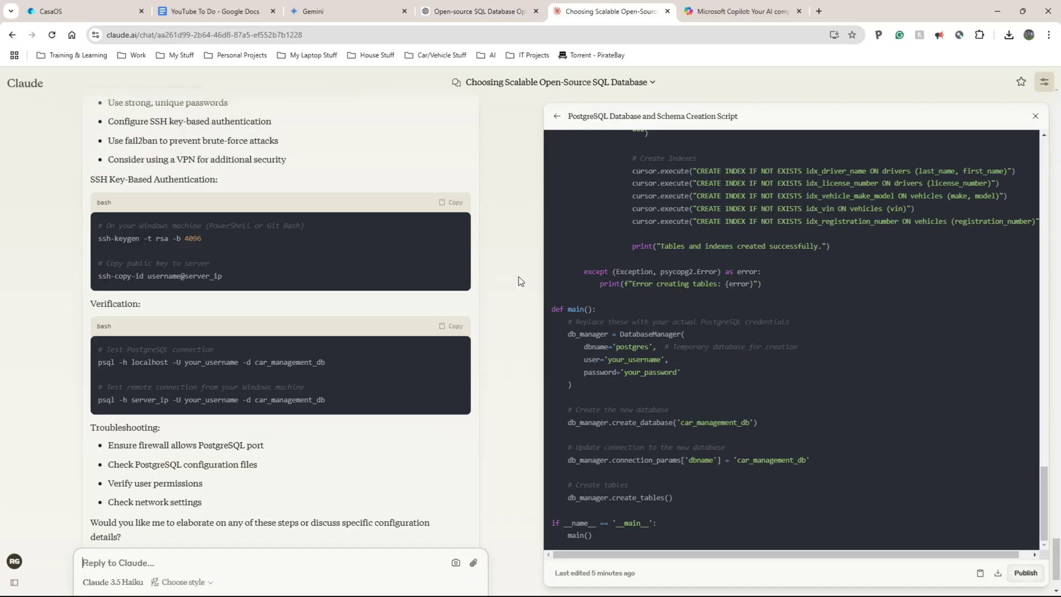
key("ctrl+Tab")
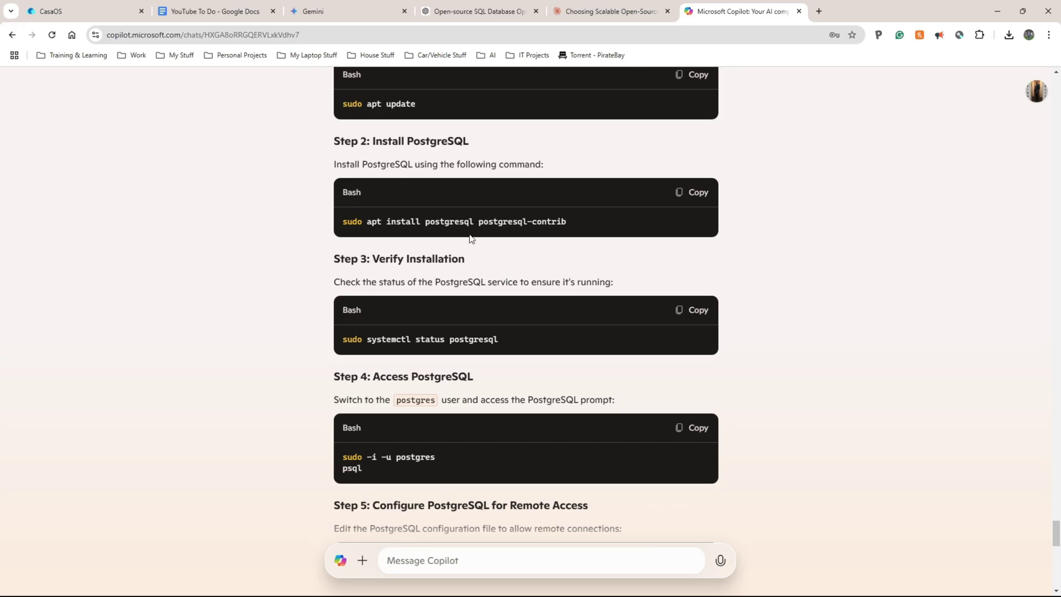
scroll(464, 238, "up", 1)
scroll(464, 239, "up", 4)
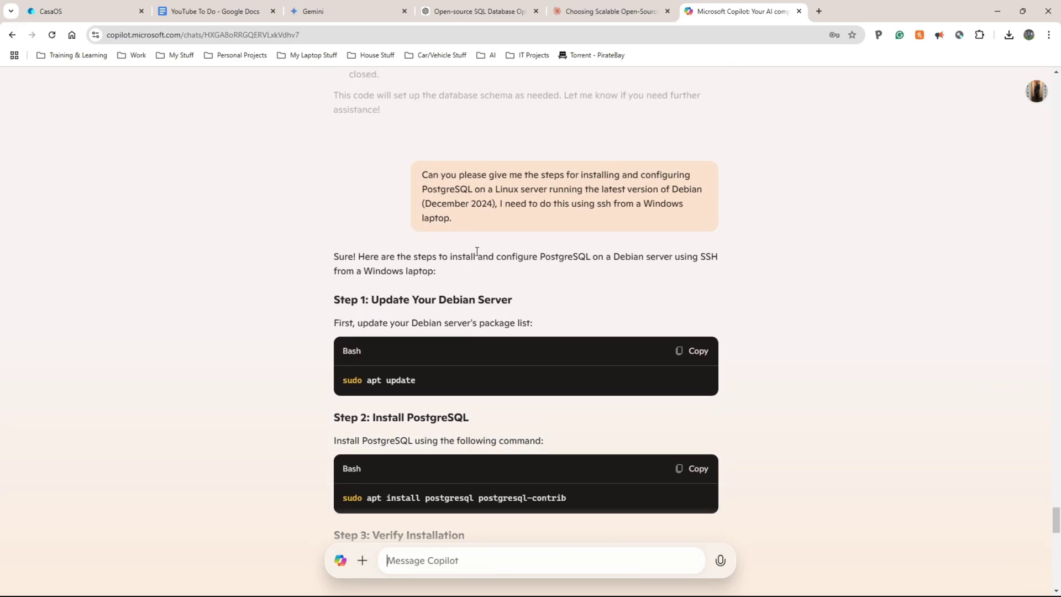
scroll(450, 306, "down", 3)
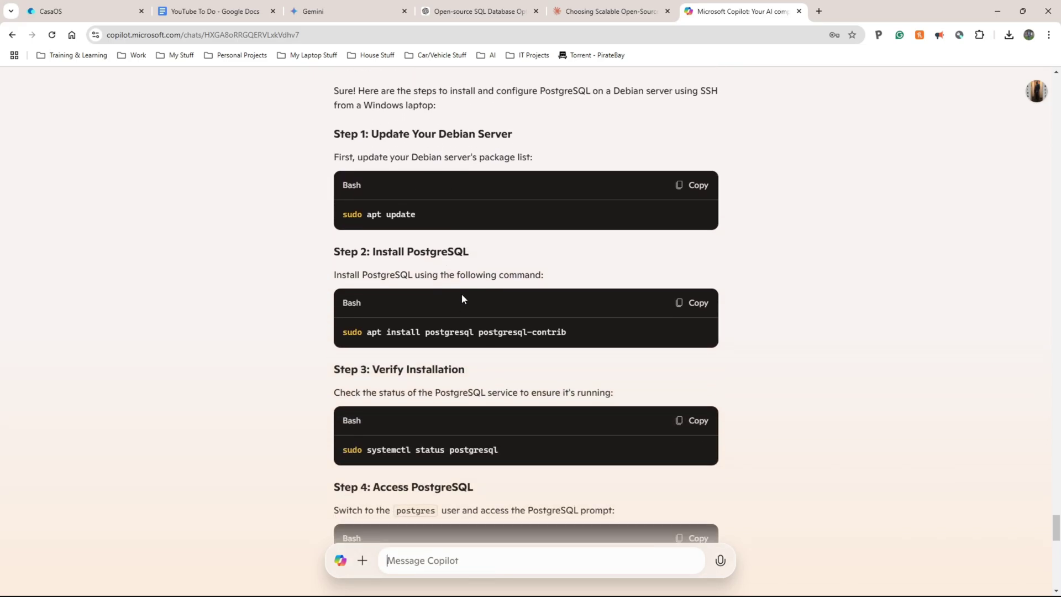
mouse_move(389, 6)
scroll(512, 236, "down", 8)
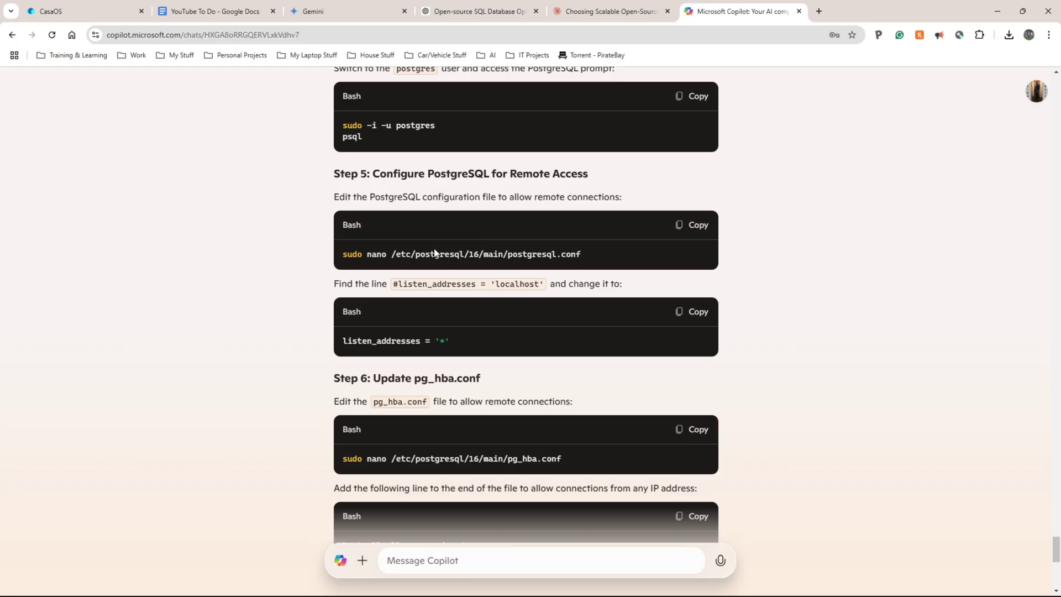
scroll(429, 281, "down", 1)
scroll(428, 281, "down", 3)
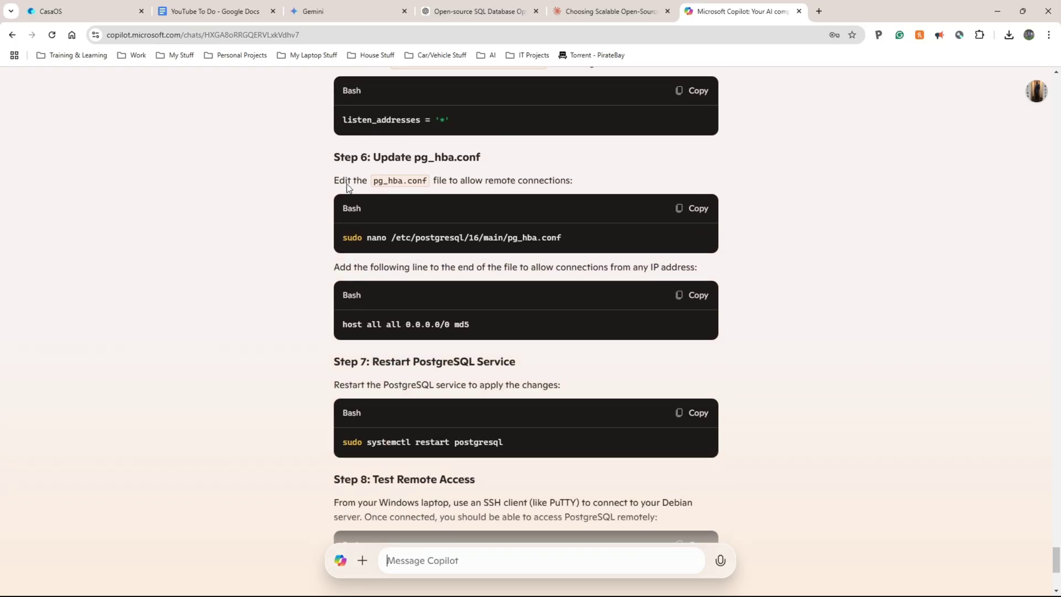
left_click_drag(342, 161, 465, 161)
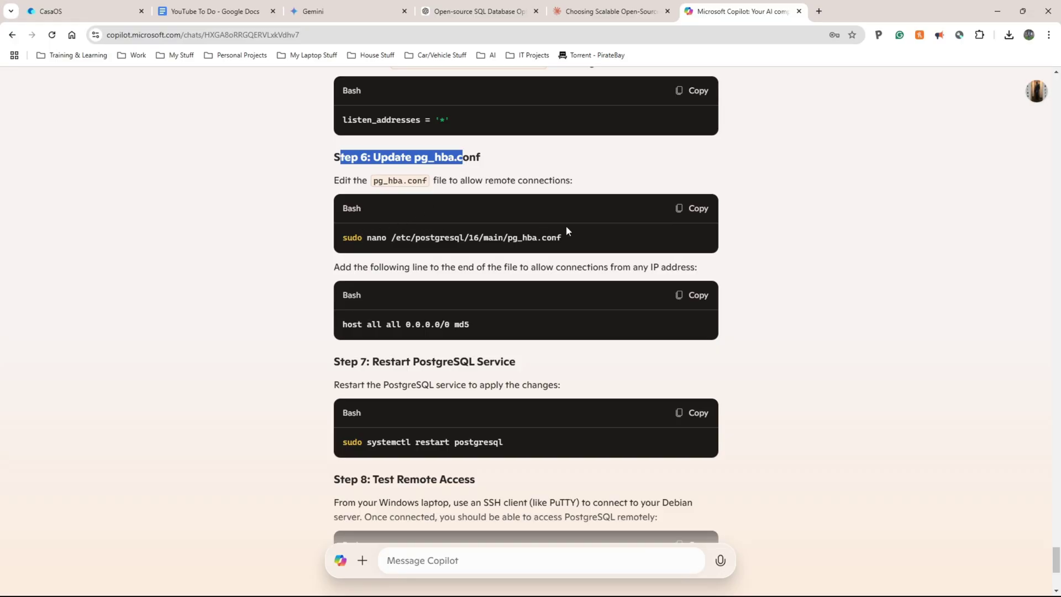
Recheck Claude's and Gemini's installation guides for comparison and return to the notes document
left_click(603, 11)
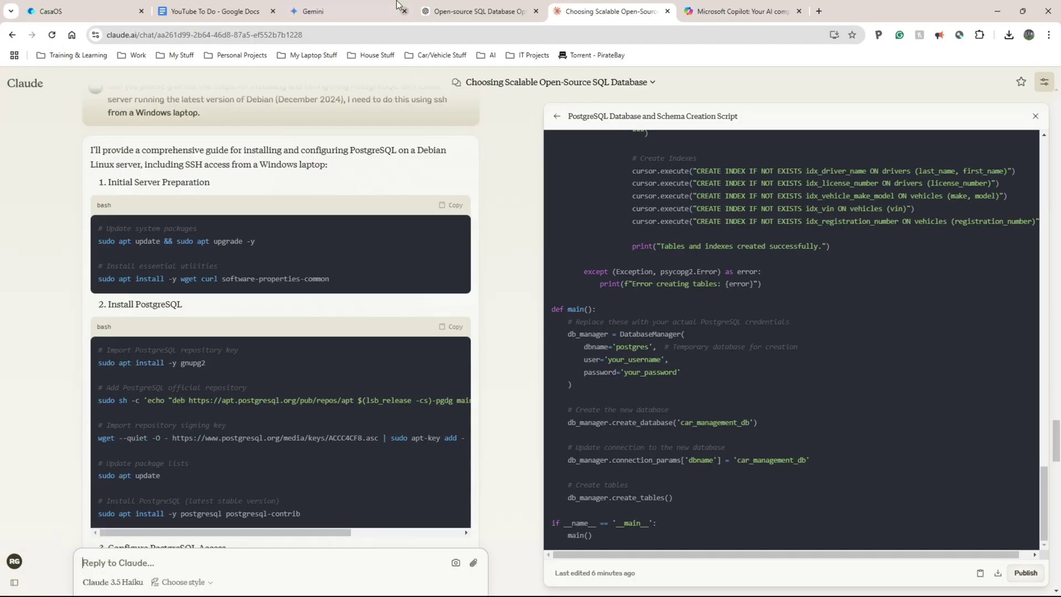
left_click(370, 11)
left_click(608, 11)
left_click(210, 11)
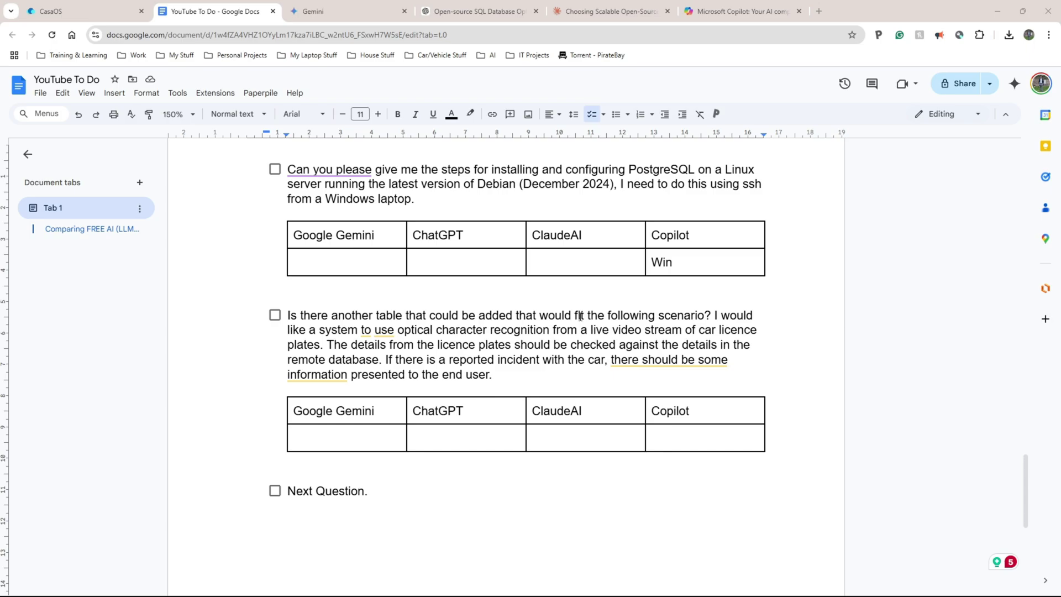
Copy the full question about adding a table for licence plate recognition and reported incidents from the notes document
left_click_drag(582, 317, 699, 316)
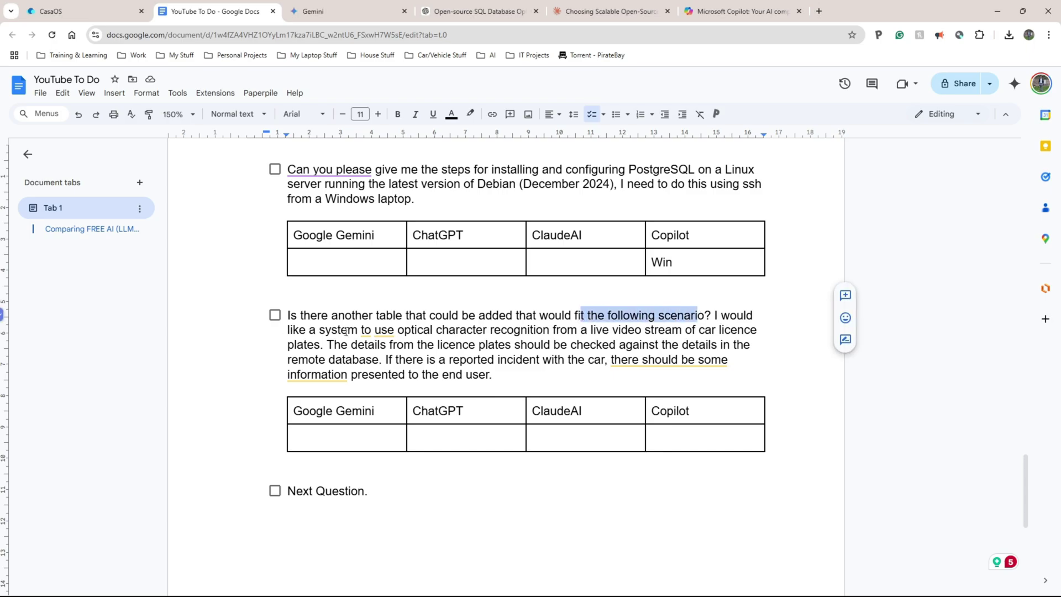
scroll(347, 330, "up", 1)
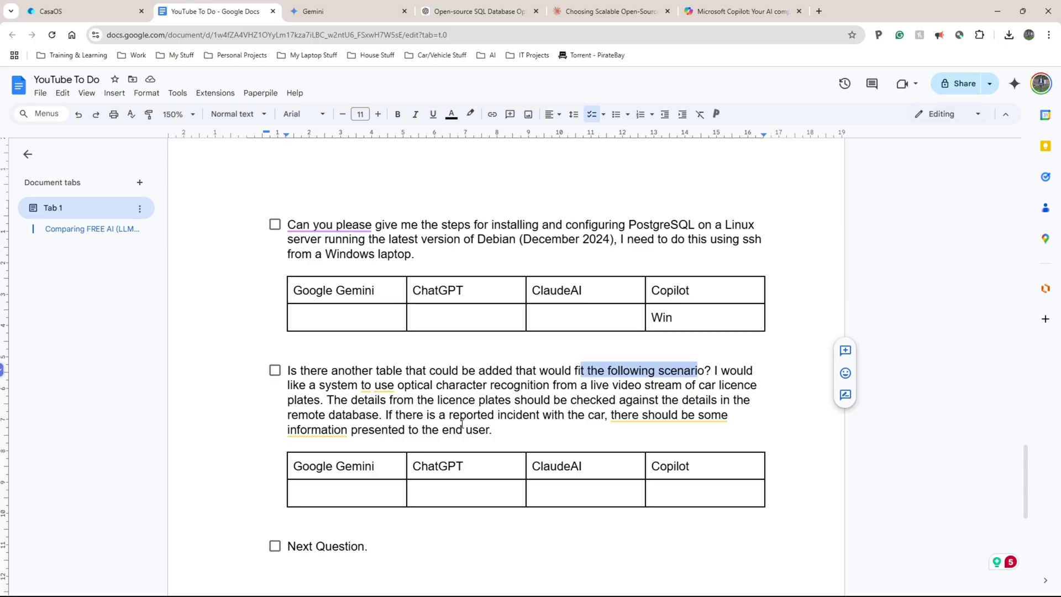
mouse_move(617, 415)
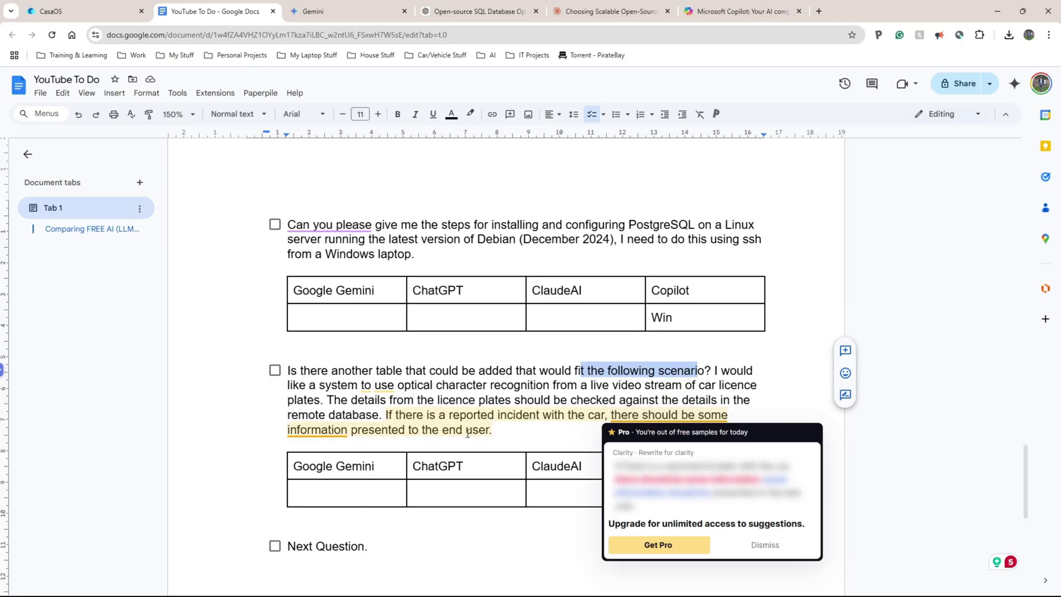
left_click_drag(492, 430, 287, 365)
key("ctrl+c")
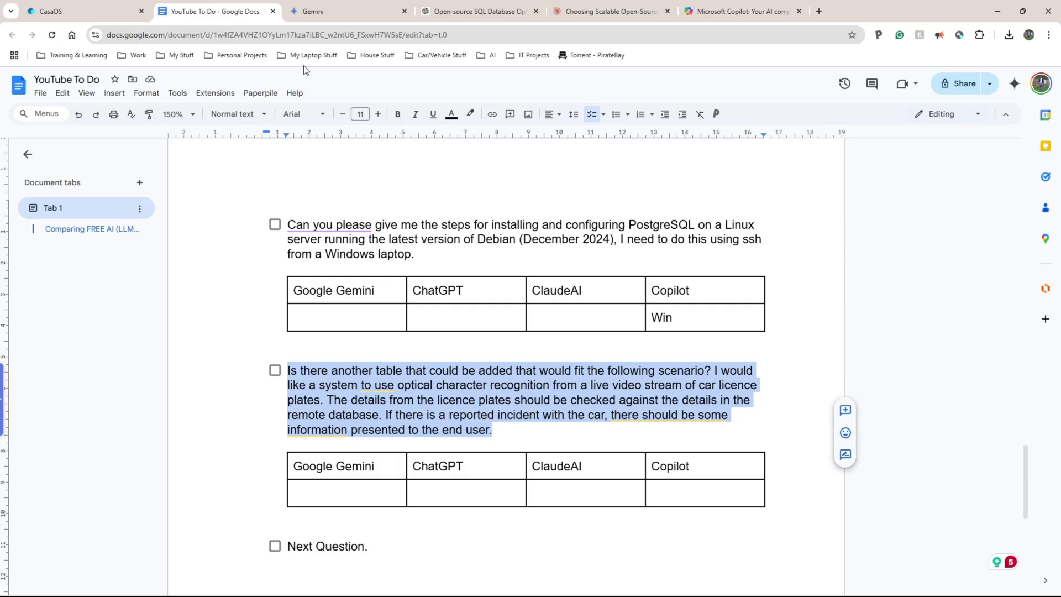
Submit the copied licence plate table question to Gemini in the existing SQL database chat
left_click(310, 11)
left_click(482, 555)
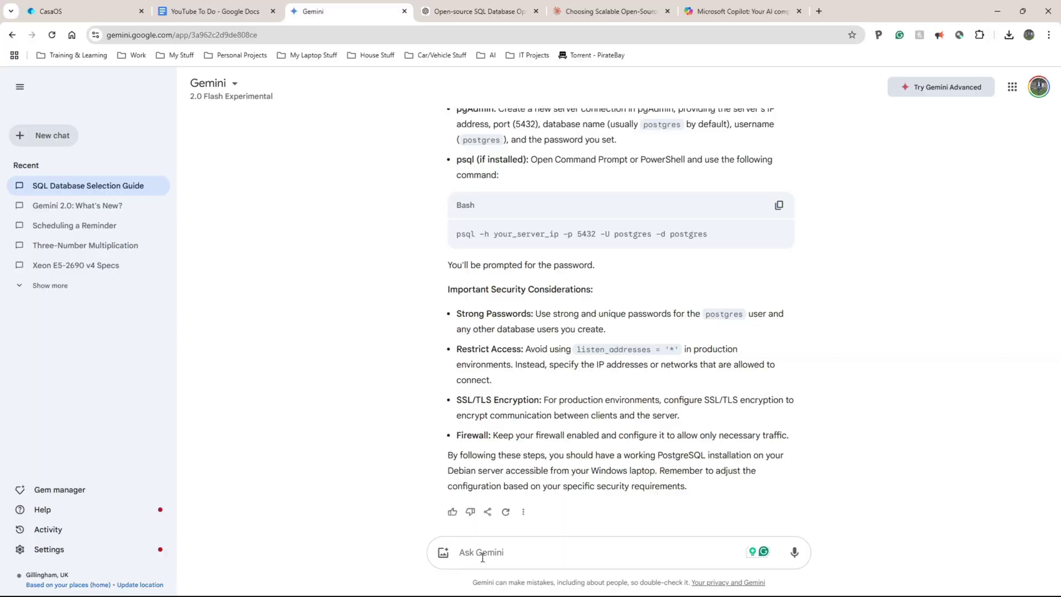
key("ctrl+v")
key("Return")
Submit the same licence plate table question to ChatGPT and Claude in their existing database chats
key("ctrl+Tab")
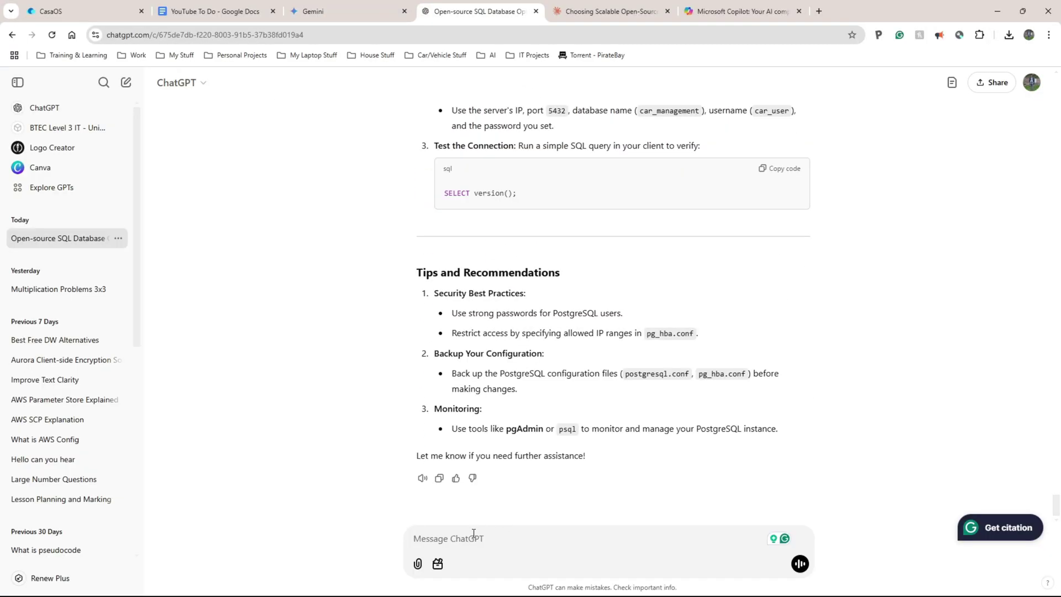
left_click(474, 537)
key("ctrl+v")
key("ctrl+Tab")
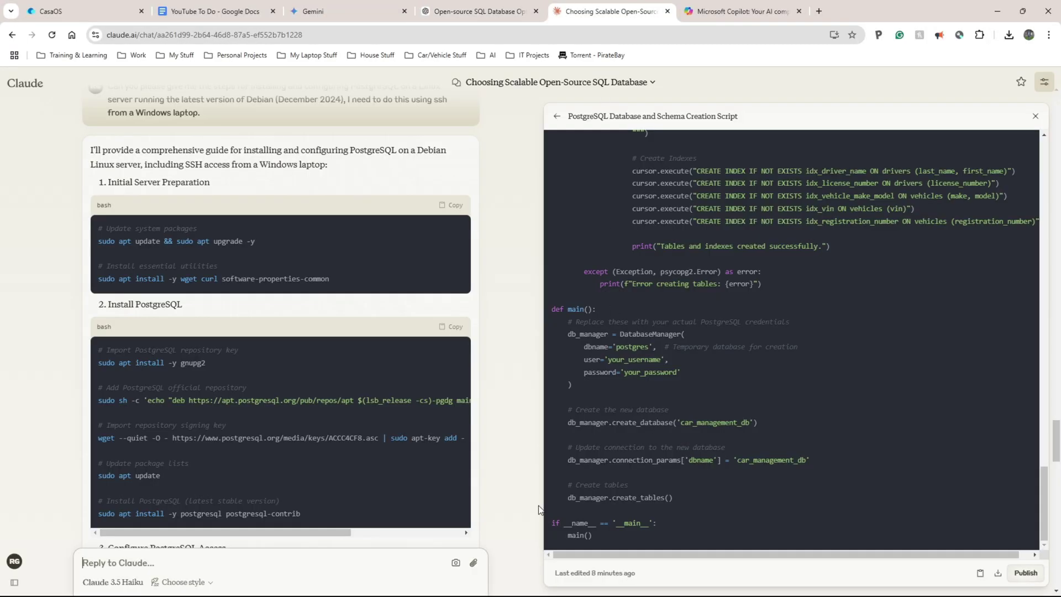
left_click(210, 557)
key("ctrl+v")
key("Return")
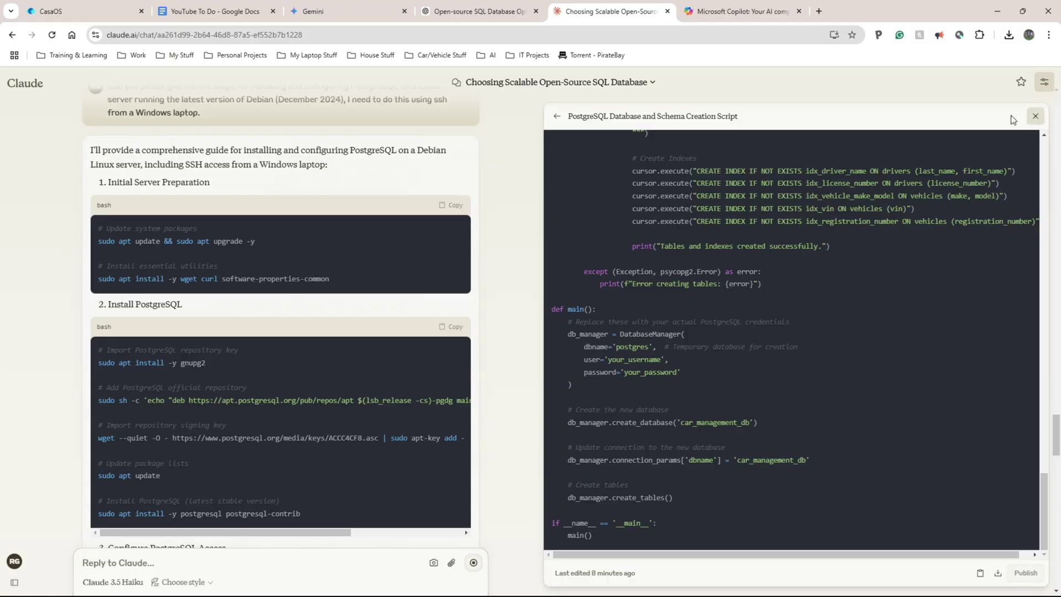
Submit the same licence plate table question to Copilot
key("ctrl+Tab")
left_click(437, 563)
type("Is there another table that could be added that would fit the following scenario? I would like a system to use optical character recognition from a live video stream of car licence plates. The details from the licence plates should be checked against the details in the remote database. If there is a reported incident with the car, there should be some information presented to the end user")
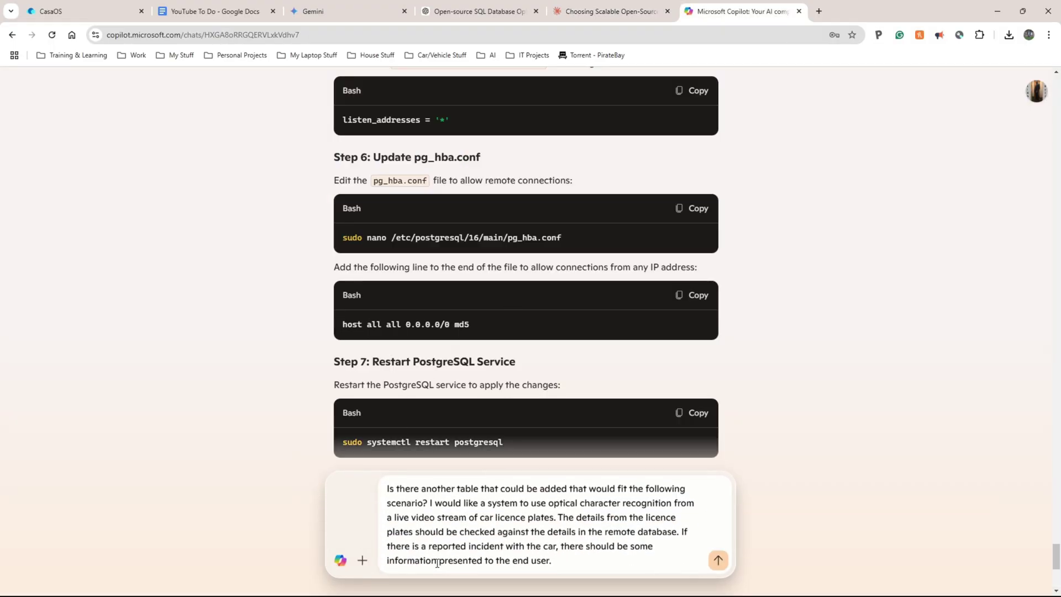
key("Return")
Read Gemini's answer on the incidents table, from its columns and SQL through the OCR workflow and example query
left_click(381, 10)
scroll(425, 342, "up", 1)
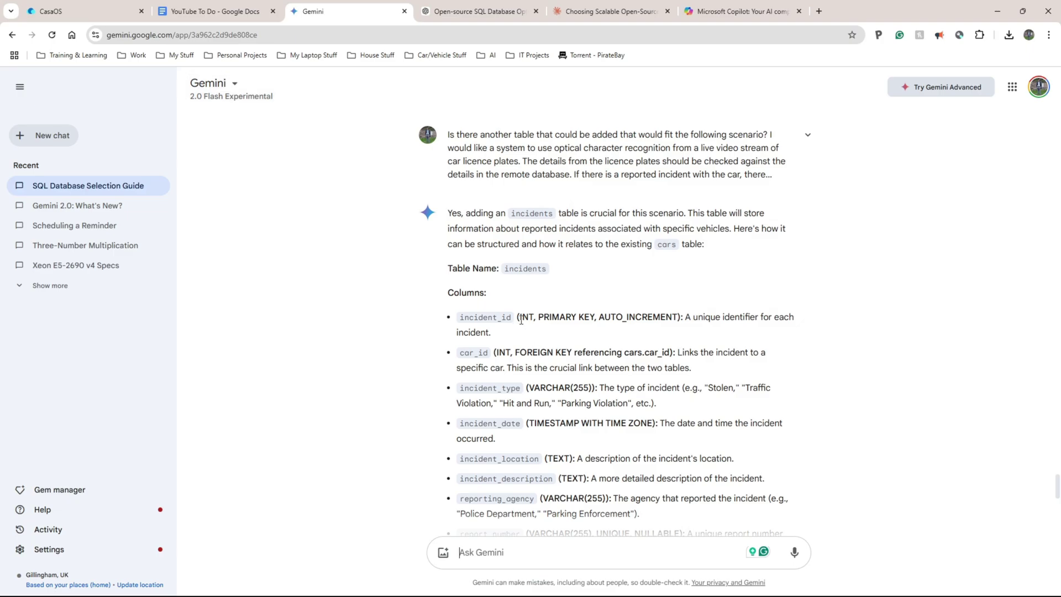
scroll(557, 326, "down", 8)
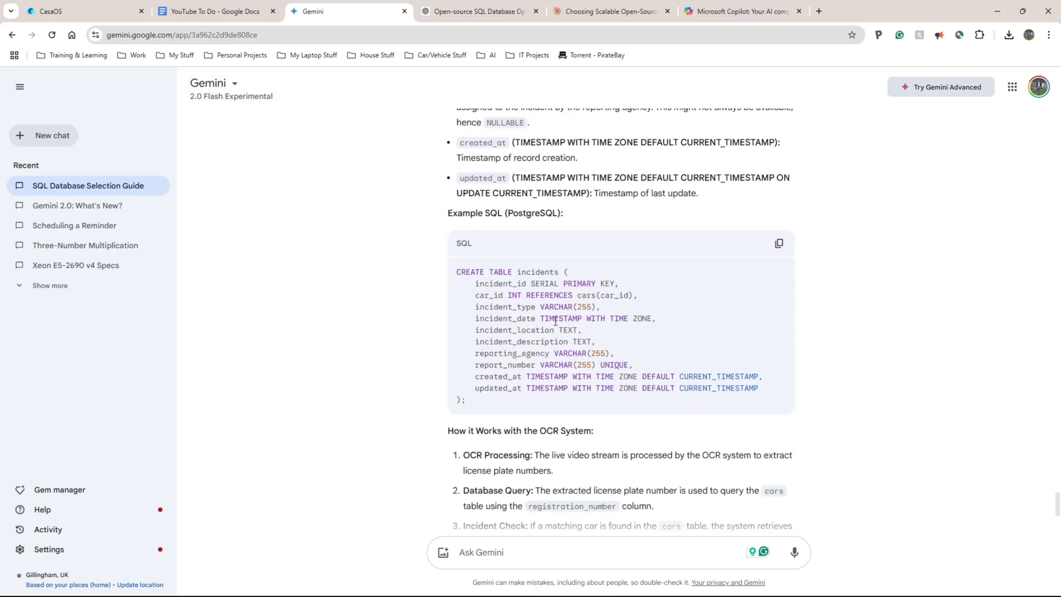
scroll(555, 320, "down", 2)
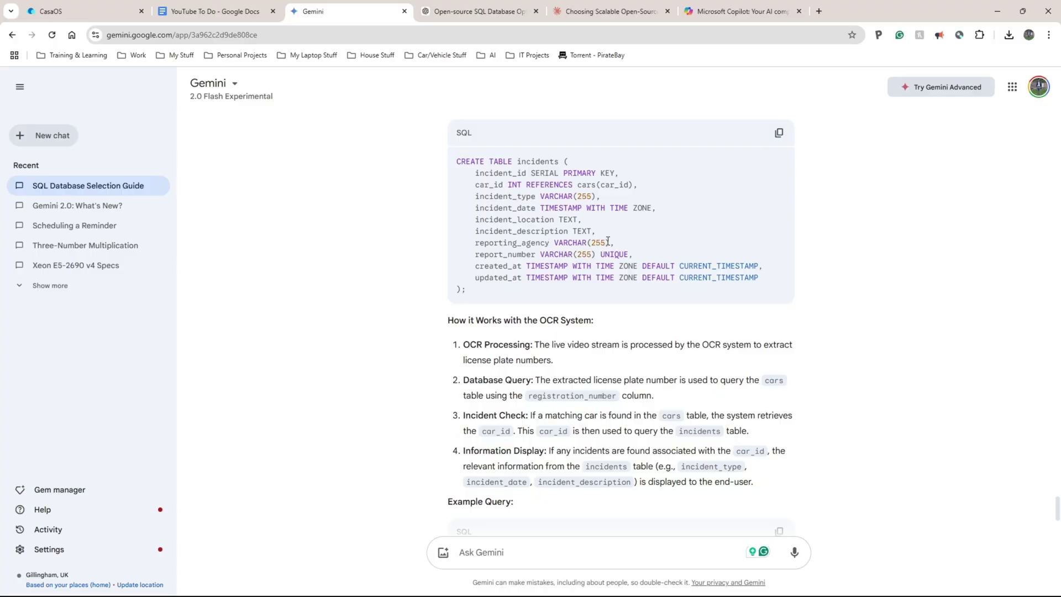
scroll(563, 239, "down", 6)
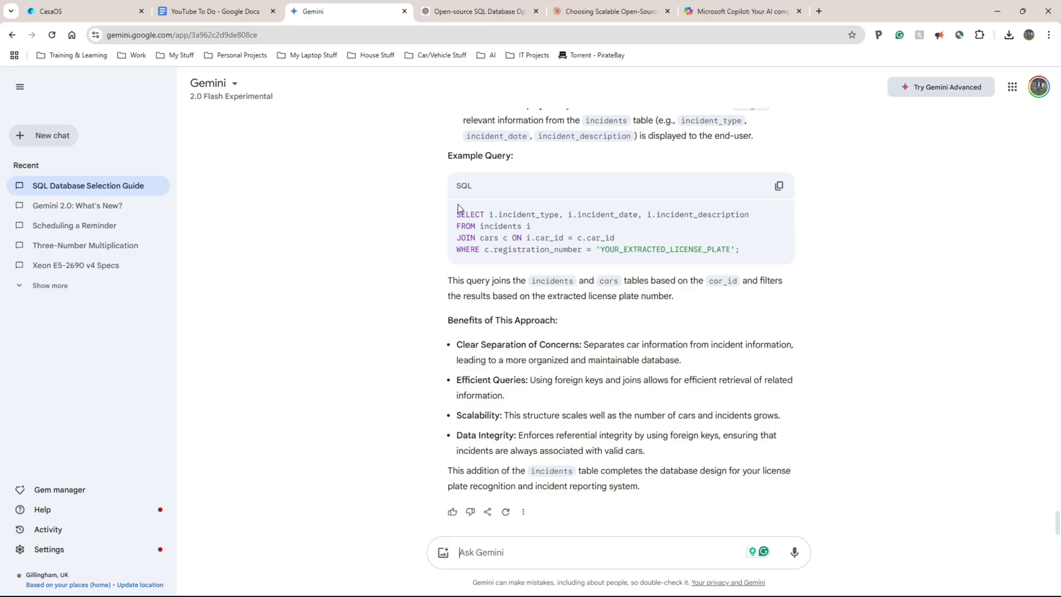
left_click_drag(457, 186, 526, 226)
Review ChatGPT's vehicle_incidents table schema, system integration flow, lookup query and table creation SQL
left_click(504, 13)
scroll(486, 303, "up", 10)
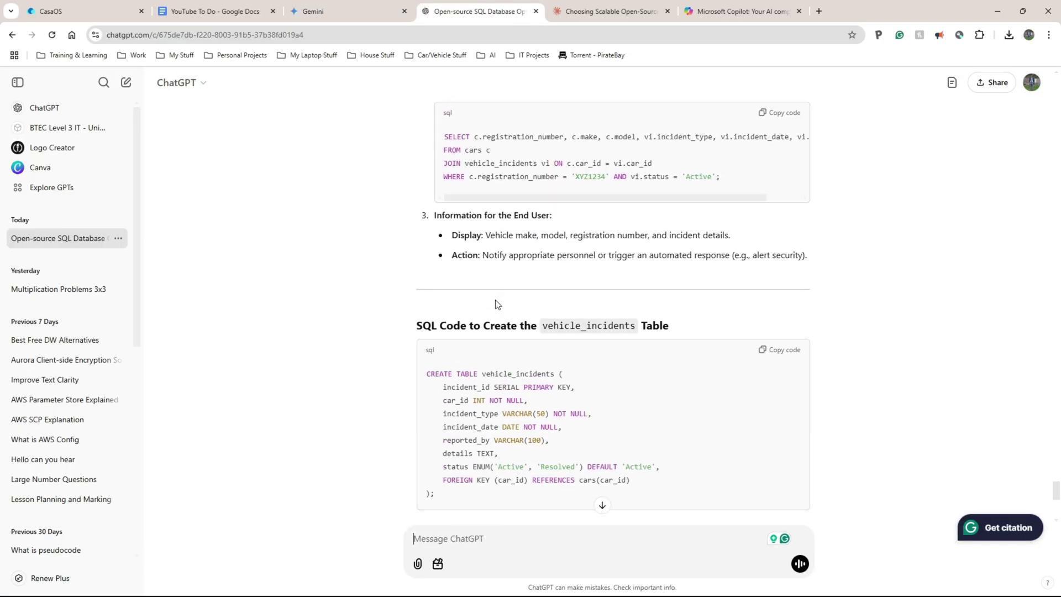
scroll(497, 304, "up", 5)
scroll(497, 305, "down", 8)
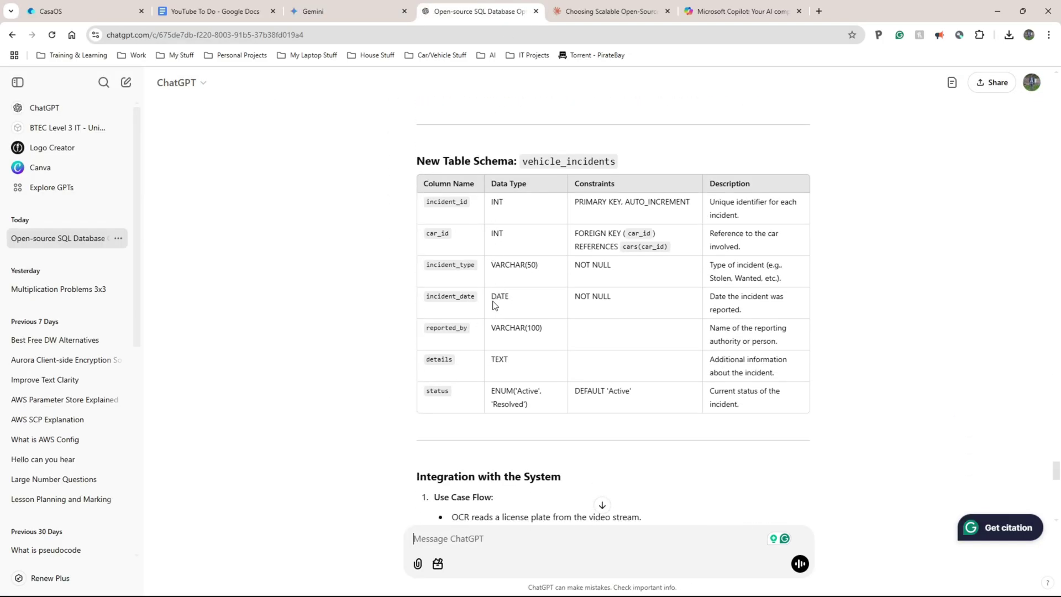
scroll(453, 331, "down", 5)
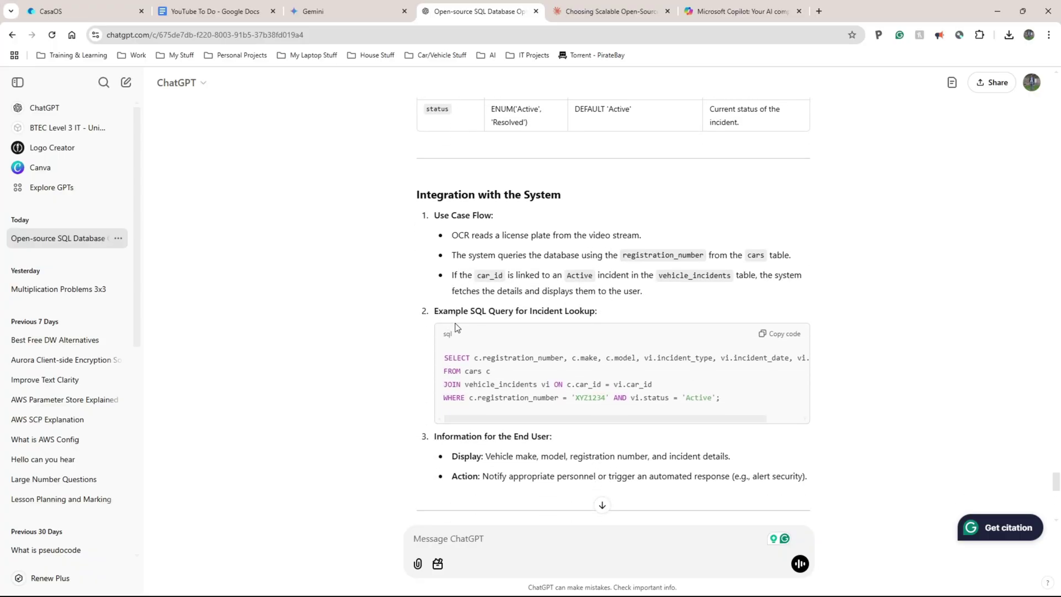
scroll(534, 374, "down", 6)
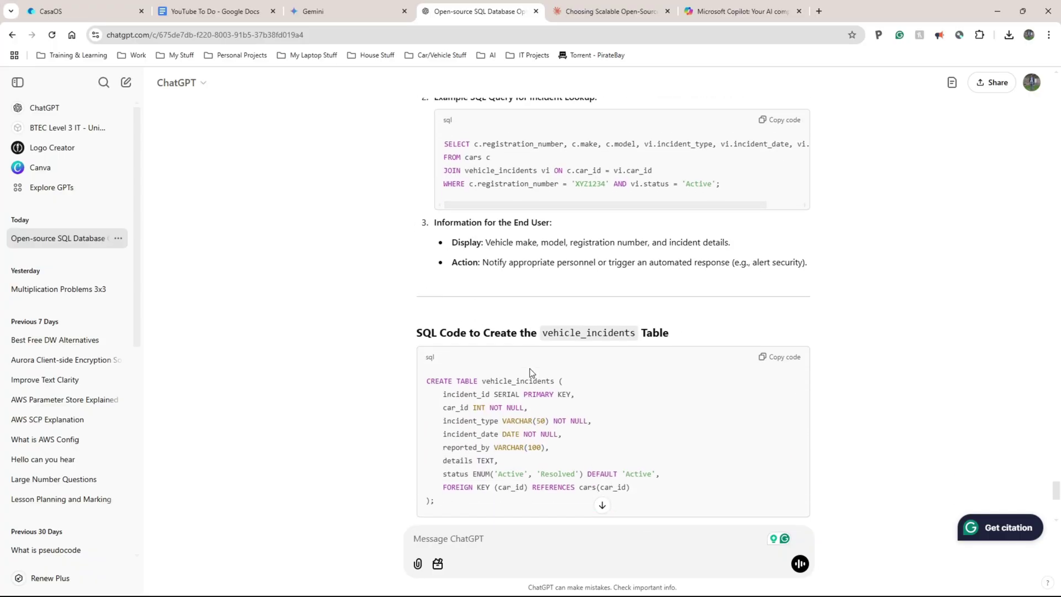
Examine Claude's license_plate_incidents table, its key features and use case flow, and the additional ocr_log table
key("ctrl+Tab")
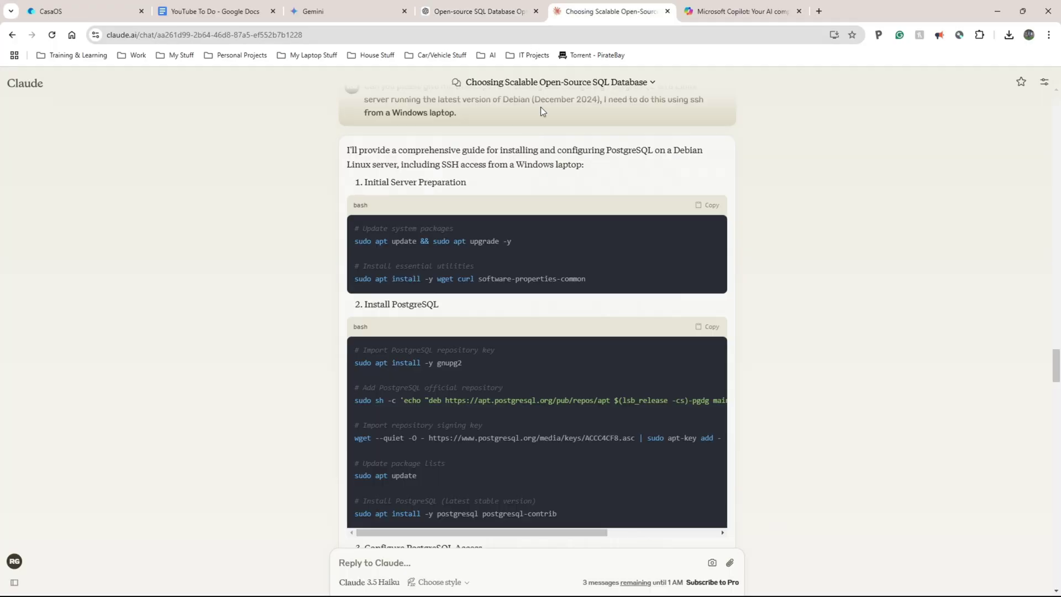
scroll(434, 261, "down", 20)
left_click_drag(365, 192, 450, 219)
left_click(400, 280)
scroll(432, 274, "down", 1)
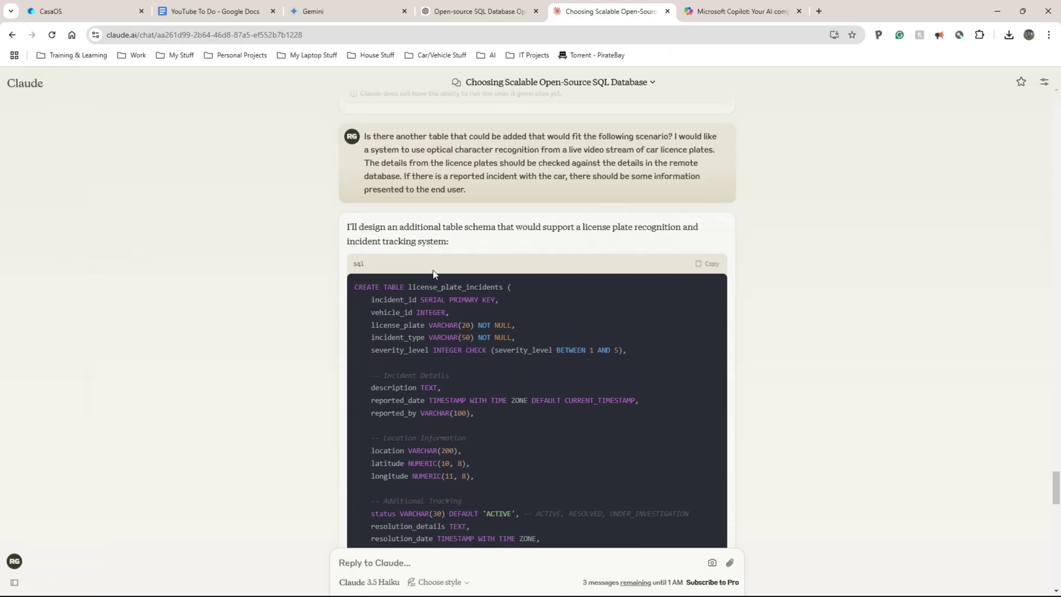
scroll(466, 231, "down", 1)
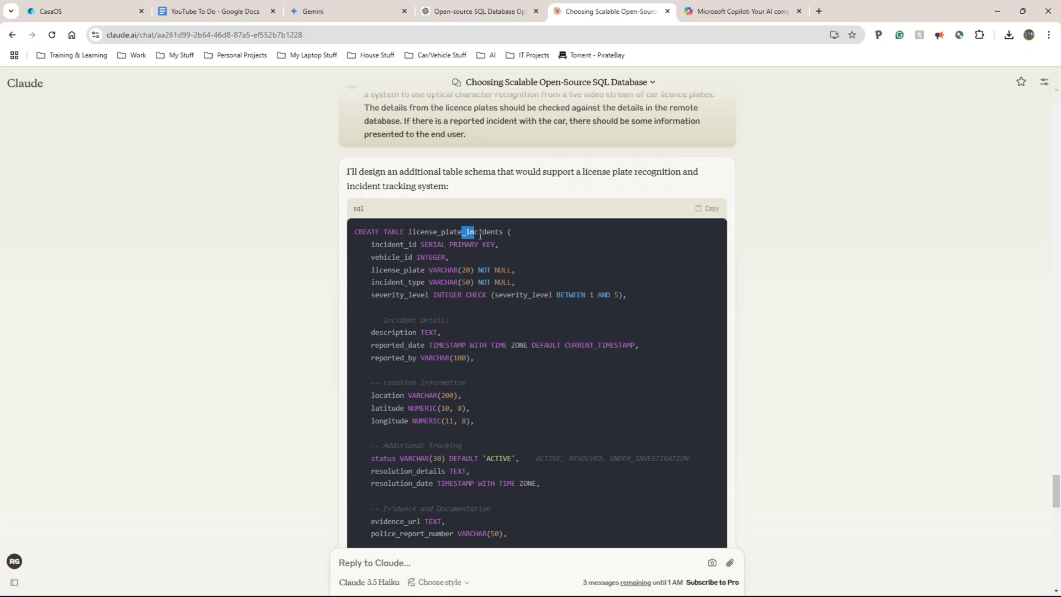
scroll(464, 264, "down", 1)
left_click_drag(420, 177, 447, 175)
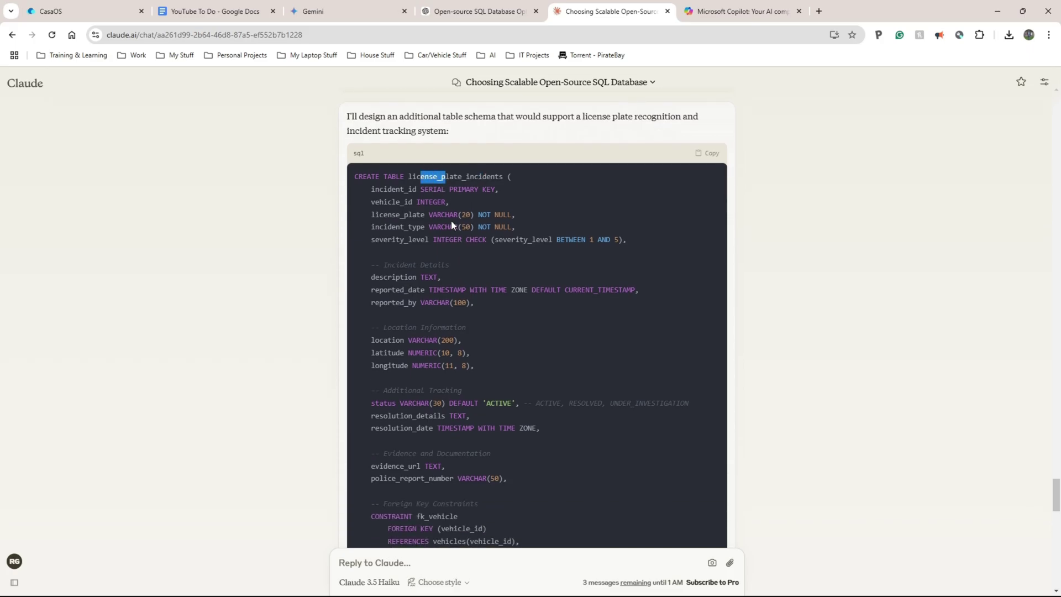
scroll(451, 221, "down", 3)
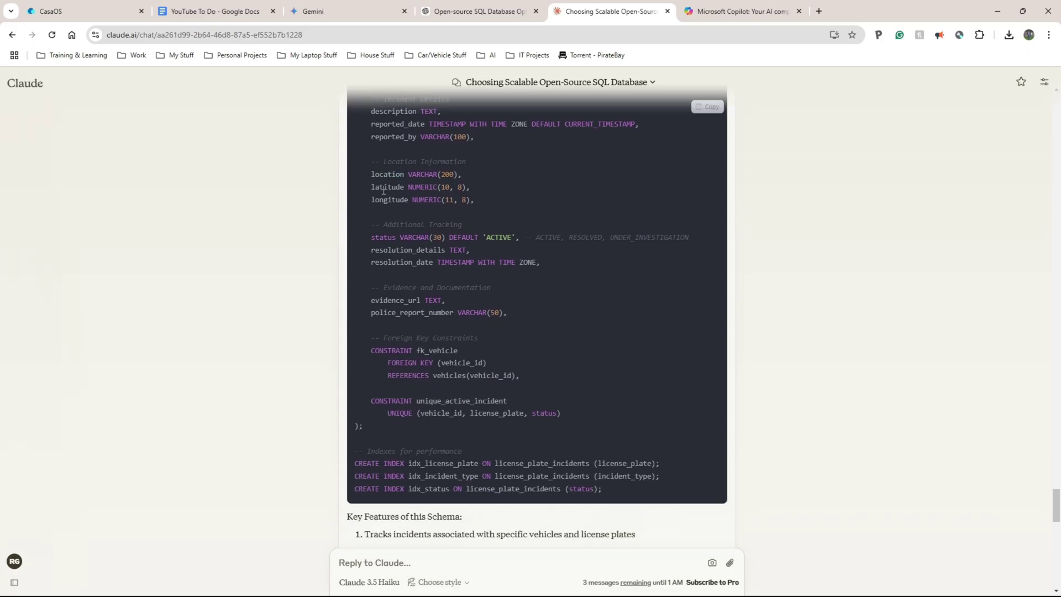
scroll(397, 204, "down", 8)
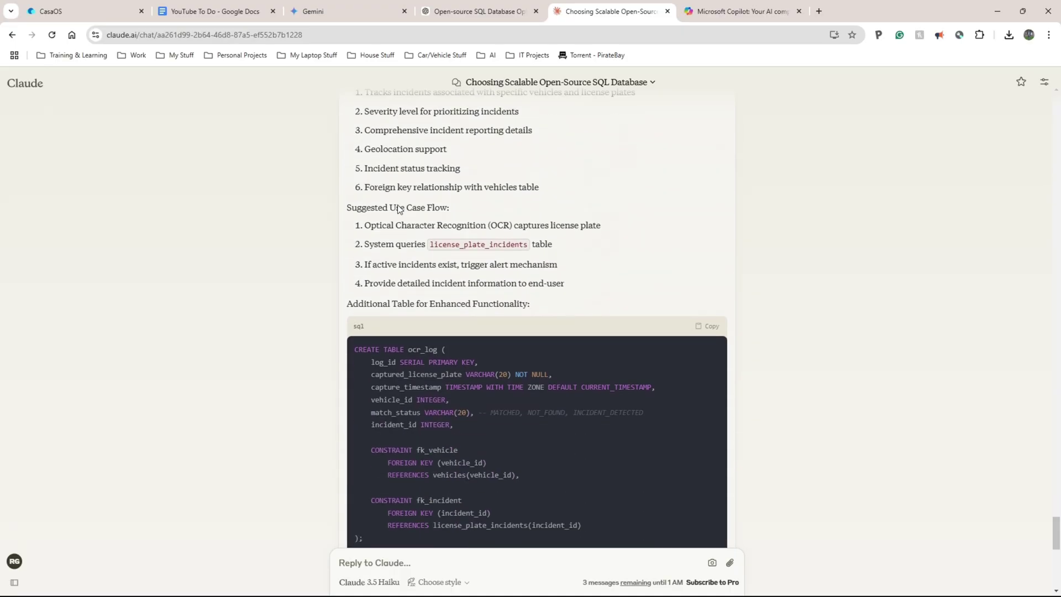
scroll(398, 208, "down", 10)
Read Copilot's reported_incidents table schema, column explanations and how it fits the scenario
key("ctrl+Tab")
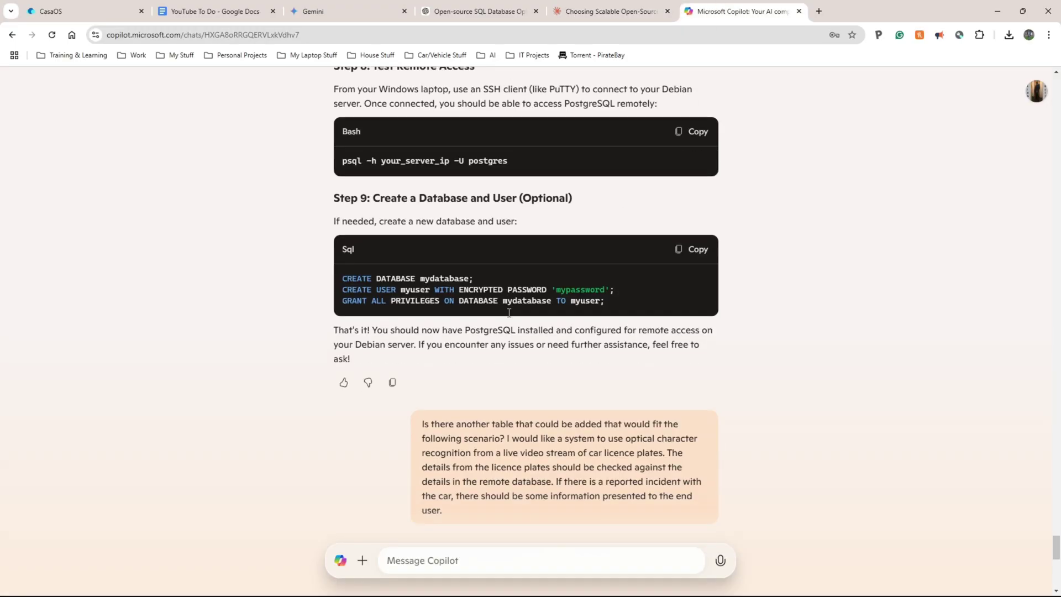
scroll(509, 313, "down", 11)
scroll(508, 312, "up", 3)
scroll(506, 313, "down", 1)
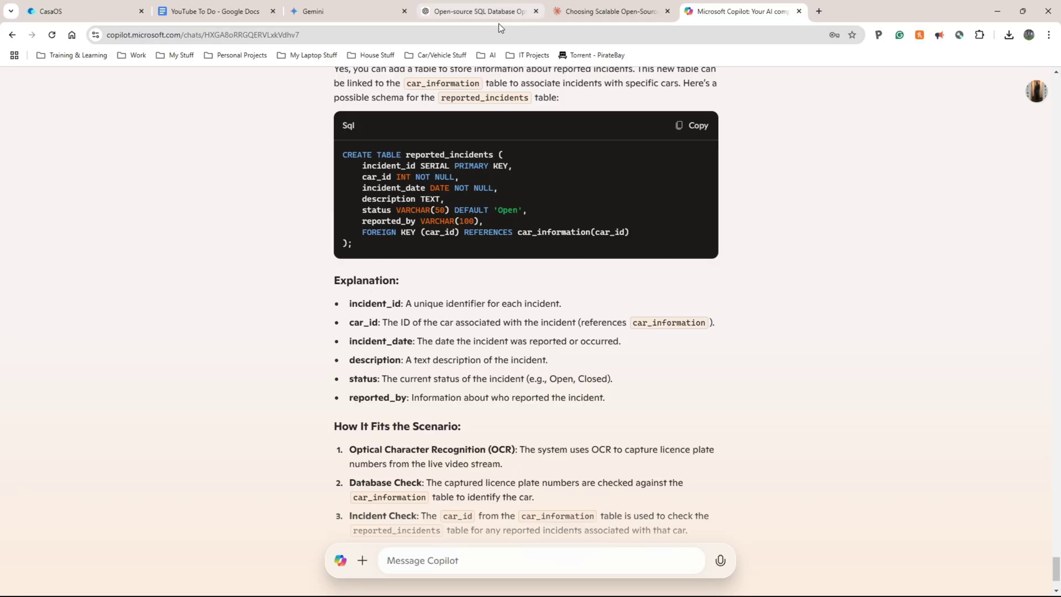
Recheck Gemini's OCR workflow and ChatGPT's vehicle_incidents SQL, implementation notes and integration section for comparison
left_click(343, 12)
scroll(406, 292, "up", 3)
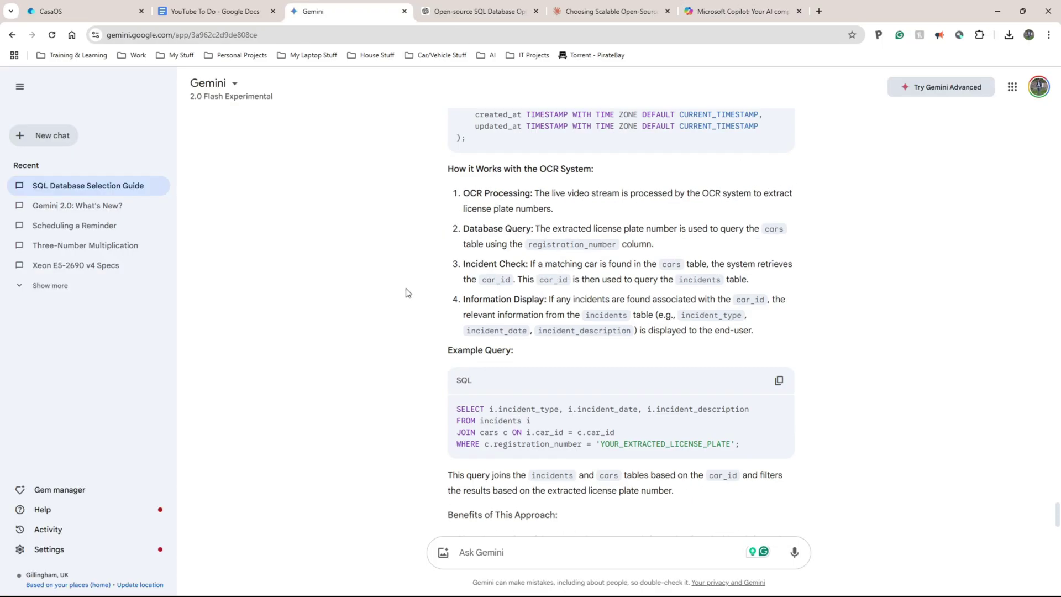
scroll(406, 287, "up", 3)
left_click(475, 11)
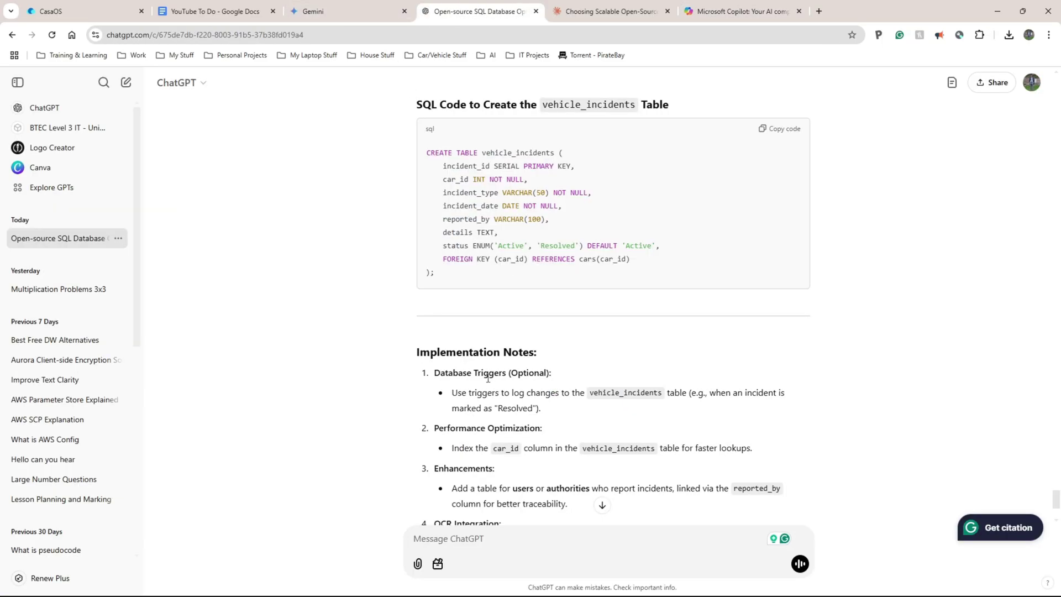
scroll(488, 378, "down", 3)
scroll(401, 293, "up", 13)
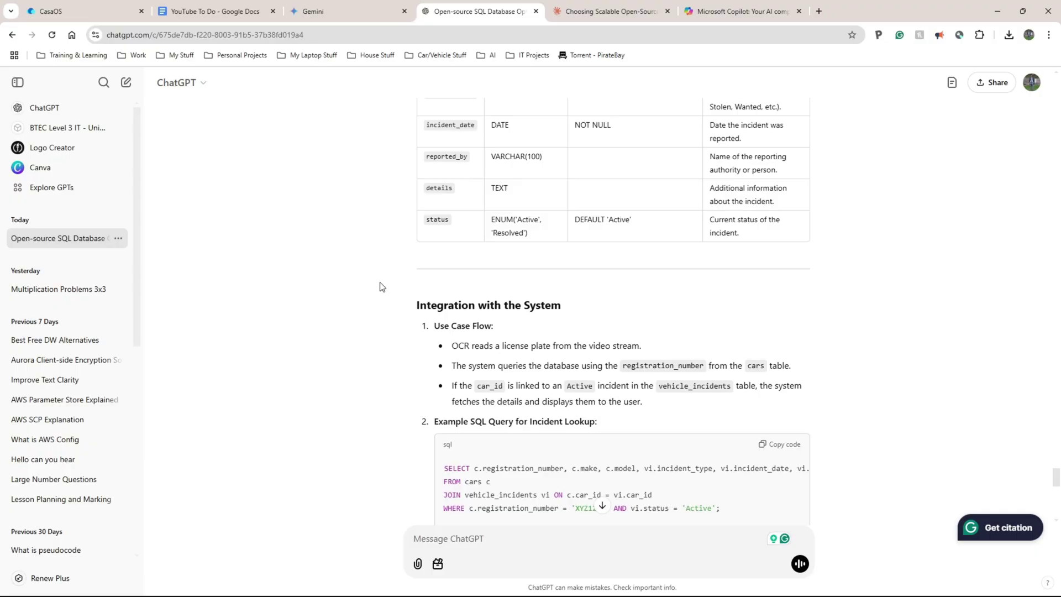
scroll(380, 287, "down", 8)
Recheck Claude's OCR integration pseudo-code, ocr_log table, schema features and incident table columns
left_click(608, 11)
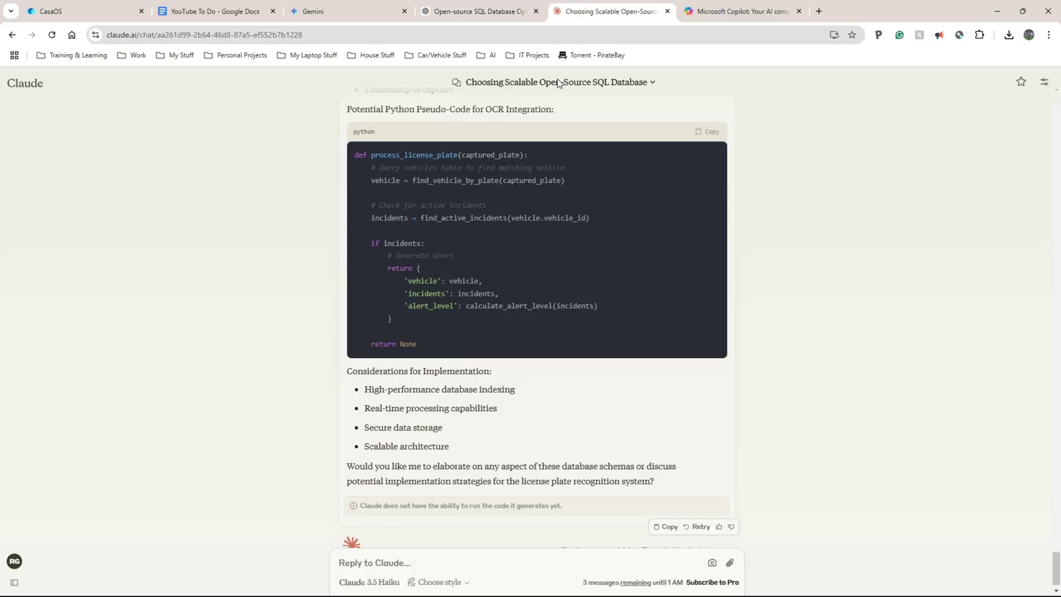
scroll(465, 308, "up", 3)
scroll(463, 304, "down", 3)
scroll(465, 308, "up", 3)
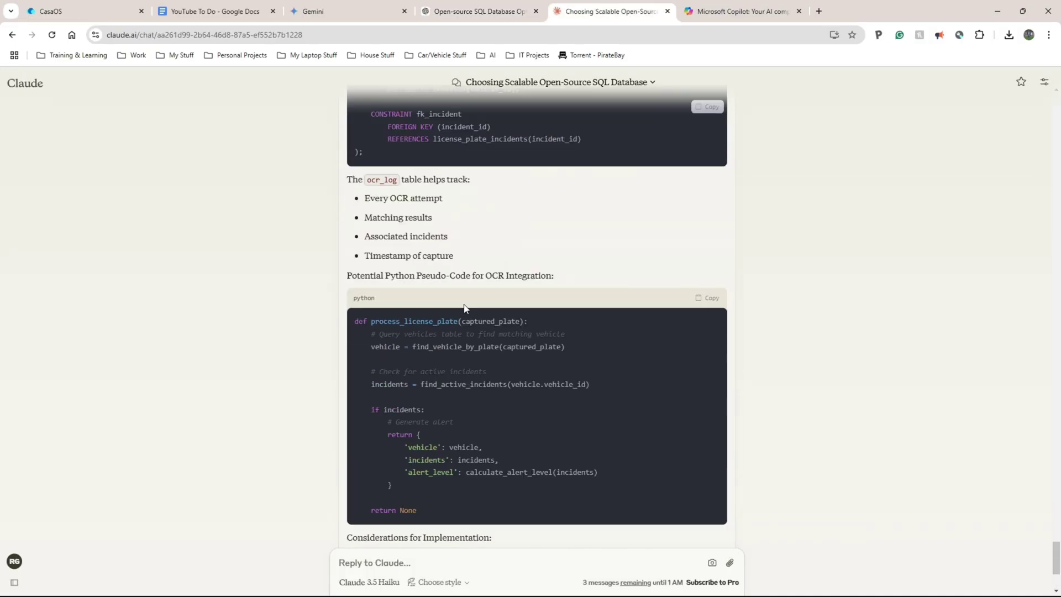
scroll(464, 308, "up", 9)
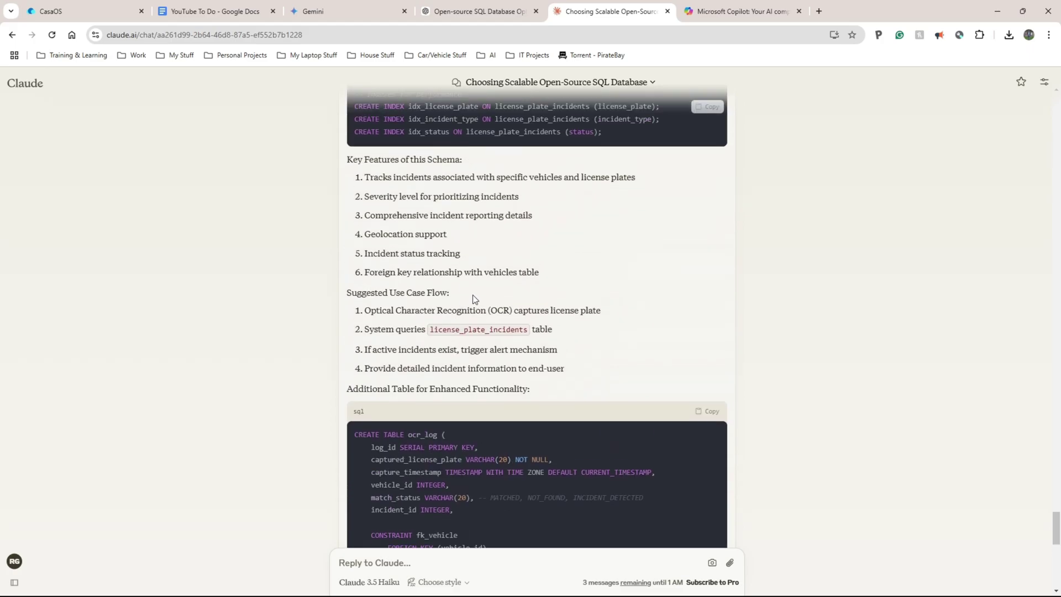
scroll(460, 279, "up", 3)
Compare the incident table definitions across Gemini, Claude, ChatGPT and Copilot, ending with Copilot's scenario explanation
left_click(338, 8)
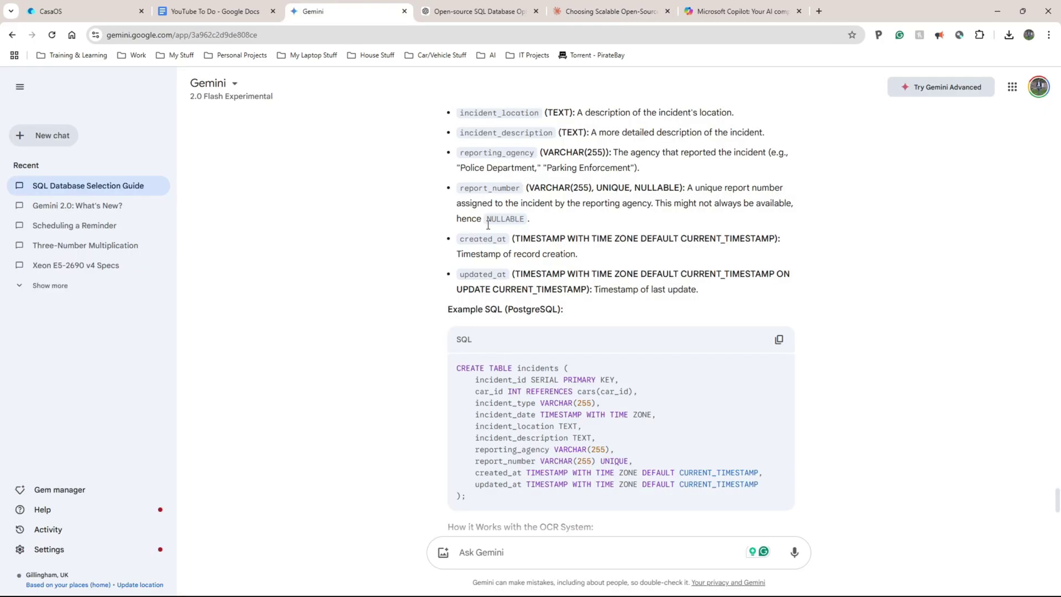
left_click(608, 11)
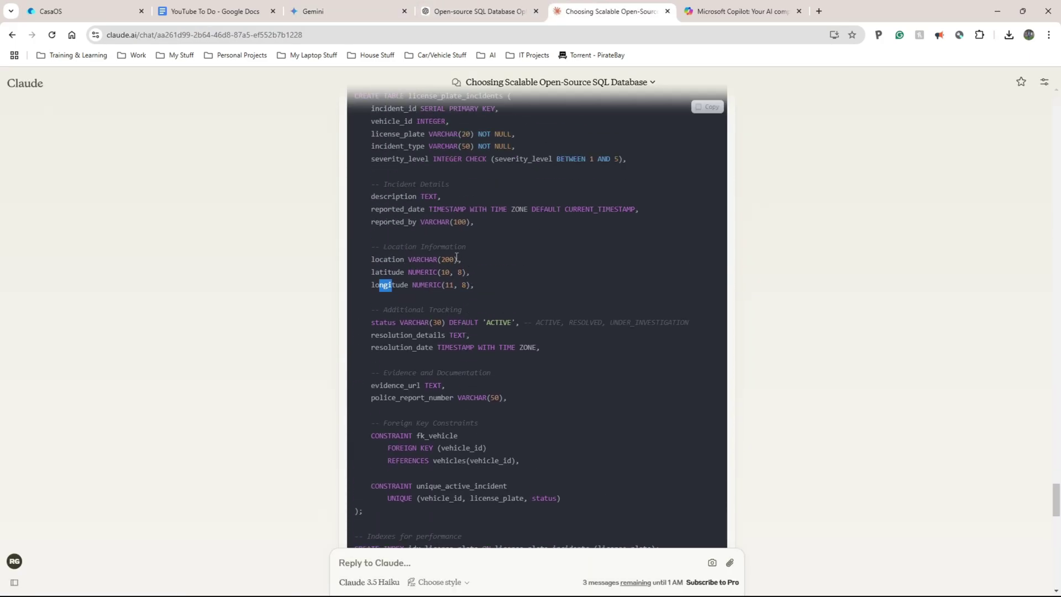
left_click(354, 9)
left_click(435, 8)
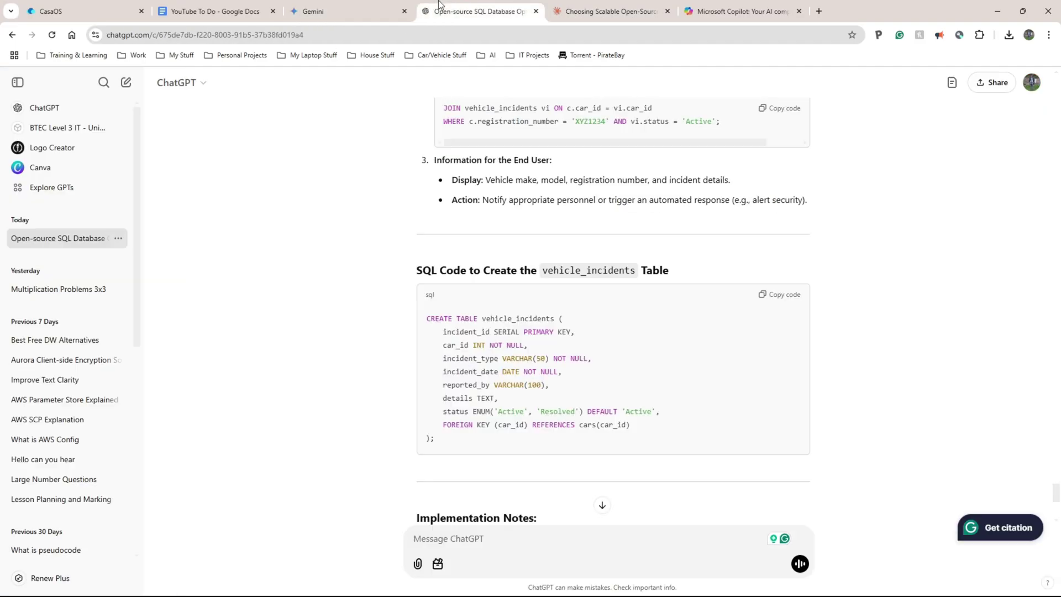
left_click(589, 9)
left_click(711, 9)
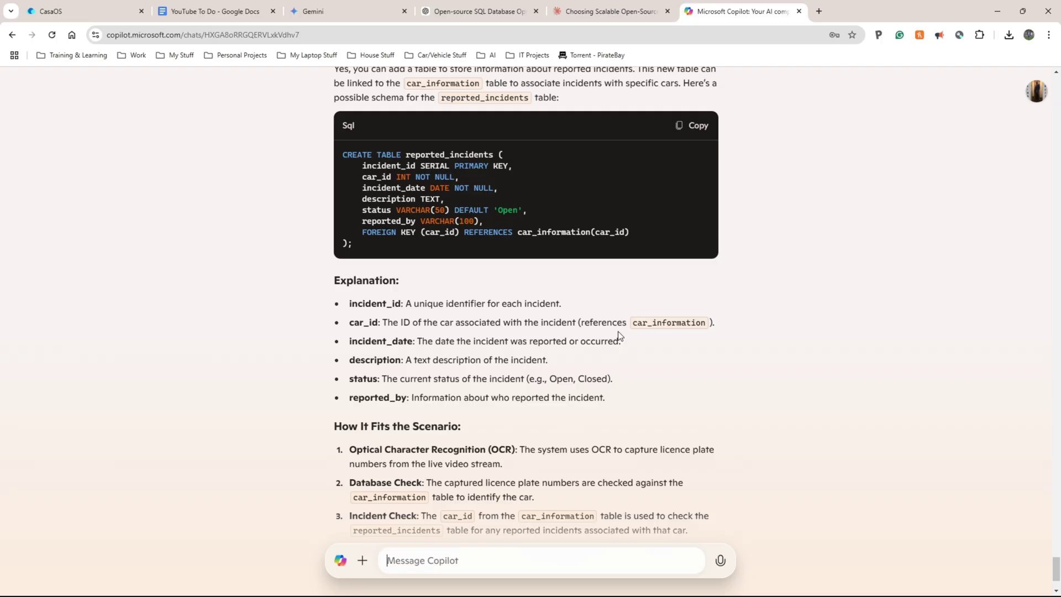
scroll(632, 352, "down", 2)
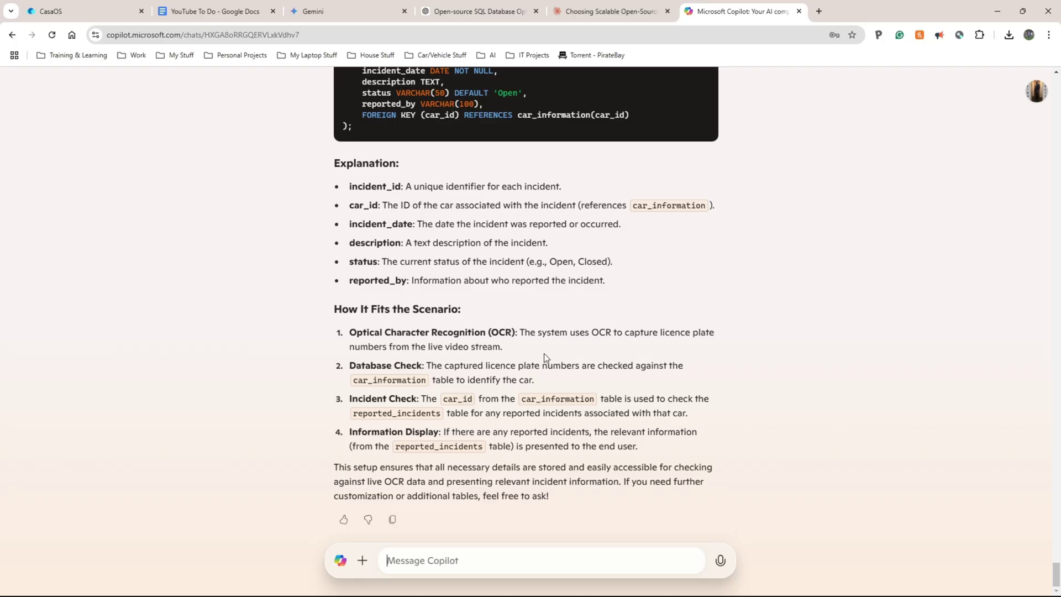
Compare Gemini's incidents table once more with Copilot's reported_incidents table and column explanations
key("ctrl+3")
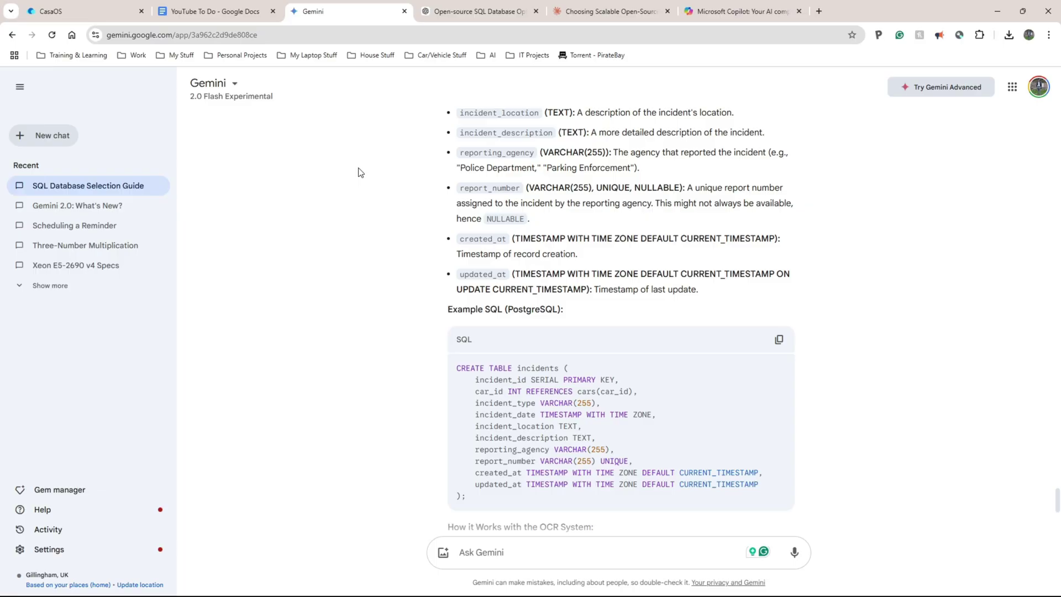
left_click(730, 12)
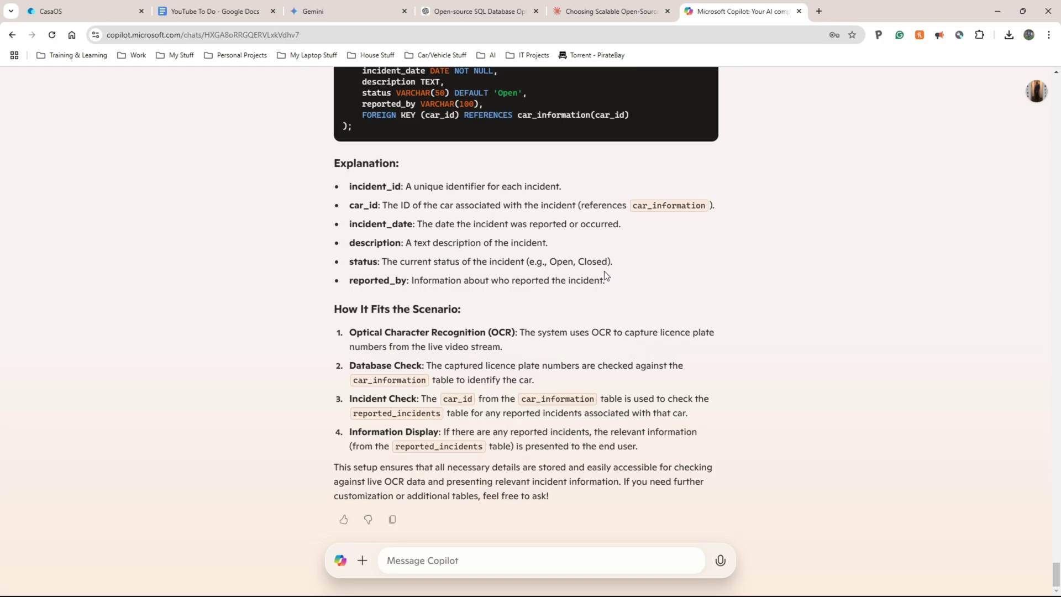
scroll(470, 237, "up", 3)
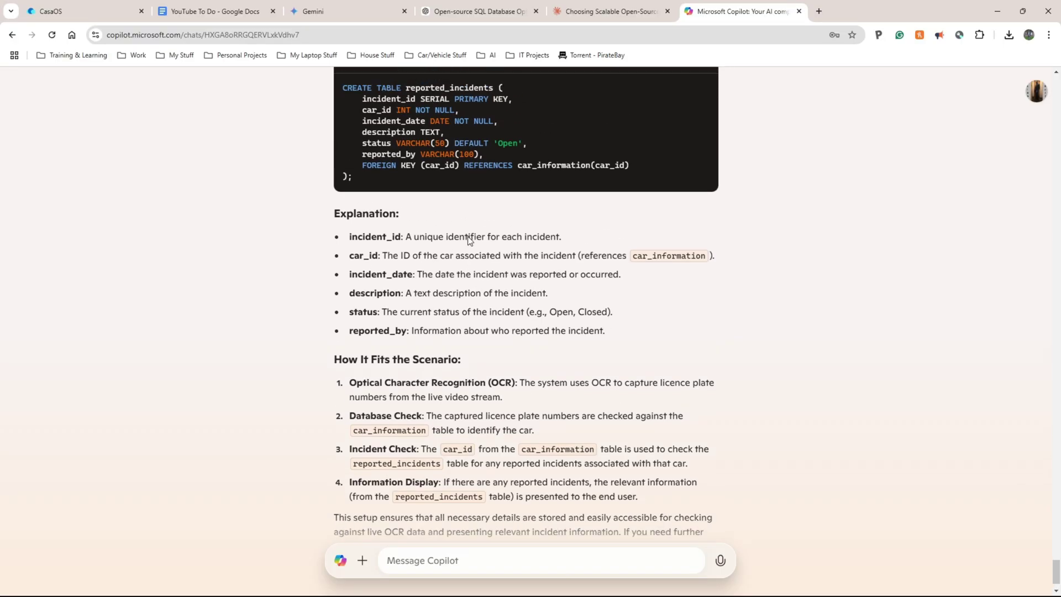